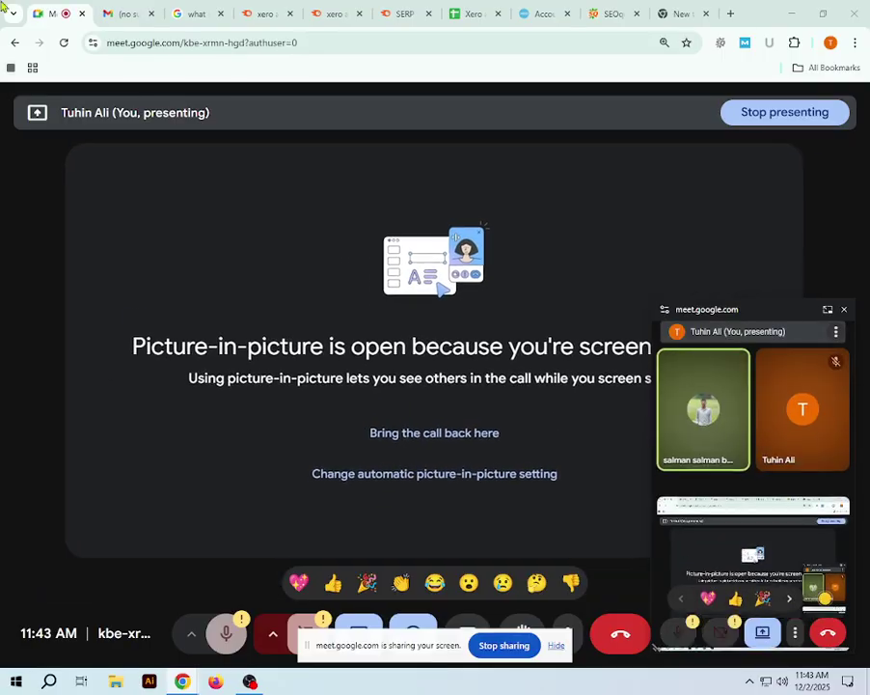
Bring the call back into the meeting page and show the shared screen anyway.
{"action": "left_click", "coordinate": [501, 439]}
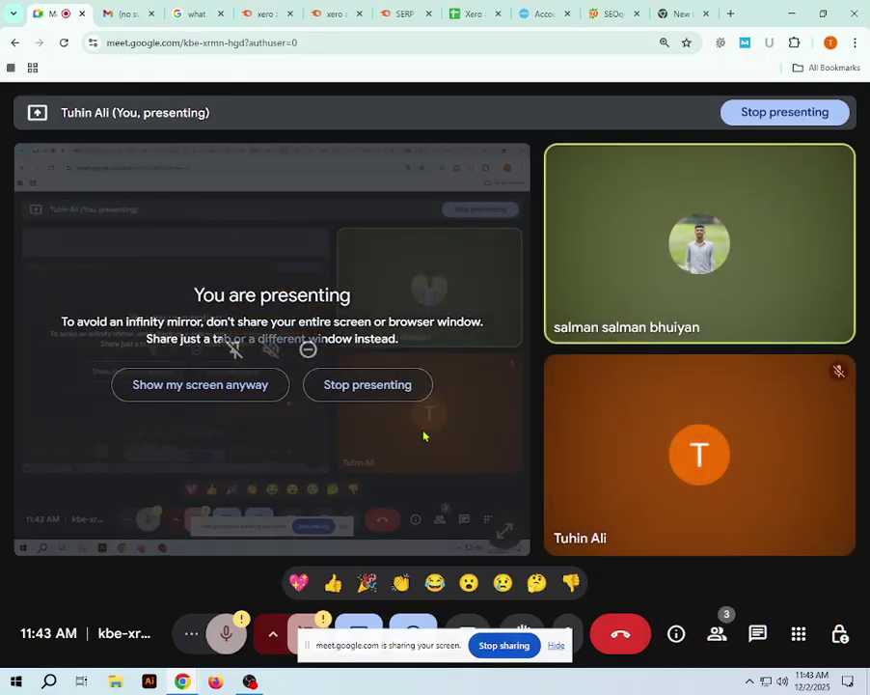
{"action": "left_click", "coordinate": [241, 388]}
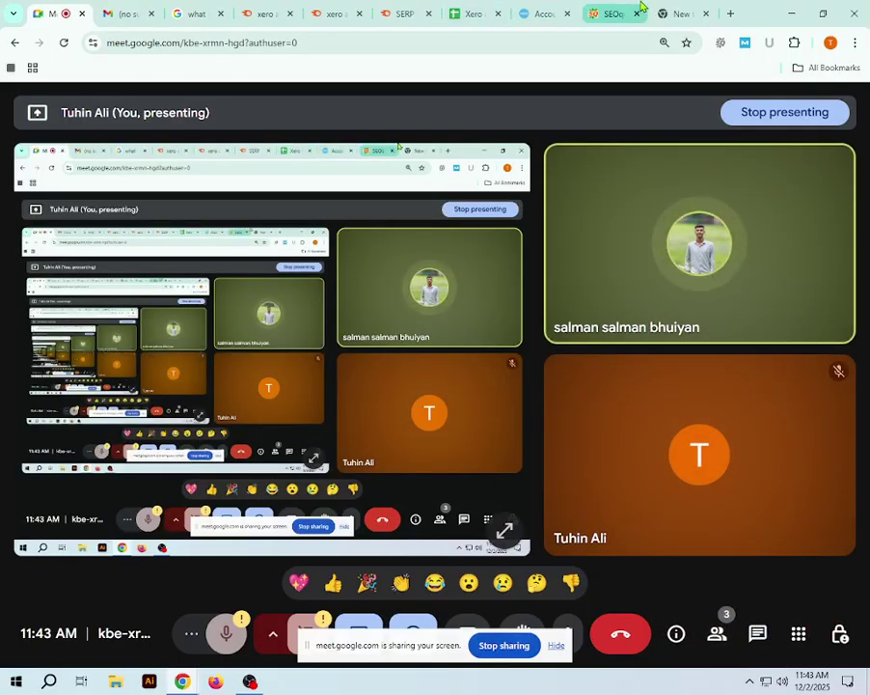
Close the SEOquake page and search Google for "xero" in the empty browser page.
{"action": "left_click", "coordinate": [610, 13]}
{"action": "left_click", "coordinate": [638, 16]}
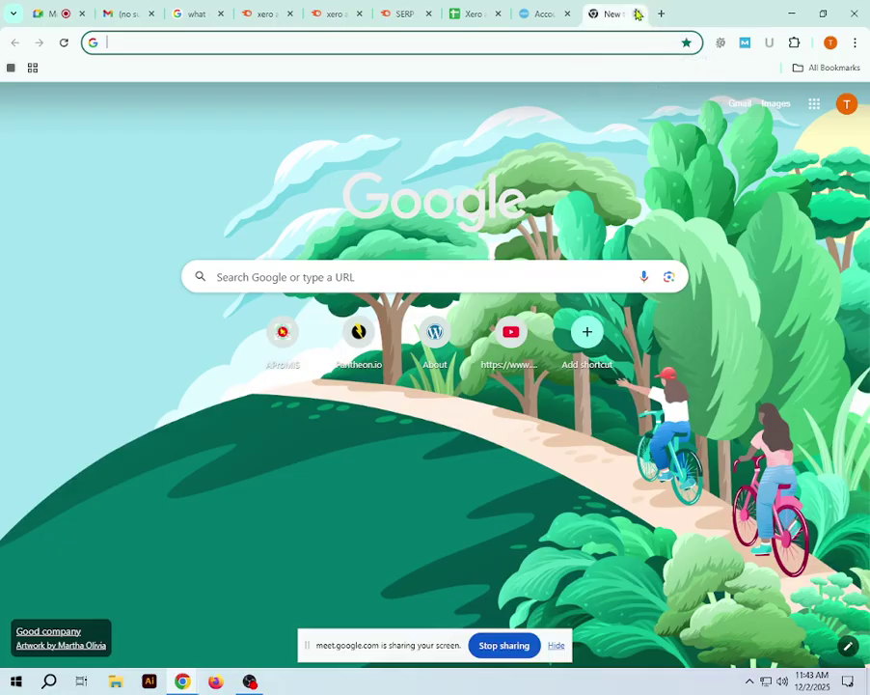
{"action": "left_click", "coordinate": [551, 45]}
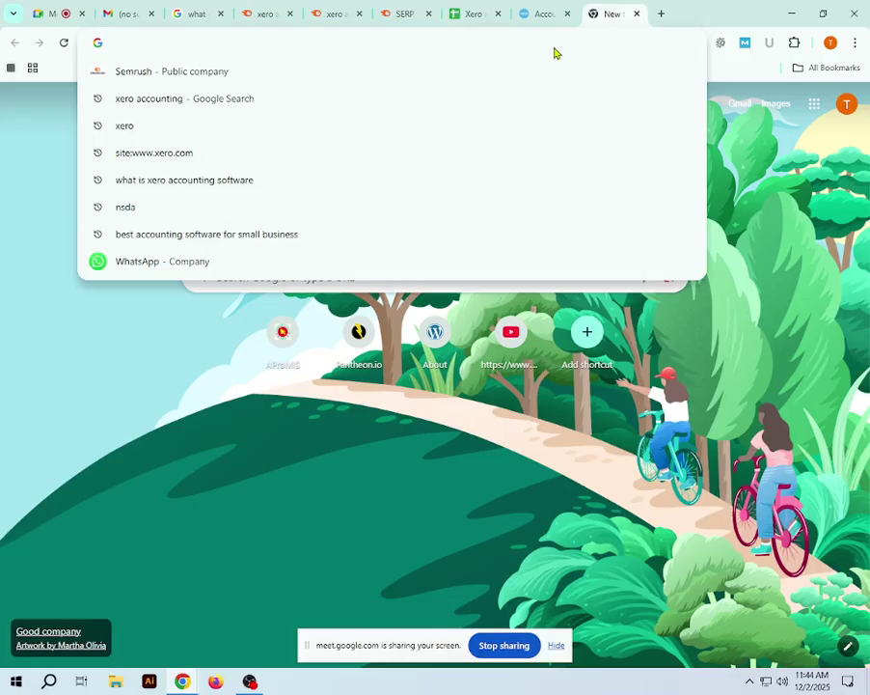
{"action": "type", "text": "xeo"}
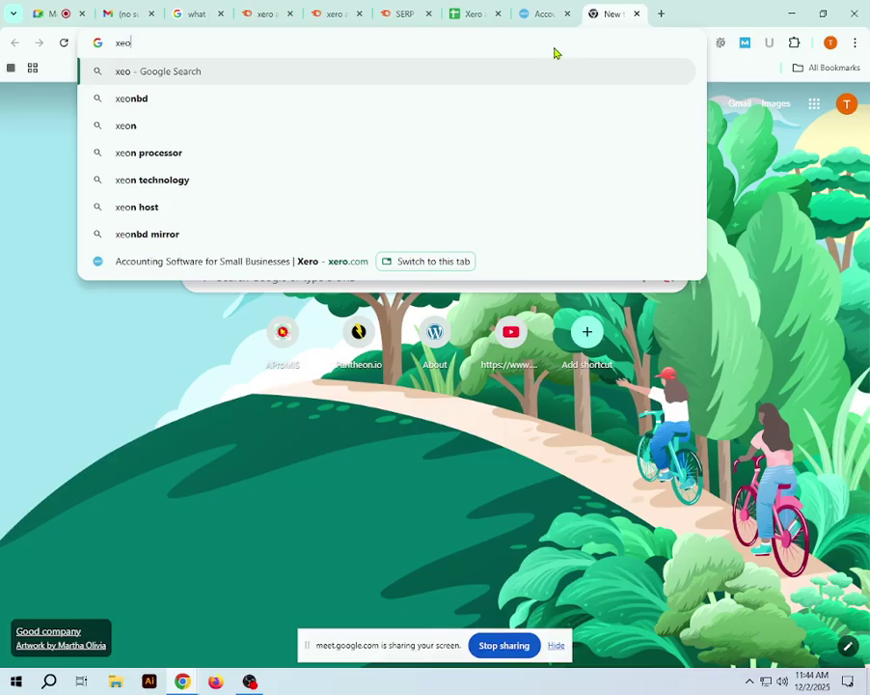
{"action": "key", "text": "BackSpace"}
{"action": "key", "text": "BackSpace"}
{"action": "key", "text": "BackSpace"}
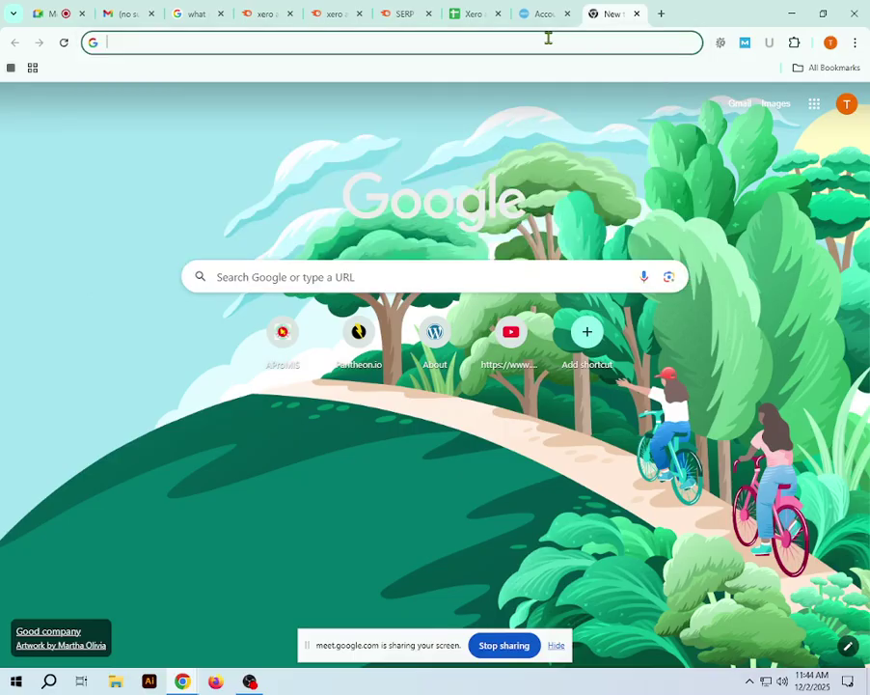
{"action": "type", "text": "xero"}
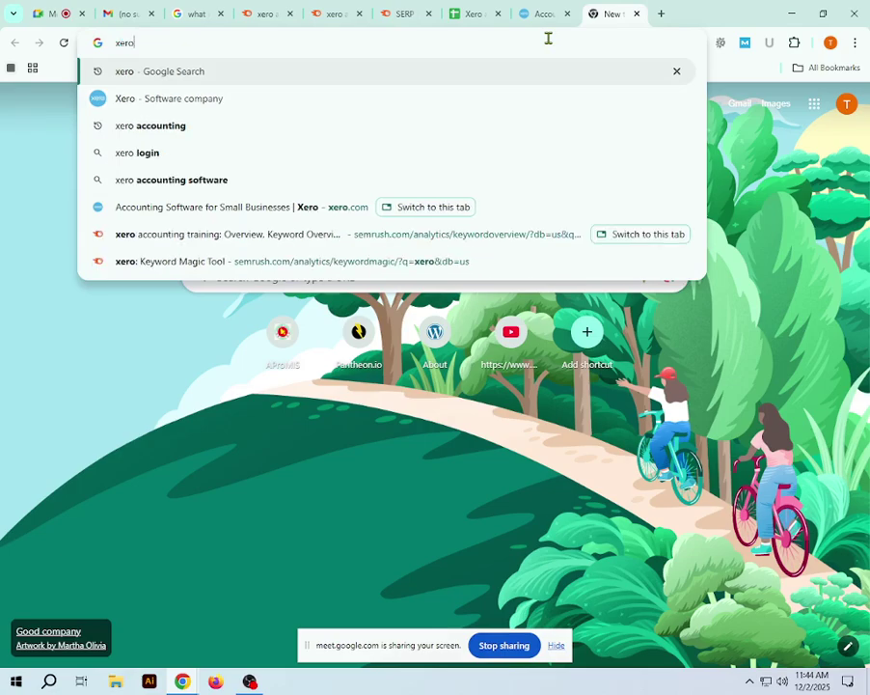
{"action": "key", "text": "Return"}
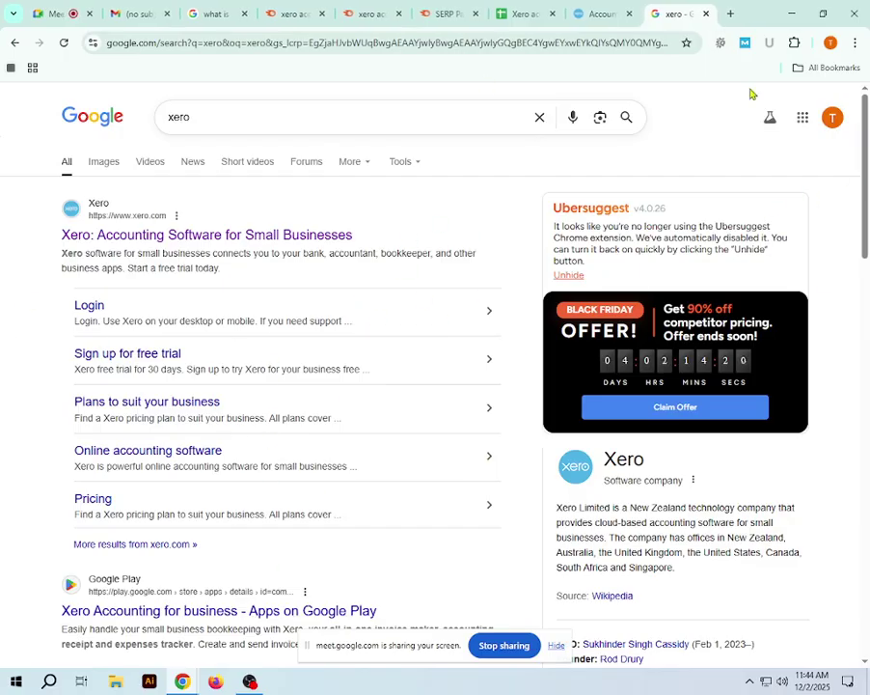
Unpin and re-pin the SEOquake extension, and turn it on for the Google search results.
{"action": "left_click", "coordinate": [793, 44]}
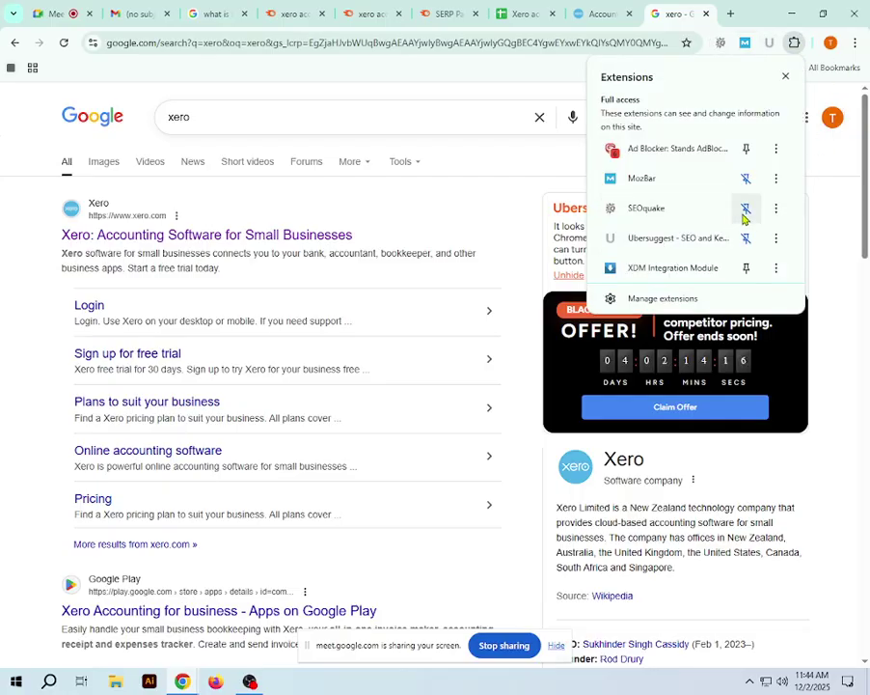
{"action": "left_click", "coordinate": [743, 212]}
{"action": "left_click", "coordinate": [743, 213]}
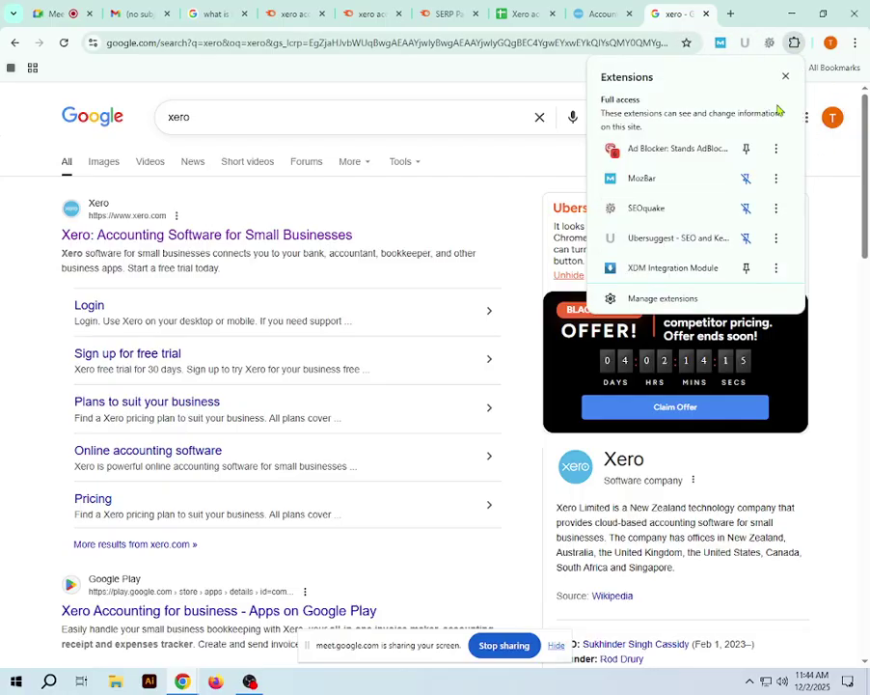
{"action": "left_click", "coordinate": [769, 43]}
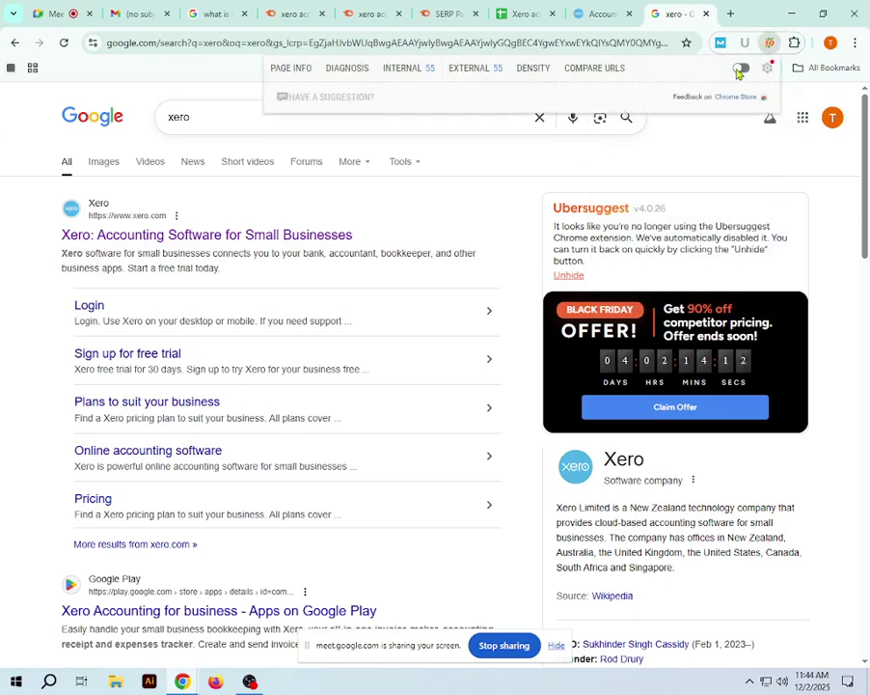
{"action": "left_click", "coordinate": [741, 70]}
{"action": "left_click", "coordinate": [159, 88]}
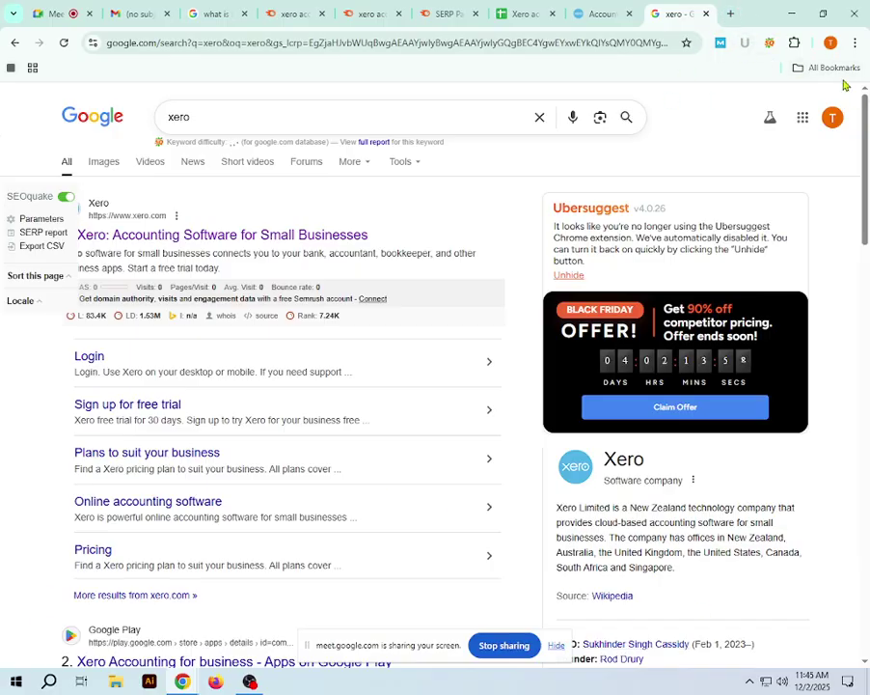
Open Gmail in a new browser page and show the sent mail.
{"action": "left_click", "coordinate": [731, 13]}
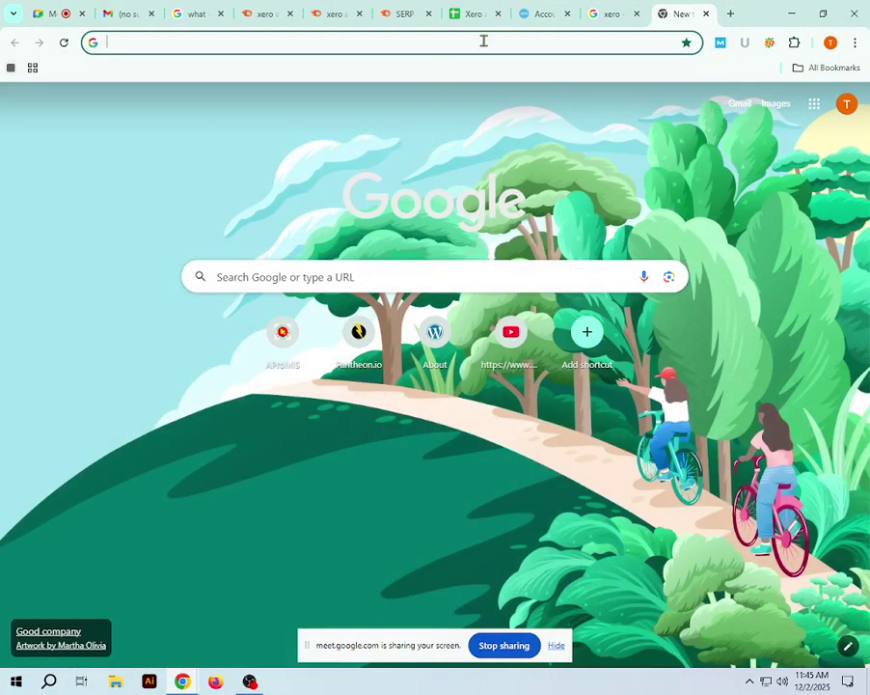
{"action": "left_click", "coordinate": [456, 277]}
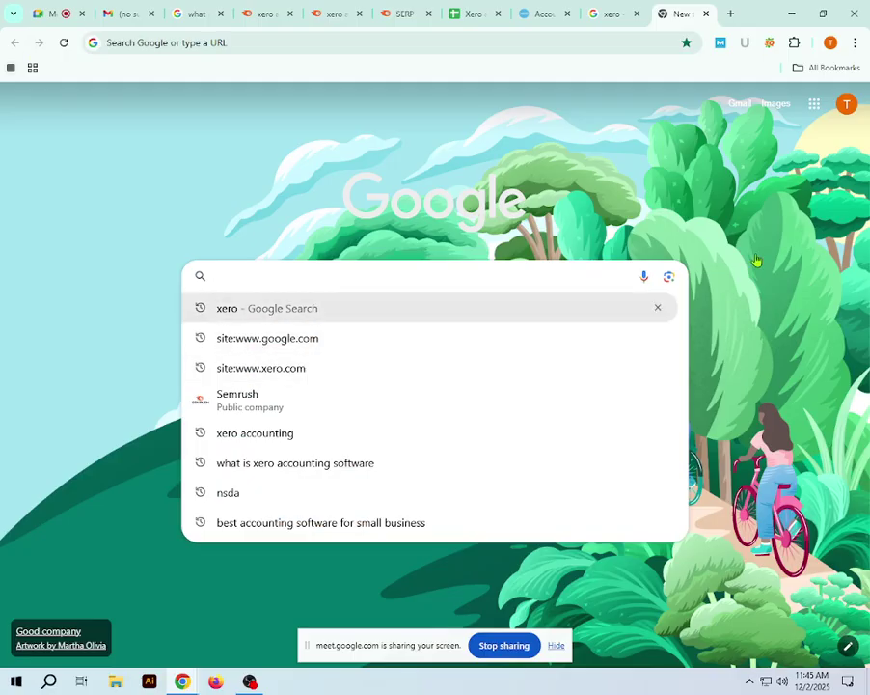
{"action": "left_click", "coordinate": [738, 105]}
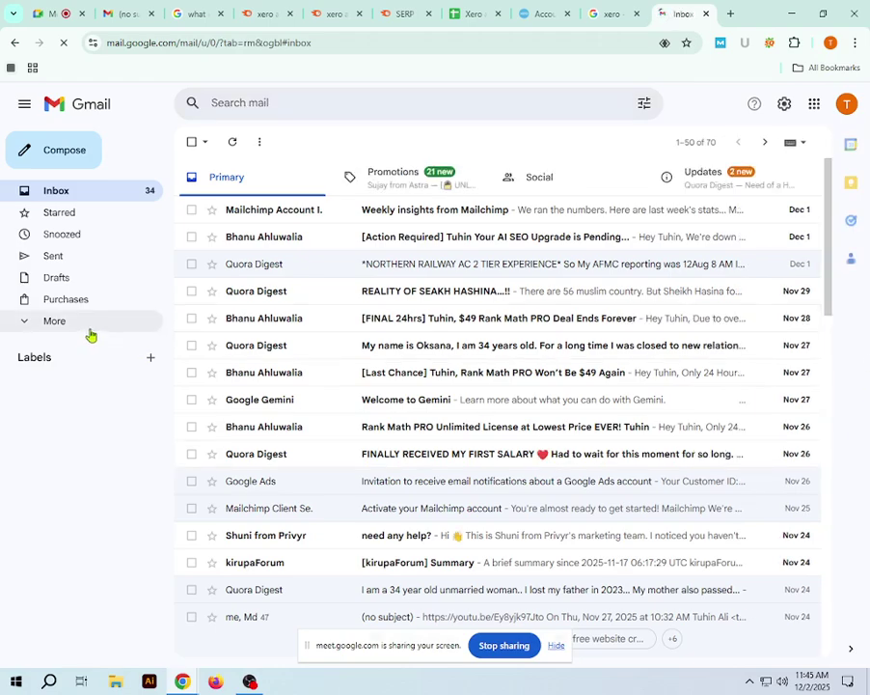
{"action": "left_click", "coordinate": [36, 321]}
{"action": "left_click", "coordinate": [61, 256]}
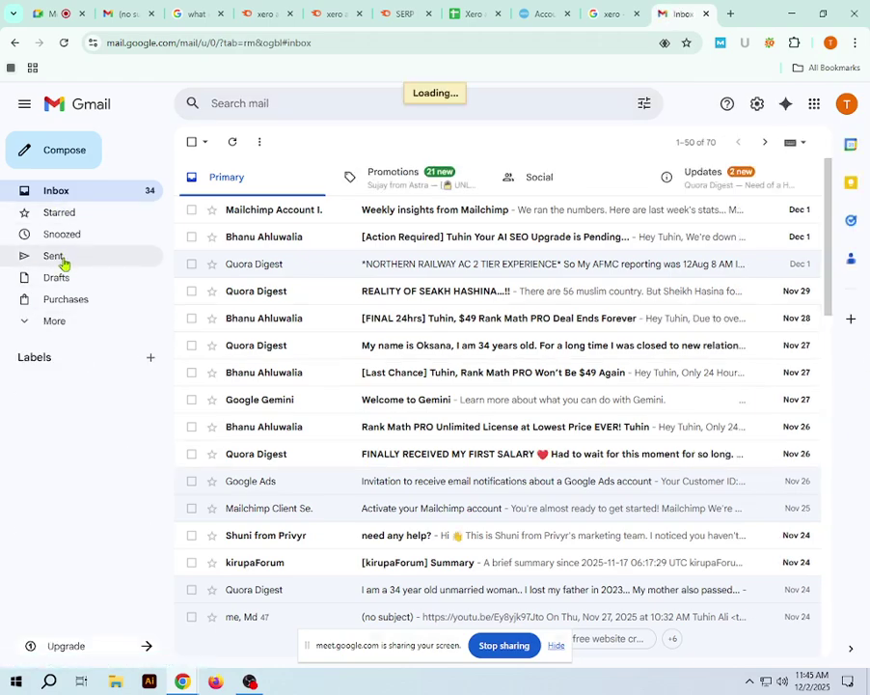
Browse the sent messages, check the one with donwload_file.pdf, and open the 47-message conversation from Nov 27.
{"action": "scroll", "coordinate": [422, 413], "scroll_direction": "down", "scroll_amount": 5}
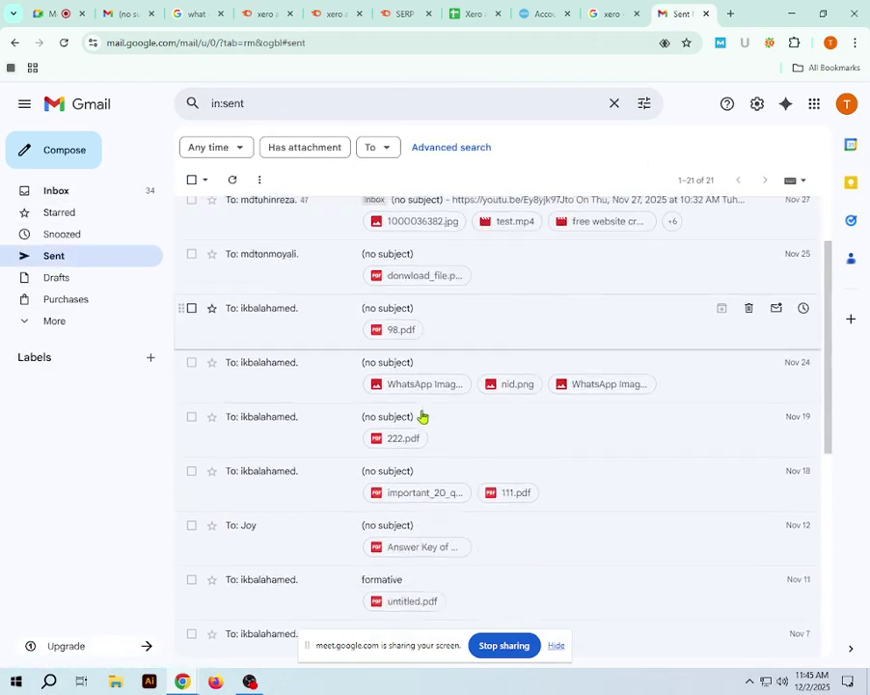
{"action": "scroll", "coordinate": [453, 441], "scroll_direction": "down", "scroll_amount": 1}
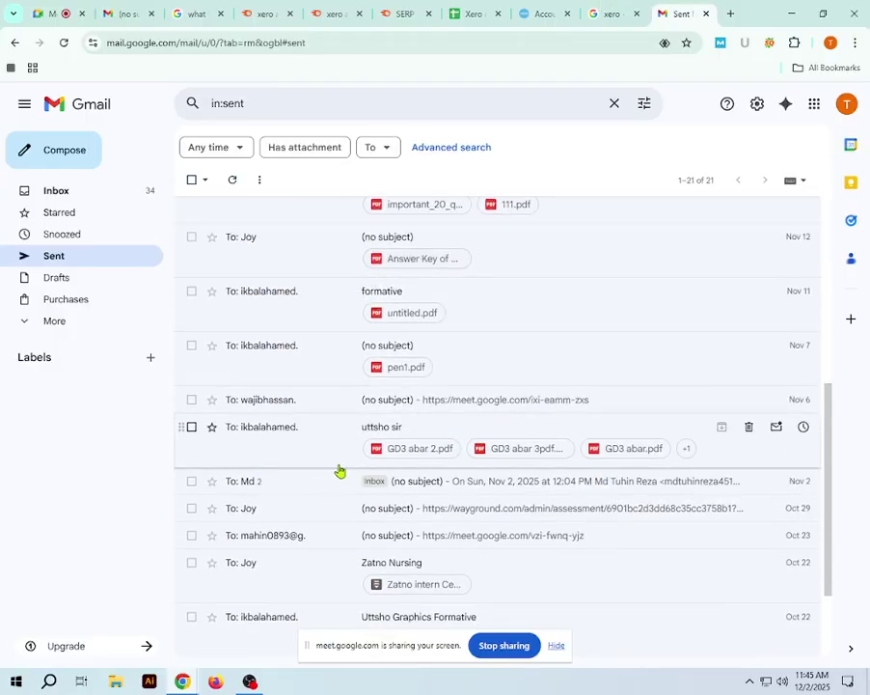
{"action": "scroll", "coordinate": [394, 476], "scroll_direction": "up", "scroll_amount": 3}
{"action": "left_click", "coordinate": [303, 306]}
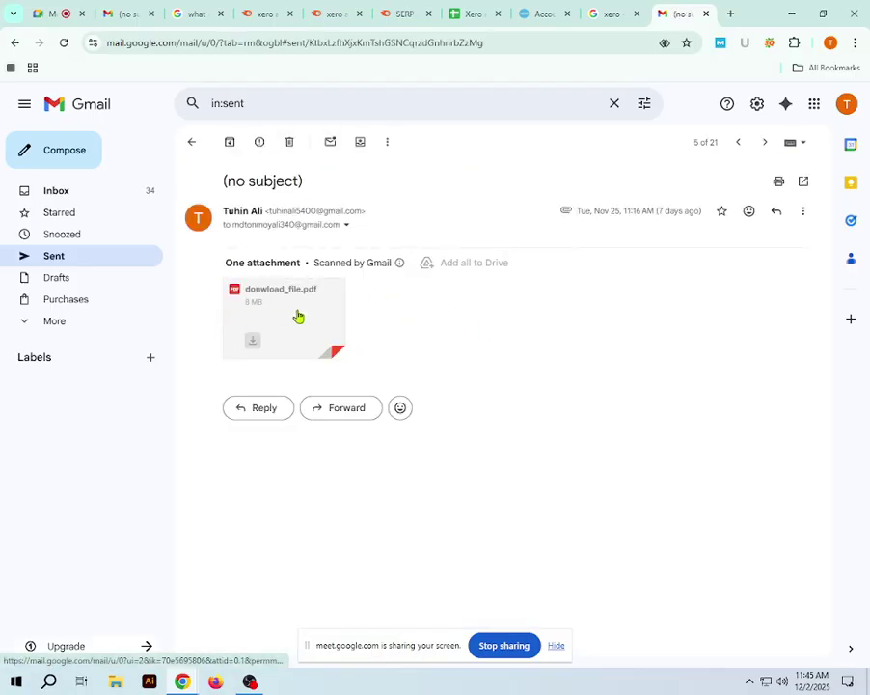
{"action": "left_click", "coordinate": [193, 152]}
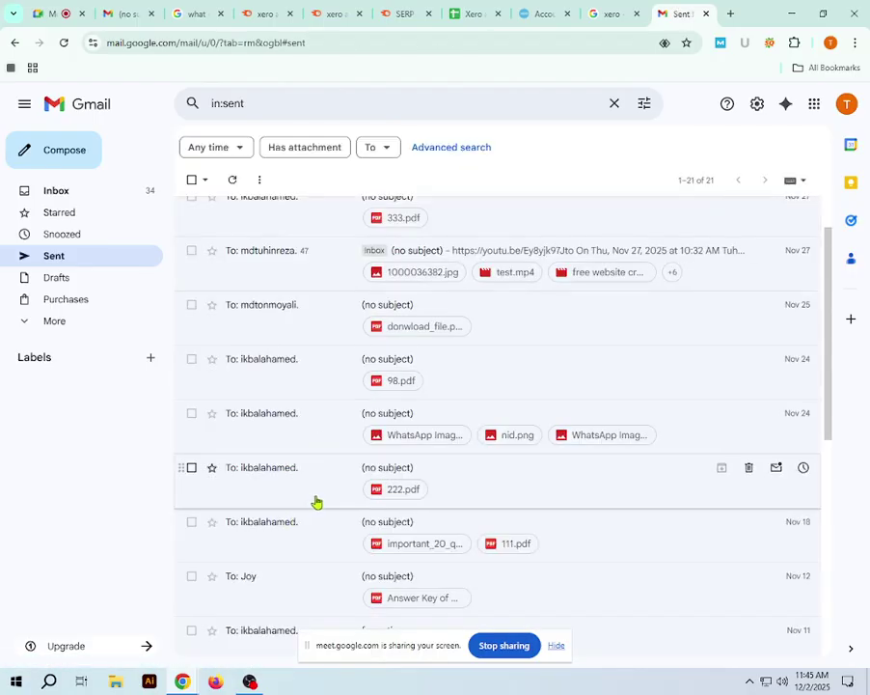
{"action": "scroll", "coordinate": [322, 473], "scroll_direction": "up", "scroll_amount": 2}
{"action": "left_click", "coordinate": [321, 330]}
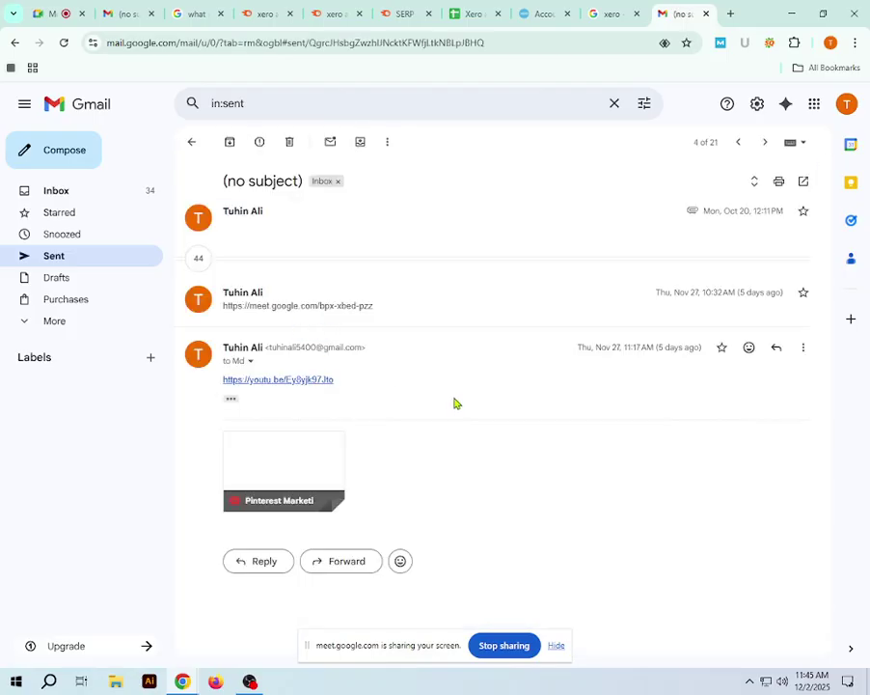
Expand the conversation's hidden messages and open the October ones to find the SEO Audit Checklist attachment.
{"action": "left_click", "coordinate": [204, 260]}
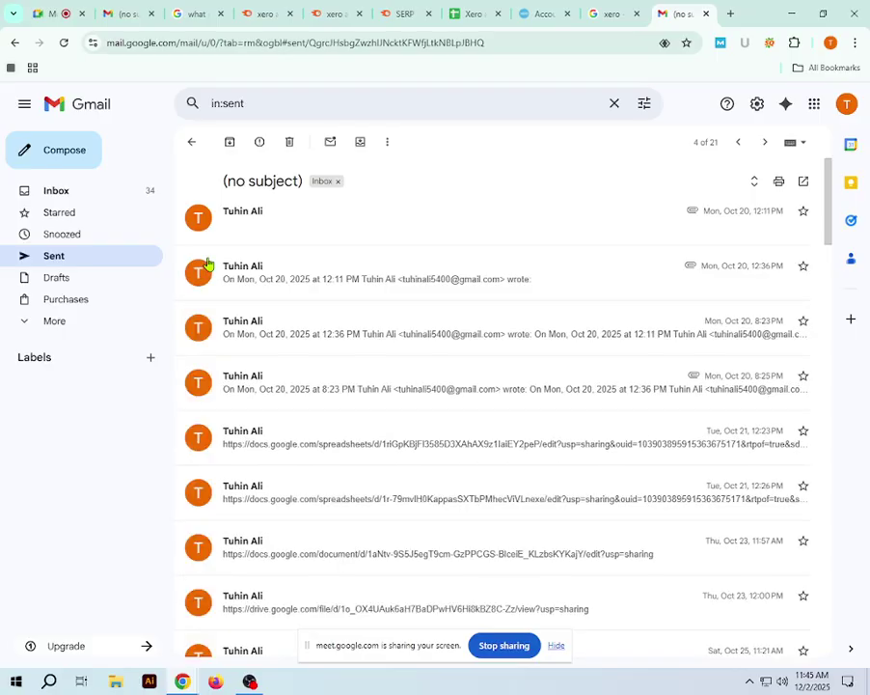
{"action": "left_click", "coordinate": [464, 350]}
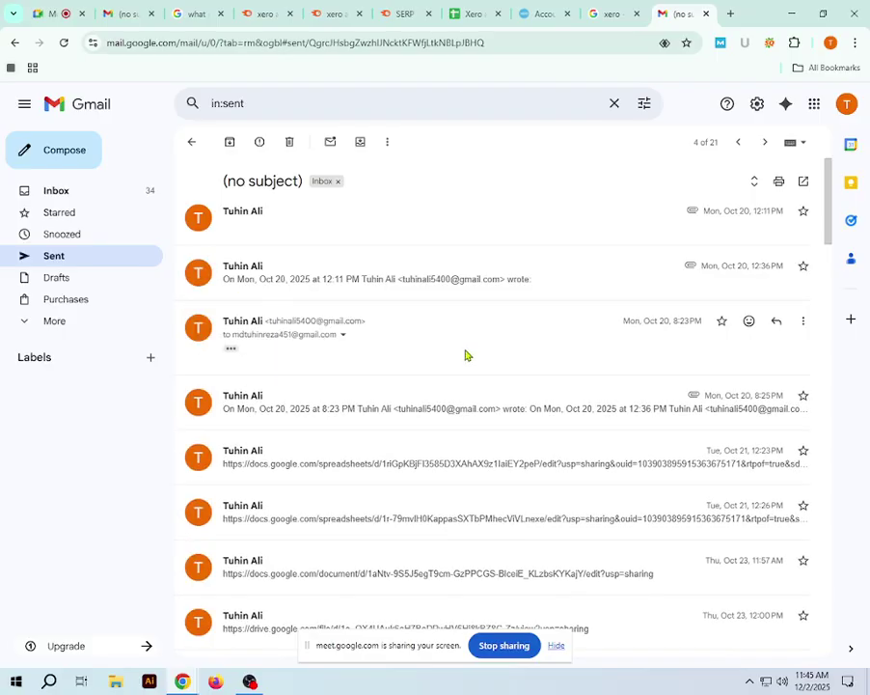
{"action": "scroll", "coordinate": [368, 370], "scroll_direction": "down", "scroll_amount": 2}
{"action": "left_click", "coordinate": [371, 349]}
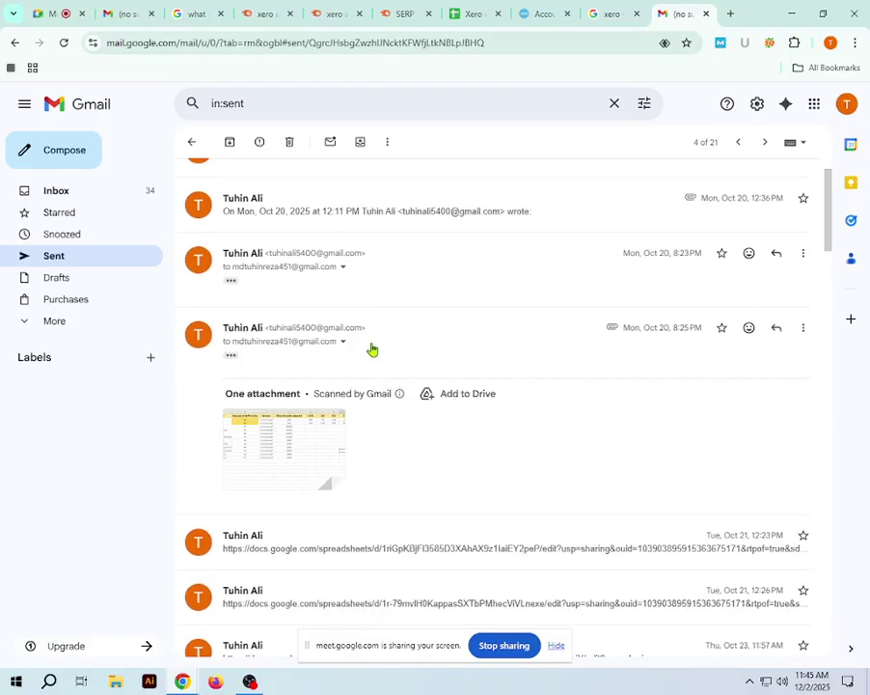
{"action": "scroll", "coordinate": [365, 477], "scroll_direction": "down", "scroll_amount": 2}
{"action": "left_click", "coordinate": [367, 476]}
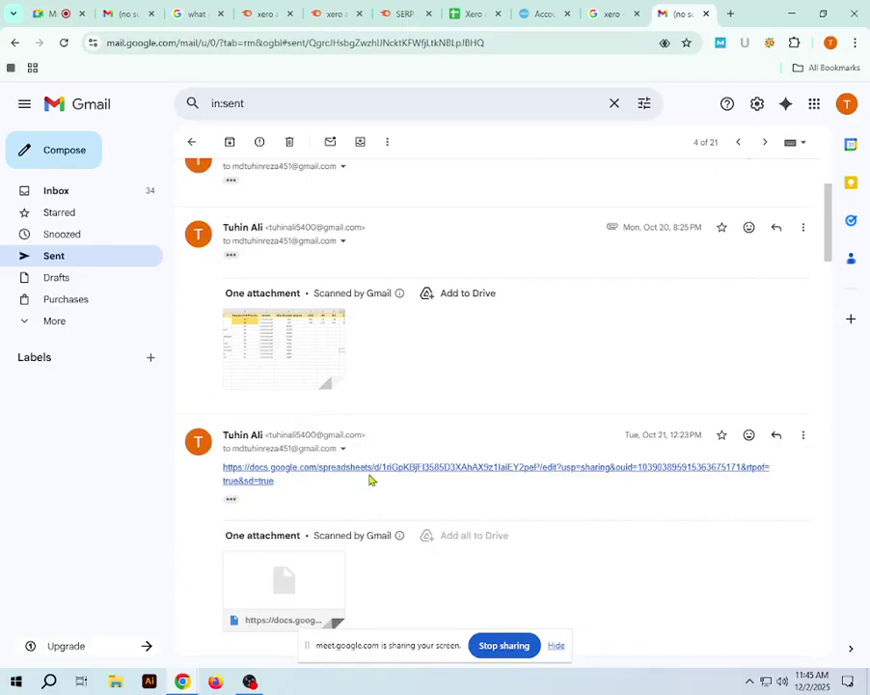
{"action": "scroll", "coordinate": [377, 494], "scroll_direction": "down", "scroll_amount": 2}
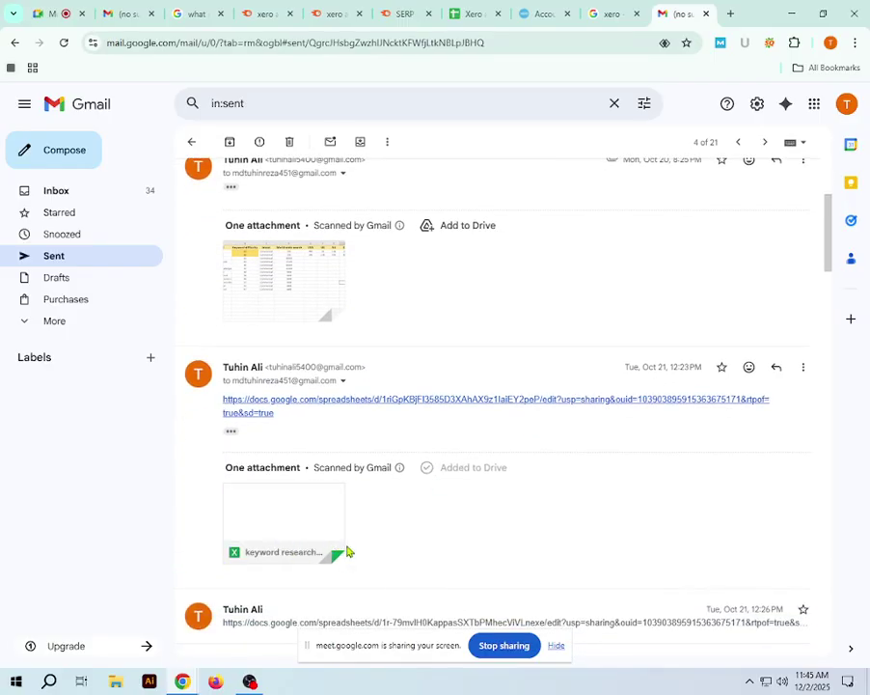
{"action": "scroll", "coordinate": [292, 530], "scroll_direction": "down", "scroll_amount": 1}
{"action": "left_click", "coordinate": [361, 560]}
{"action": "scroll", "coordinate": [416, 547], "scroll_direction": "down", "scroll_amount": 3}
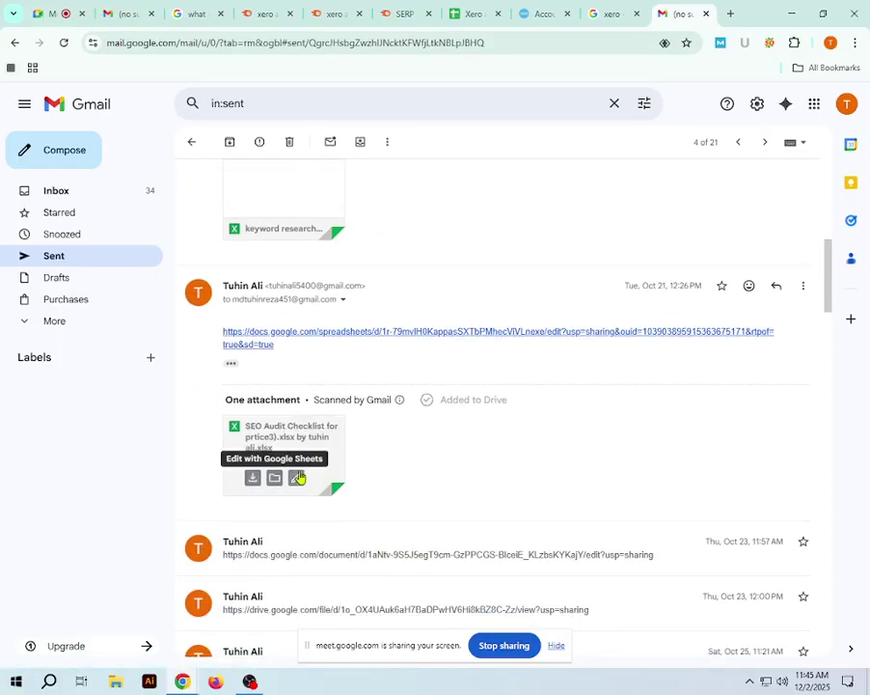
Download the SEO Audit Checklist spreadsheet, open it from the Downloads folder in Excel, and enable editing.
{"action": "left_click", "coordinate": [255, 482]}
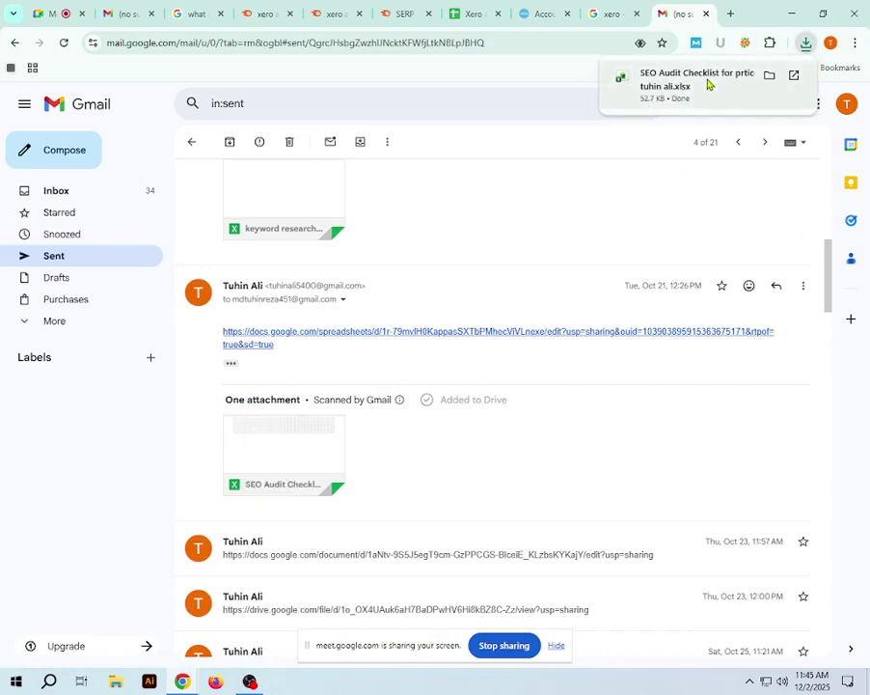
{"action": "left_click", "coordinate": [769, 75]}
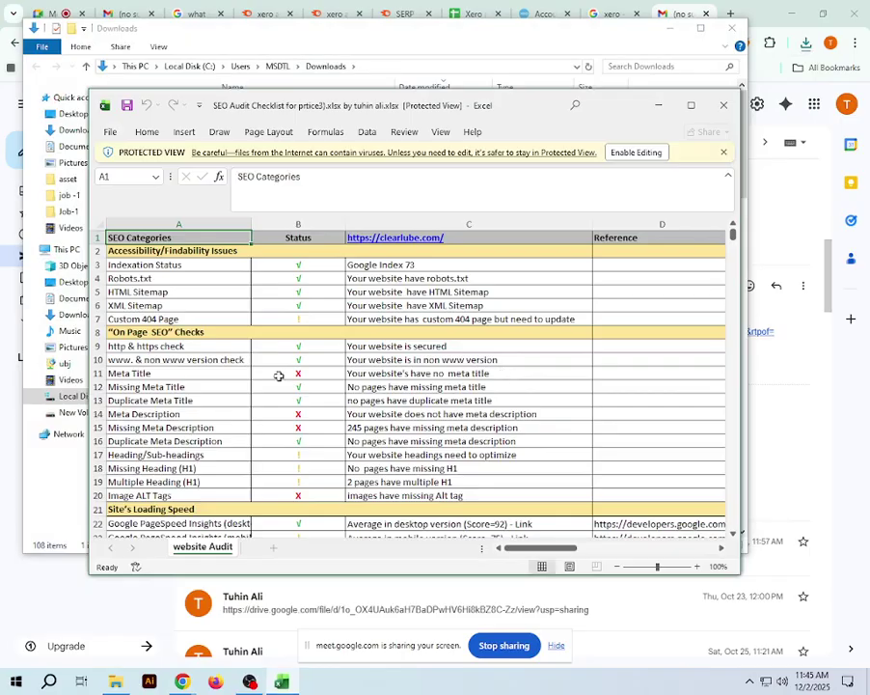
{"action": "double_click", "coordinate": [516, 26]}
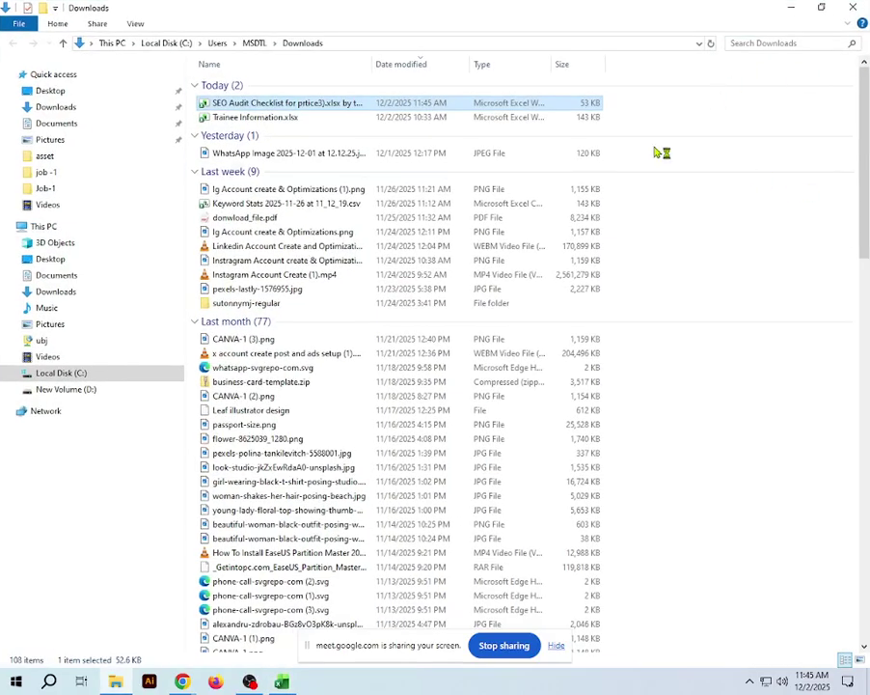
{"action": "left_click", "coordinate": [294, 679]}
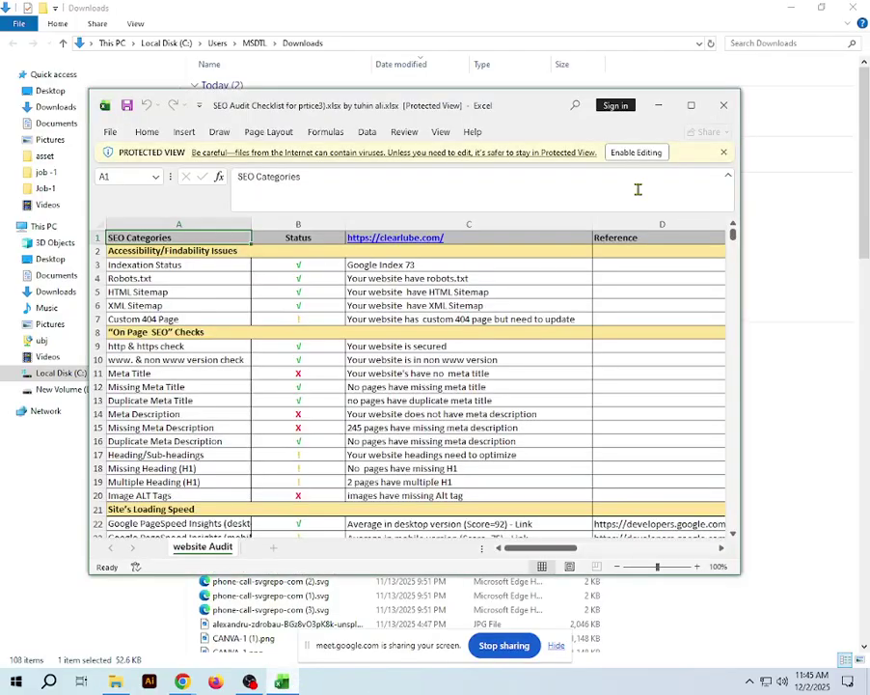
{"action": "left_click", "coordinate": [636, 153]}
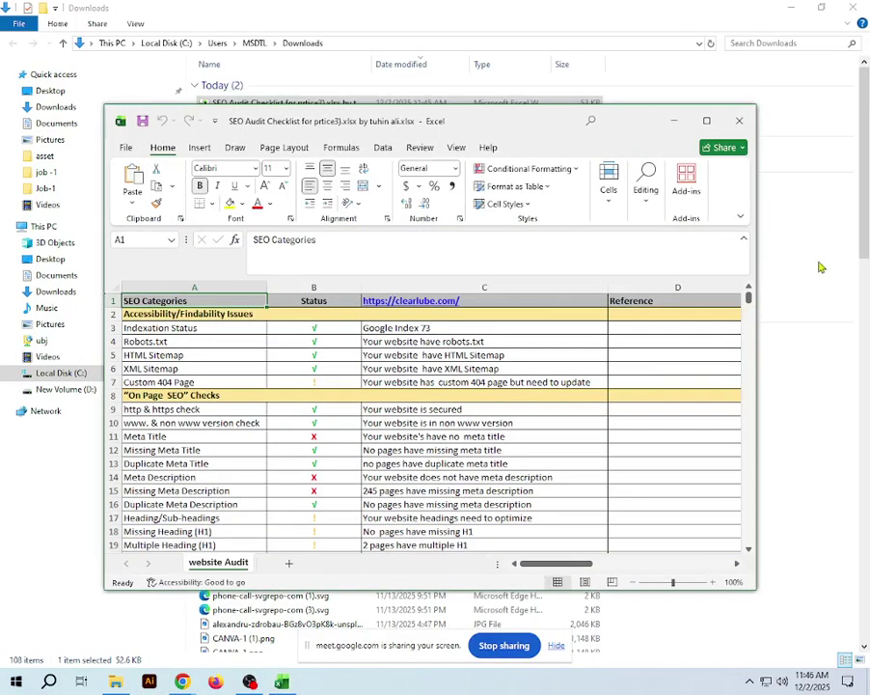
Switch from the Excel checklist to the Xero homepage in Chrome and copy its full web address.
{"action": "left_click", "coordinate": [674, 122]}
{"action": "key", "text": "alt+Tab"}
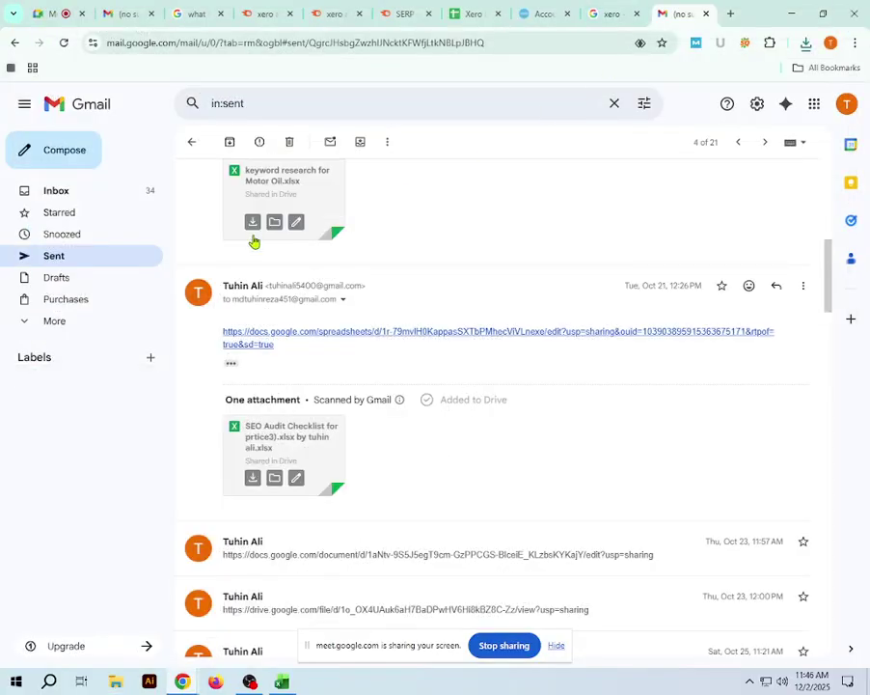
{"action": "left_click", "coordinate": [544, 13]}
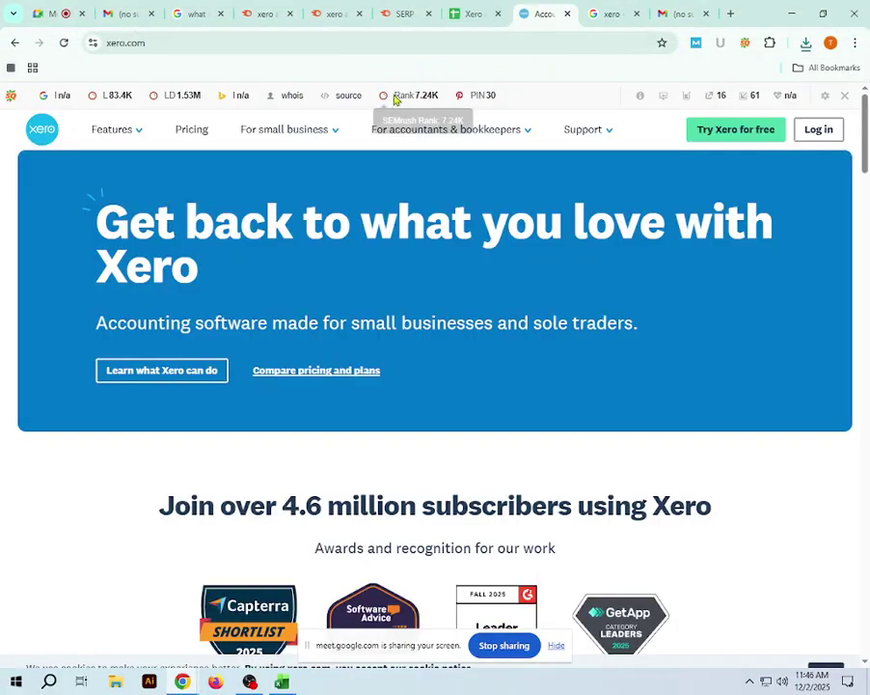
{"action": "left_click", "coordinate": [470, 43]}
{"action": "left_click", "coordinate": [490, 44]}
{"action": "triple_click", "coordinate": [501, 45]}
{"action": "right_click", "coordinate": [149, 45]}
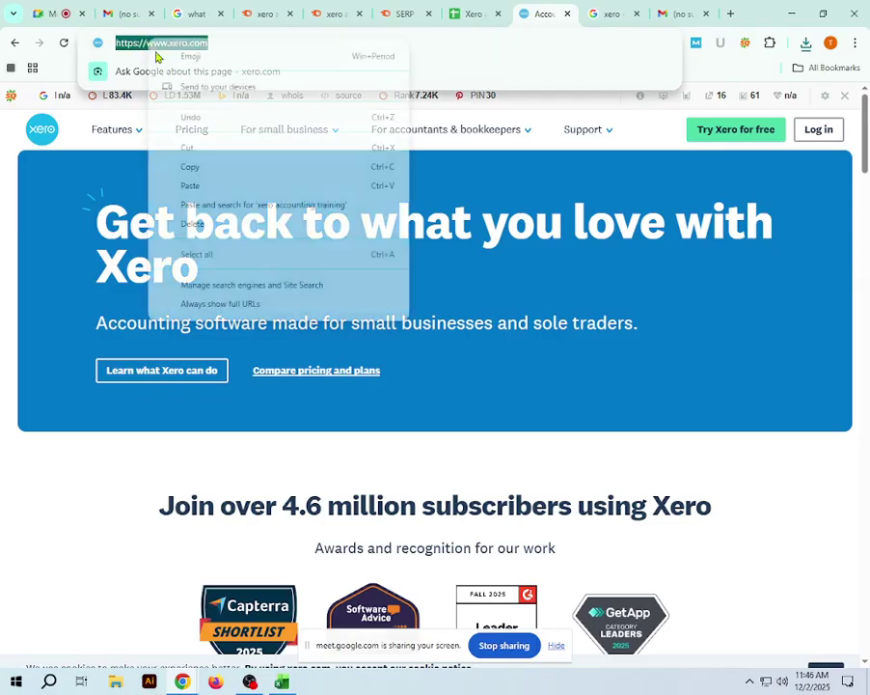
{"action": "left_click", "coordinate": [198, 167]}
{"action": "left_click", "coordinate": [282, 681]}
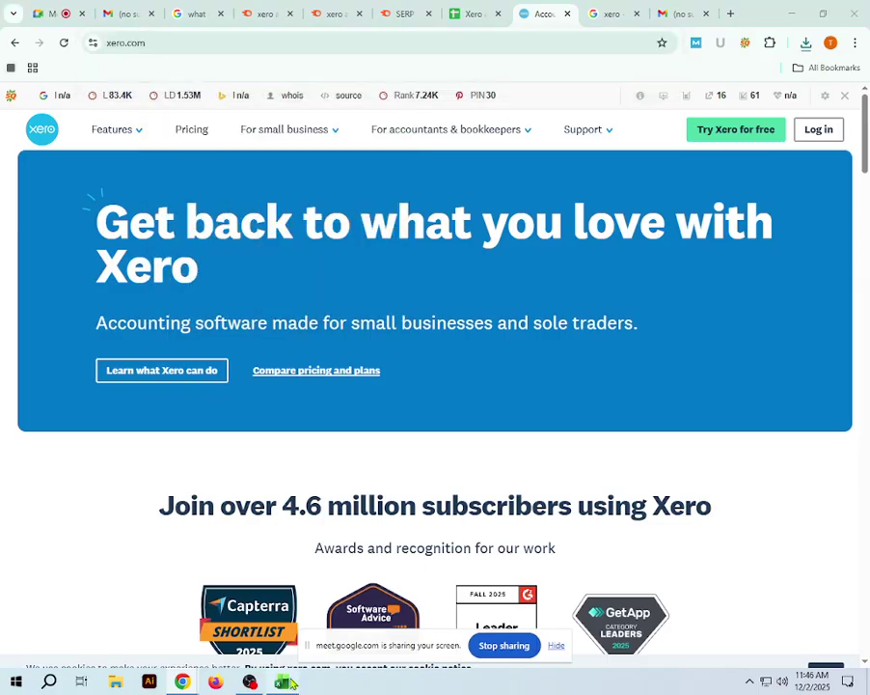
{"action": "left_click", "coordinate": [484, 300]}
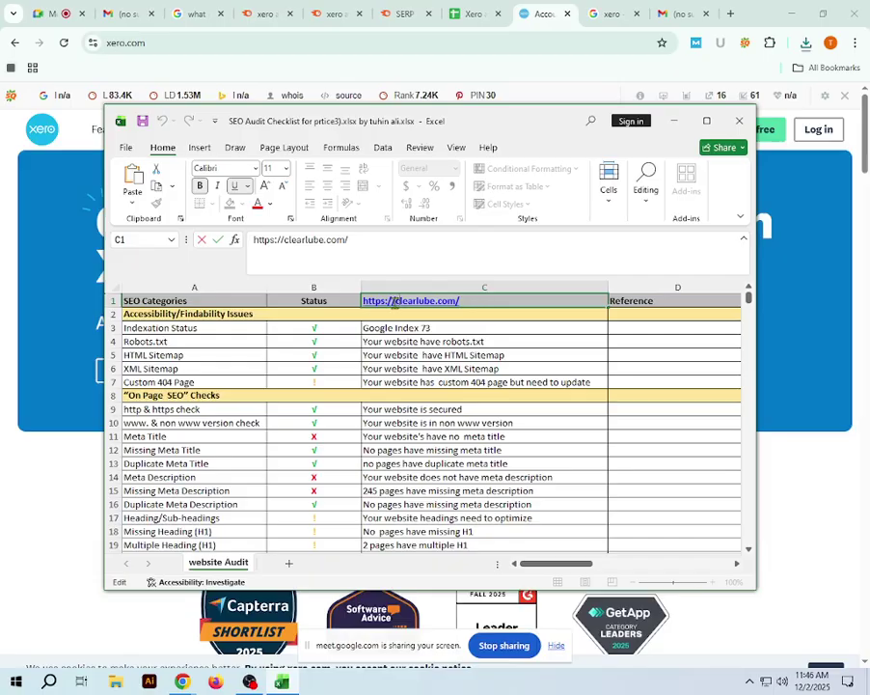
{"action": "double_click", "coordinate": [466, 300]}
{"action": "key", "text": "BackSpace"}
{"action": "key", "text": "BackSpace"}
{"action": "key", "text": "BackSpace"}
{"action": "key", "text": "BackSpace"}
{"action": "key", "text": "BackSpace"}
{"action": "key", "text": "BackSpace"}
{"action": "key", "text": "BackSpace"}
{"action": "key", "text": "BackSpace"}
{"action": "key", "text": "BackSpace"}
{"action": "key", "text": "BackSpace"}
{"action": "key", "text": "BackSpace"}
{"action": "key", "text": "BackSpace"}
{"action": "key", "text": "BackSpace"}
{"action": "key", "text": "BackSpace"}
{"action": "key", "text": "BackSpace"}
{"action": "key", "text": "BackSpace"}
{"action": "key", "text": "BackSpace"}
{"action": "key", "text": "BackSpace"}
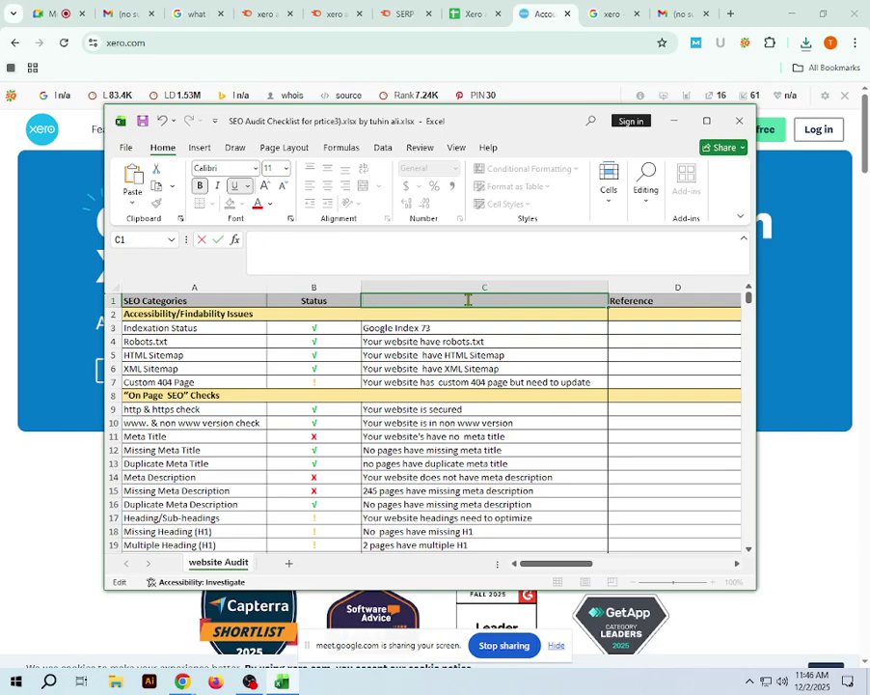
{"action": "key", "text": "ctrl+v"}
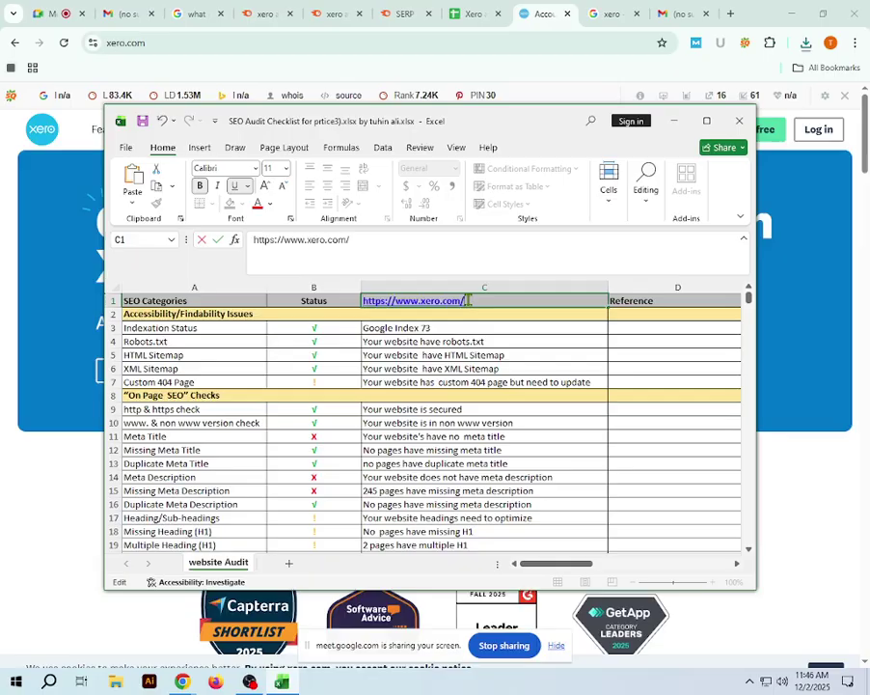
{"action": "left_click", "coordinate": [582, 247]}
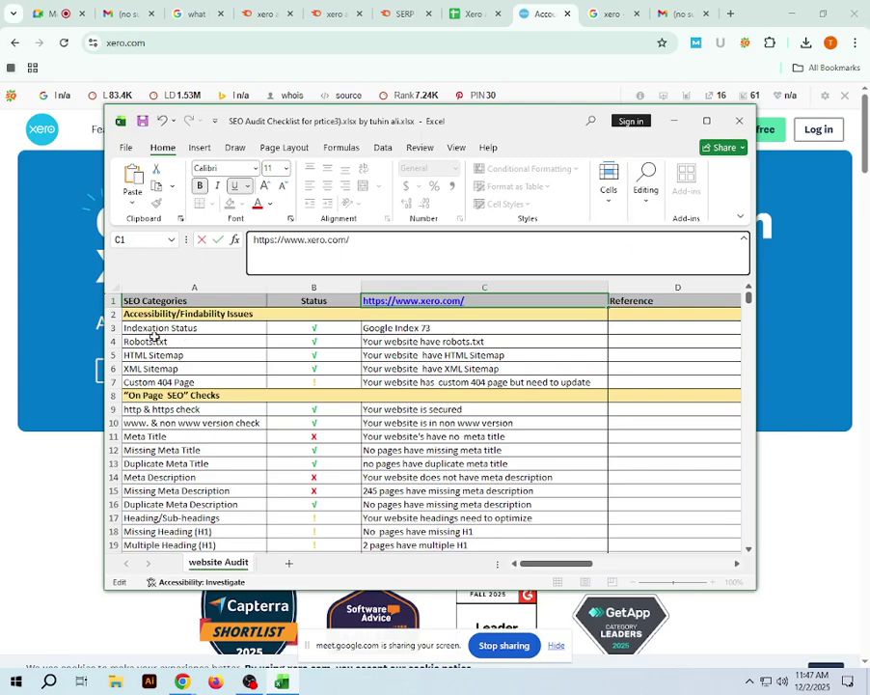
{"action": "left_click", "coordinate": [606, 14]}
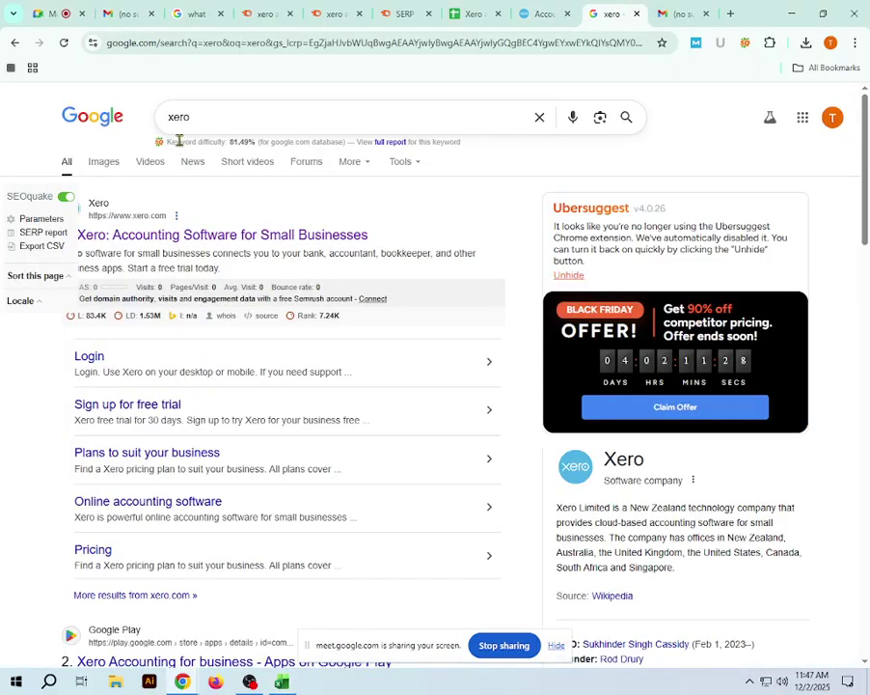
{"action": "left_click", "coordinate": [730, 14]}
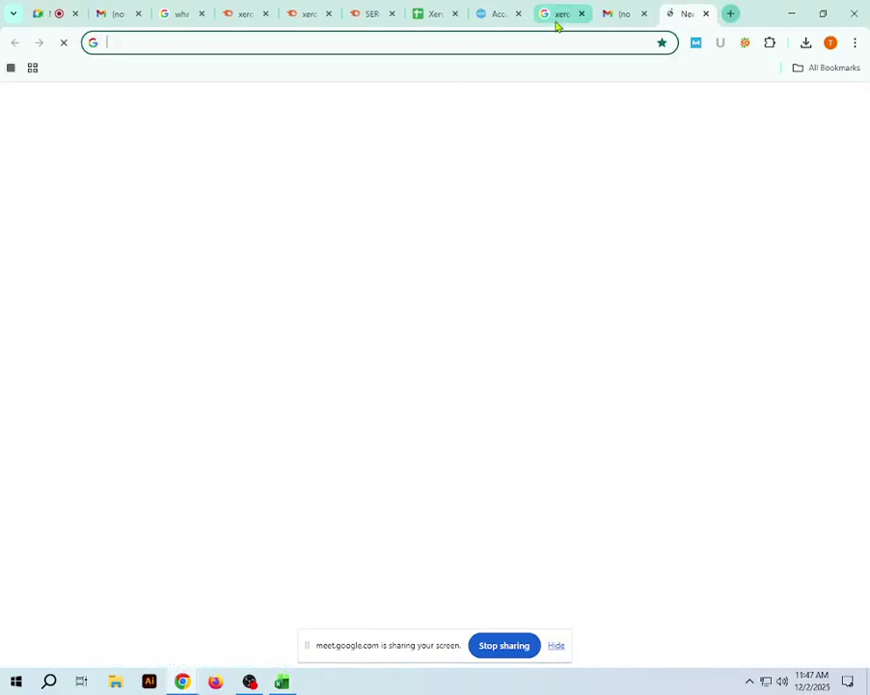
{"action": "right_click", "coordinate": [543, 40]}
{"action": "left_click", "coordinate": [617, 171]}
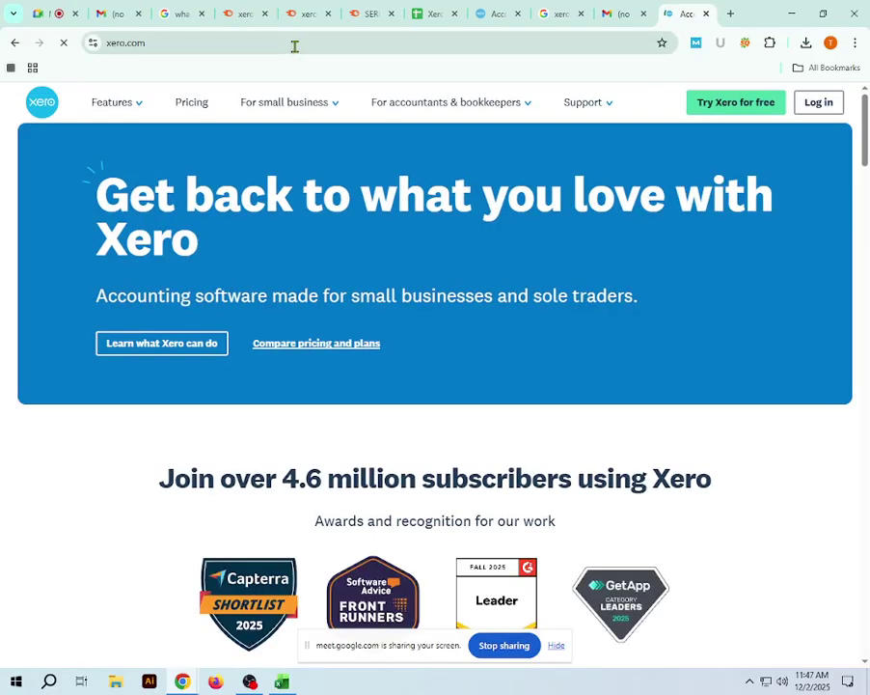
{"action": "left_click", "coordinate": [195, 42]}
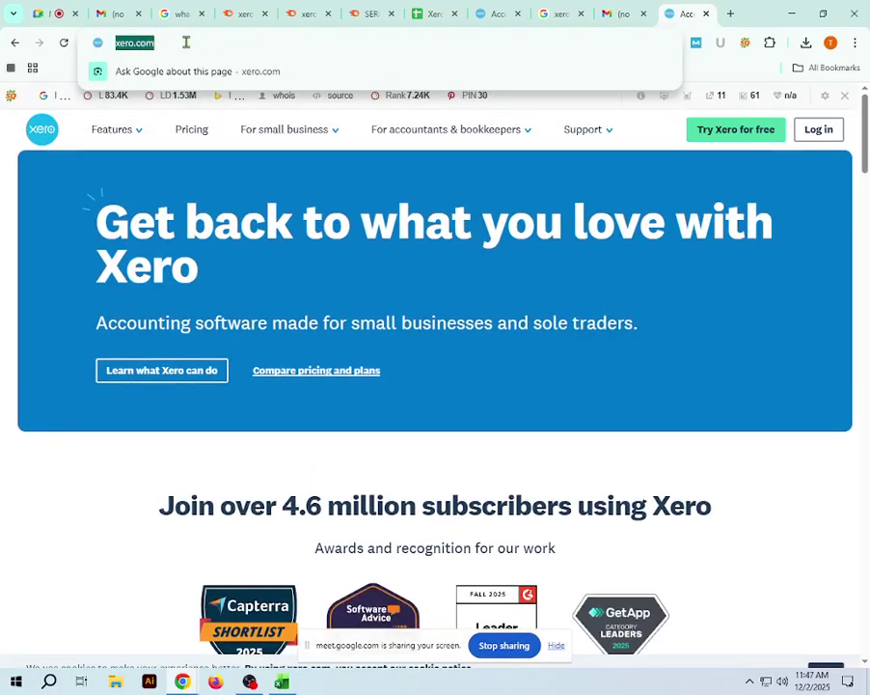
{"action": "left_click", "coordinate": [119, 42]}
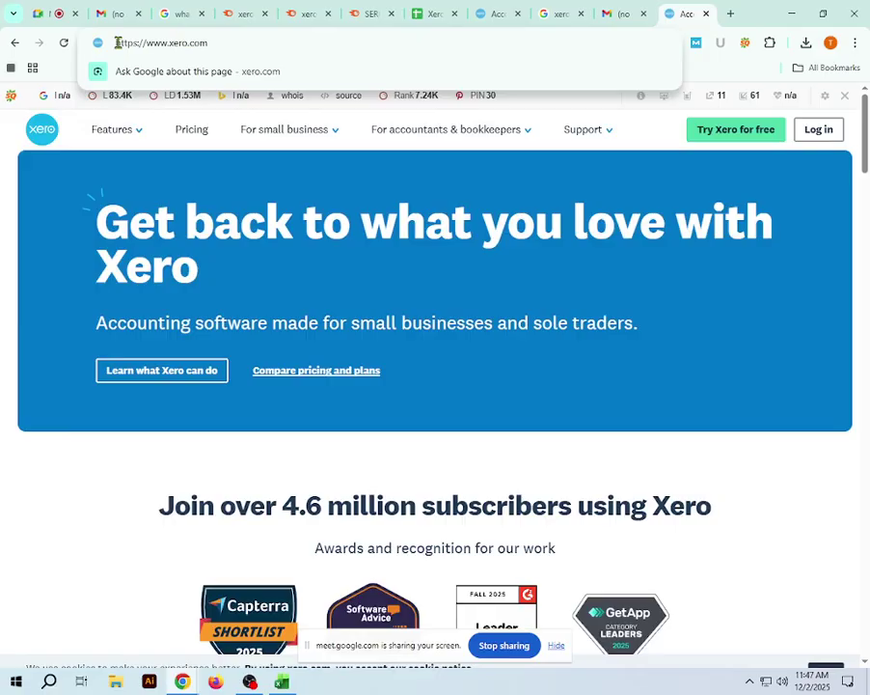
{"action": "type", "text": "site"}
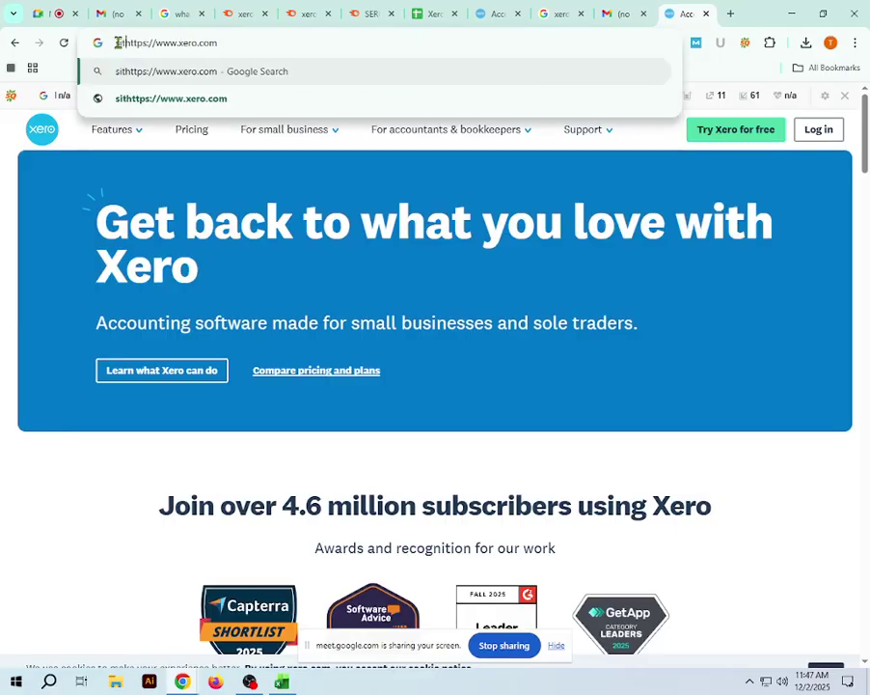
{"action": "type", "text": ":"}
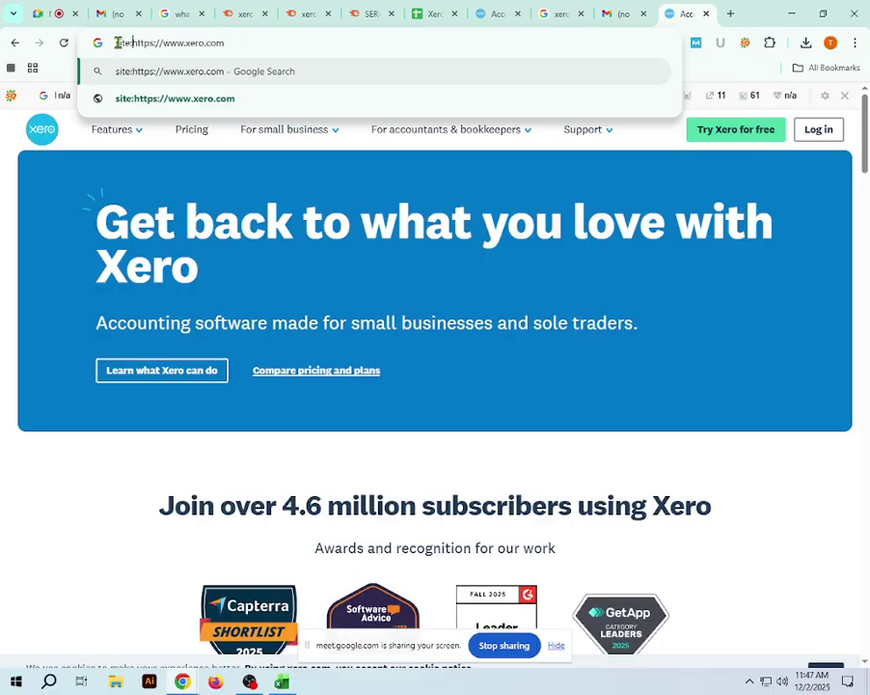
{"action": "key", "text": "Return"}
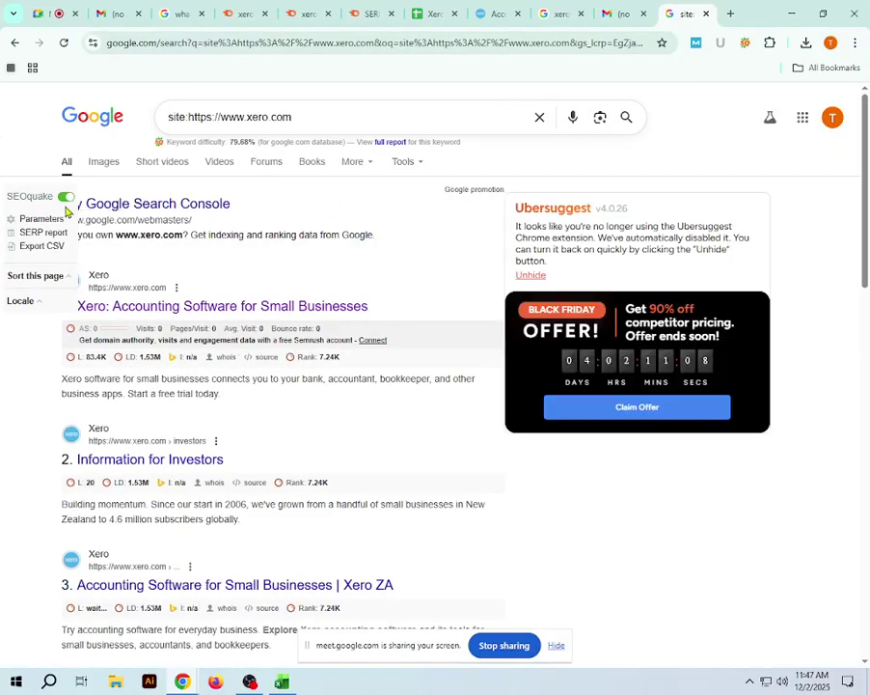
Show Google's result statistics for the site search and copy the number of indexed results.
{"action": "left_click", "coordinate": [420, 165]}
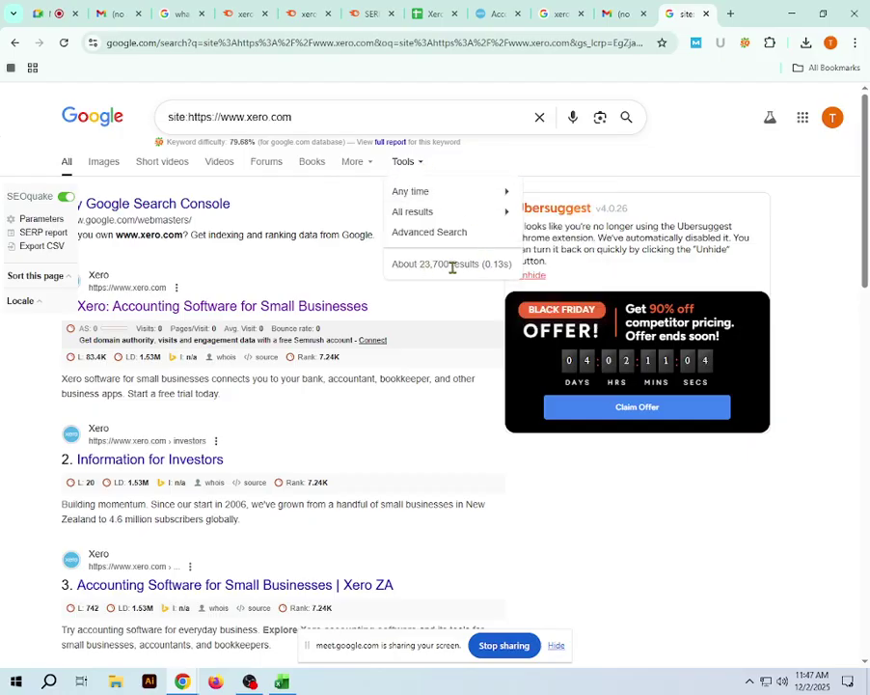
{"action": "left_click_drag", "start_coordinate": [449, 266], "coordinate": [422, 267]}
{"action": "key", "text": "super+c"}
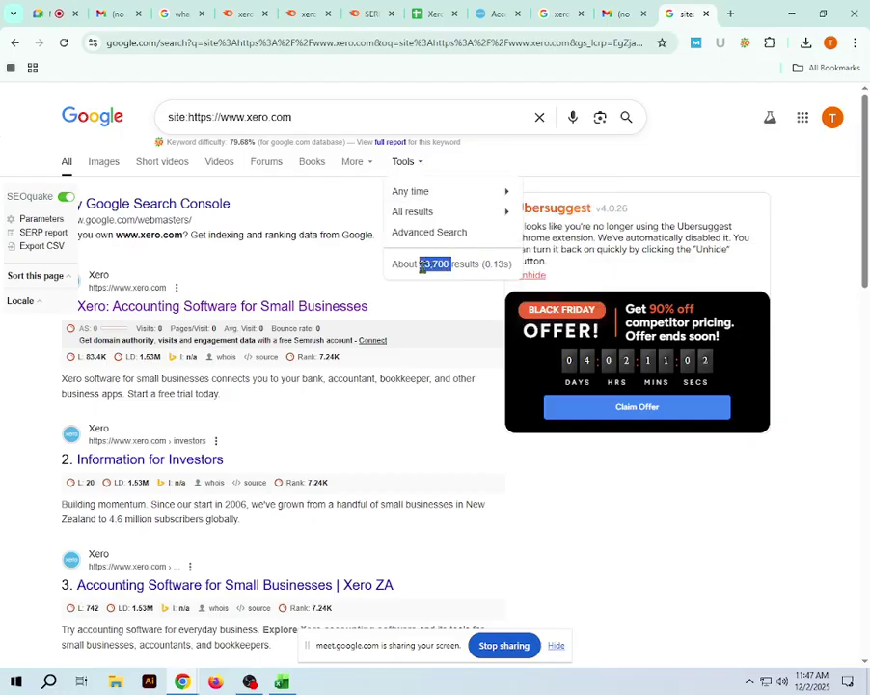
{"action": "right_click", "coordinate": [424, 265]}
{"action": "left_click", "coordinate": [455, 282]}
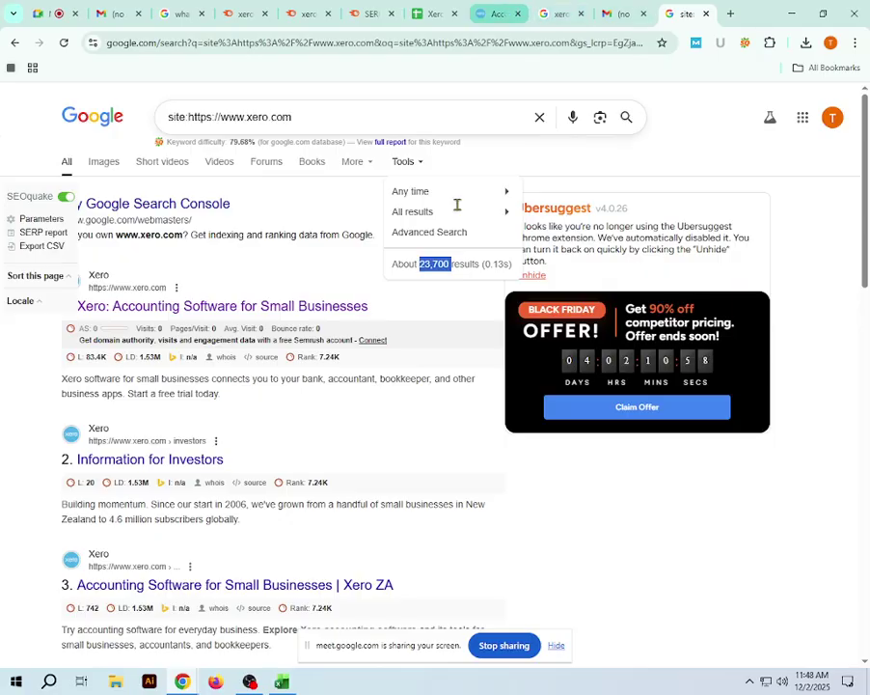
In the Excel checklist, replace the number in the Indexation Status comment (C3) so it reads Google Index 23,700.
{"action": "left_click", "coordinate": [283, 681]}
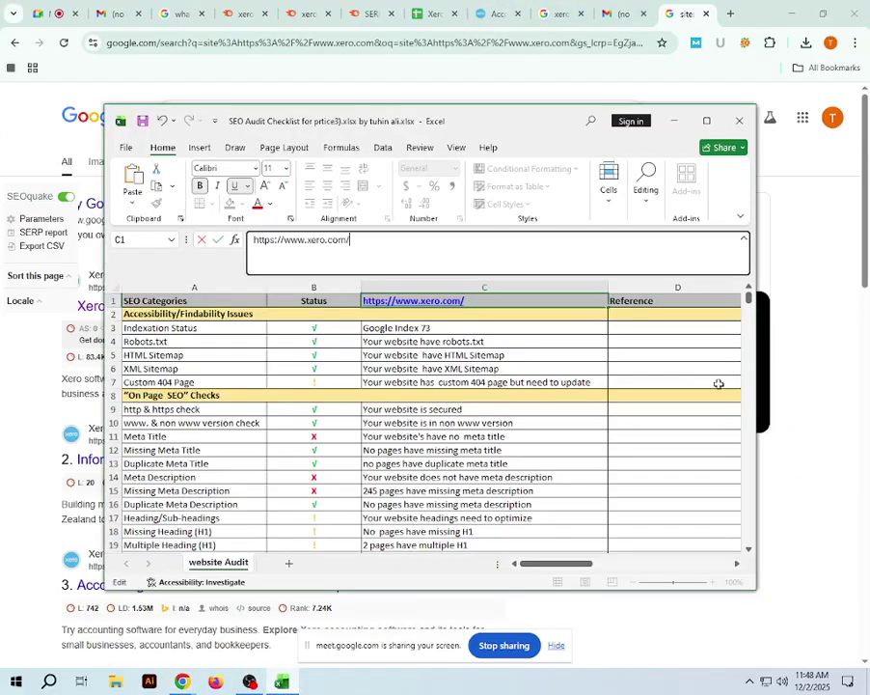
{"action": "left_click", "coordinate": [442, 331]}
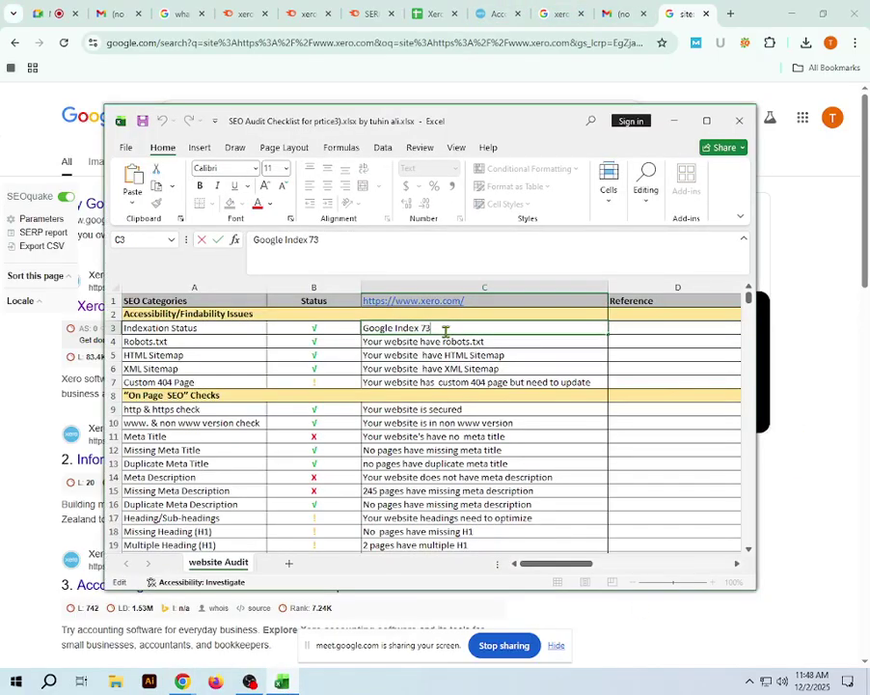
{"action": "double_click", "coordinate": [424, 328]}
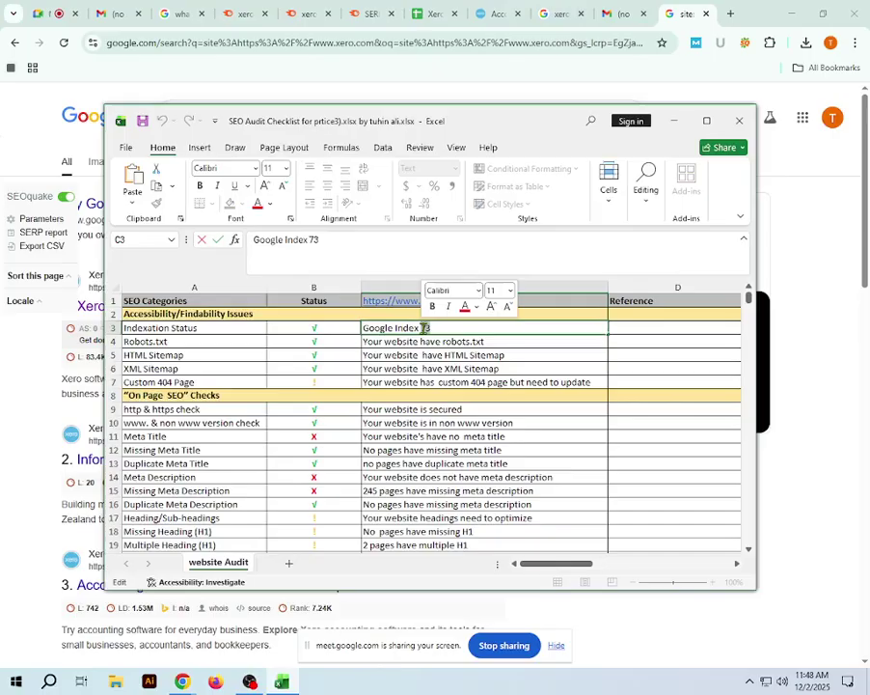
{"action": "key", "text": "BackSpace"}
{"action": "right_click", "coordinate": [478, 329]}
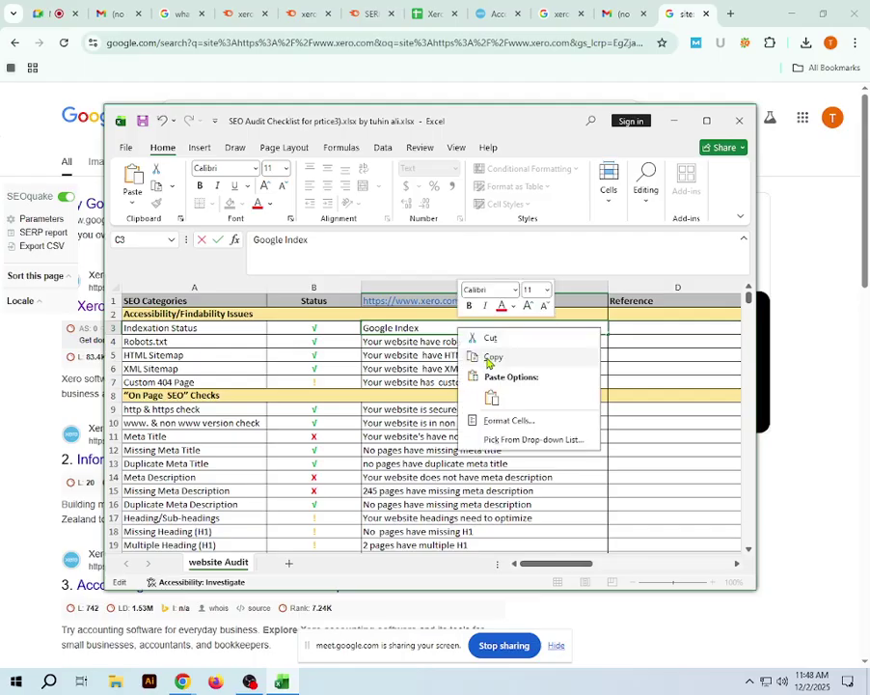
{"action": "left_click", "coordinate": [492, 396]}
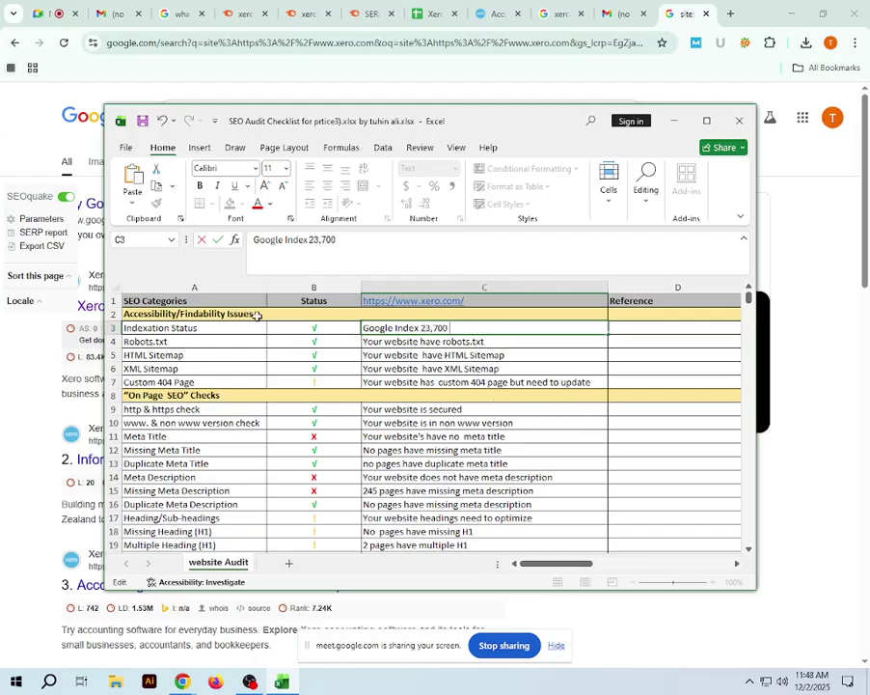
{"action": "left_click", "coordinate": [319, 328]}
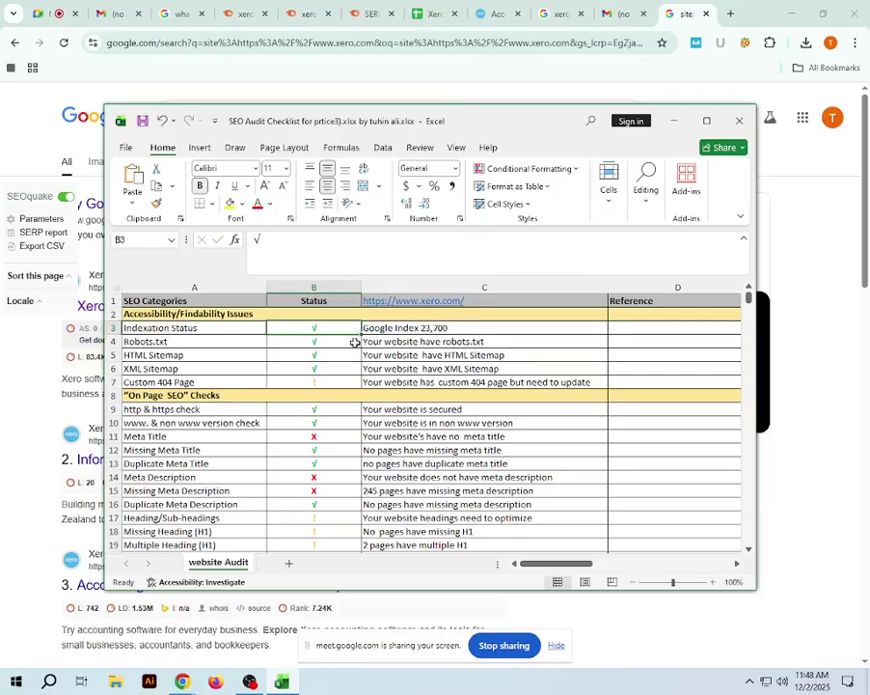
Capture a 700x409 screenshot of the Google site search, marking the query and the result count with red rectangles and arrows.
{"action": "left_click", "coordinate": [622, 12]}
{"action": "left_click", "coordinate": [671, 11]}
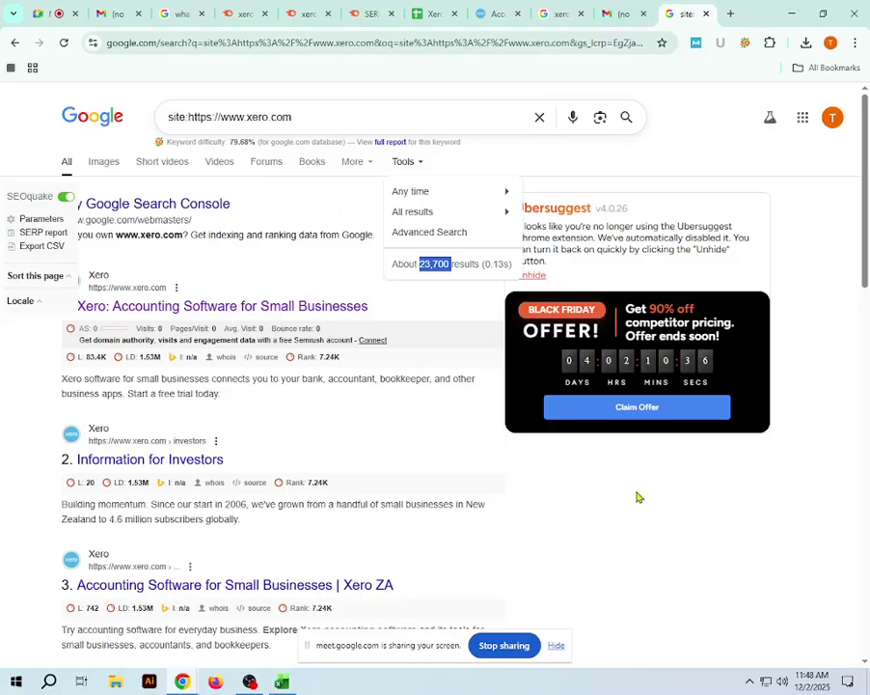
{"action": "key", "text": "super+shift+s"}
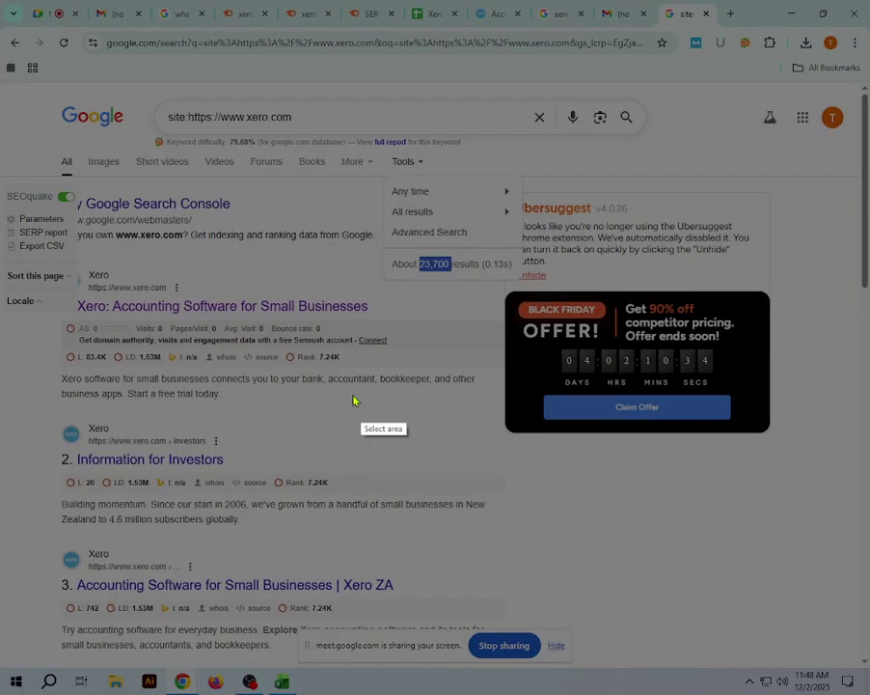
{"action": "mouse_move", "coordinate": [86, 23]}
{"action": "left_mouse_down"}
{"action": "mouse_move", "coordinate": [241, 202]}
{"action": "mouse_move", "coordinate": [561, 301]}
{"action": "left_mouse_up"}
{"action": "mouse_move", "coordinate": [160, 107]}
{"action": "left_mouse_down"}
{"action": "mouse_move", "coordinate": [178, 129]}
{"action": "mouse_move", "coordinate": [302, 128]}
{"action": "left_mouse_up"}
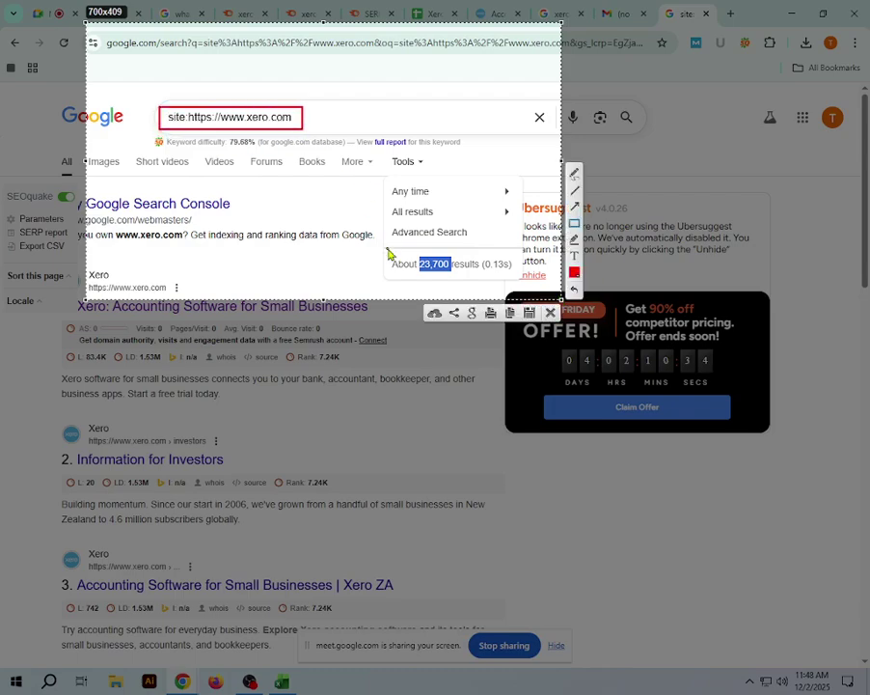
{"action": "left_click_drag", "start_coordinate": [389, 253], "coordinate": [518, 276]}
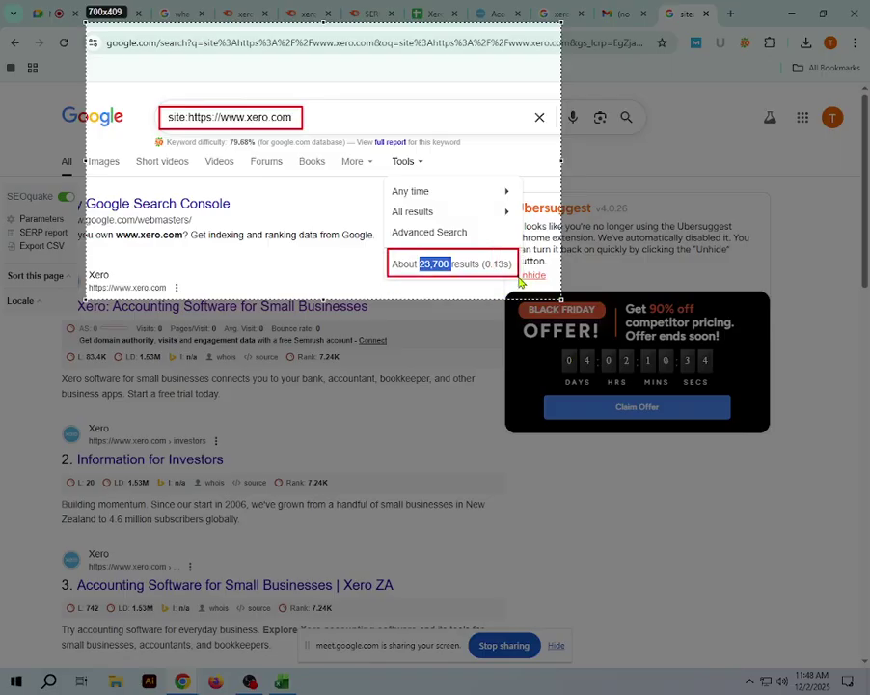
{"action": "mouse_move", "coordinate": [508, 107]}
{"action": "left_mouse_down"}
{"action": "mouse_move", "coordinate": [483, 145]}
{"action": "mouse_move", "coordinate": [459, 234]}
{"action": "left_mouse_up"}
{"action": "mouse_move", "coordinate": [420, 83]}
{"action": "left_mouse_down"}
{"action": "mouse_move", "coordinate": [314, 97]}
{"action": "mouse_move", "coordinate": [307, 108]}
{"action": "left_mouse_up"}
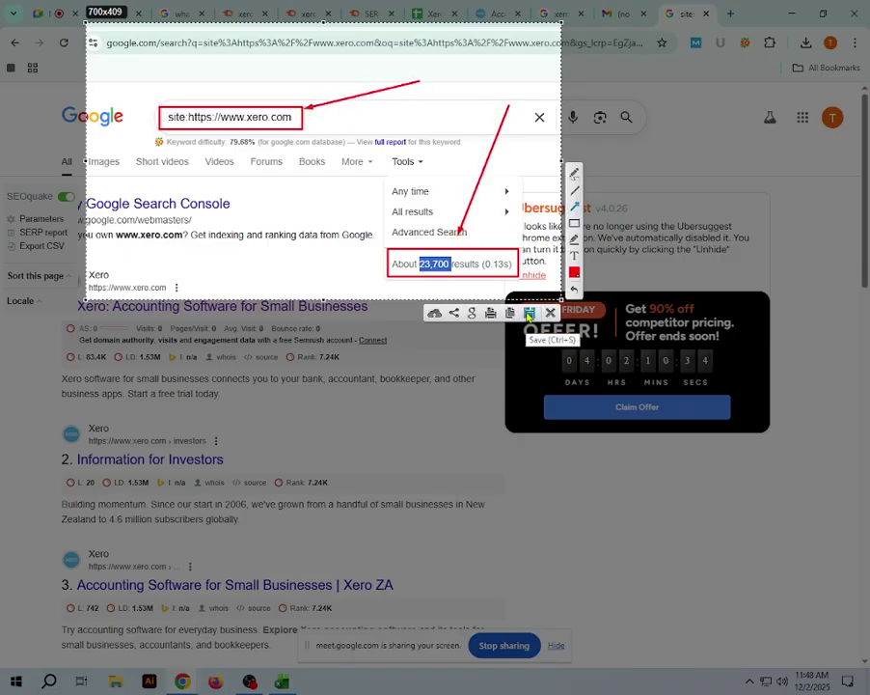
Save the annotated screenshot as PNG named "Indexations stututs check" in the Technical & On Page seo-3 folder.
{"action": "left_click", "coordinate": [529, 313]}
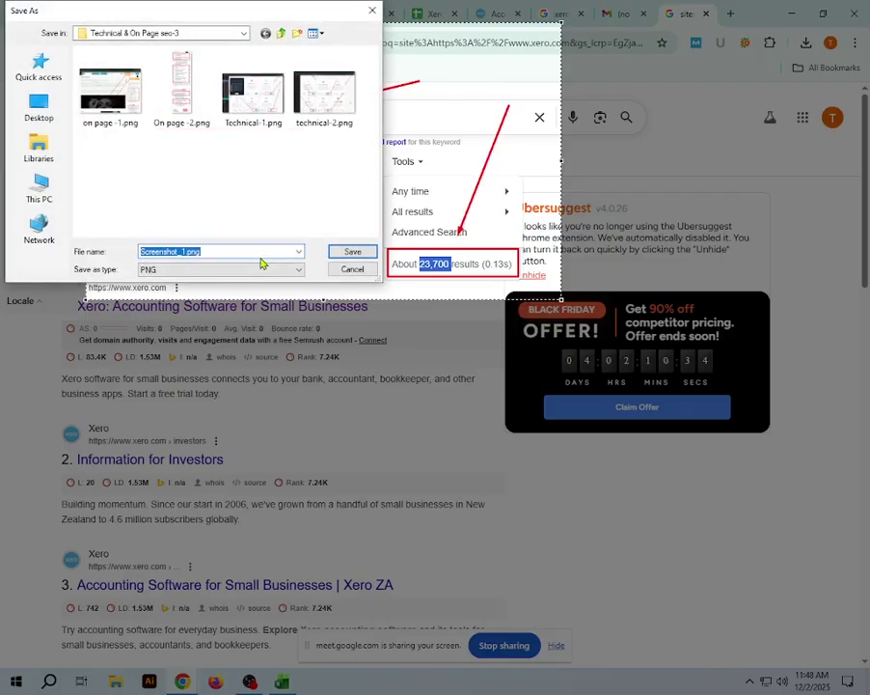
{"action": "key", "text": "BackSpace"}
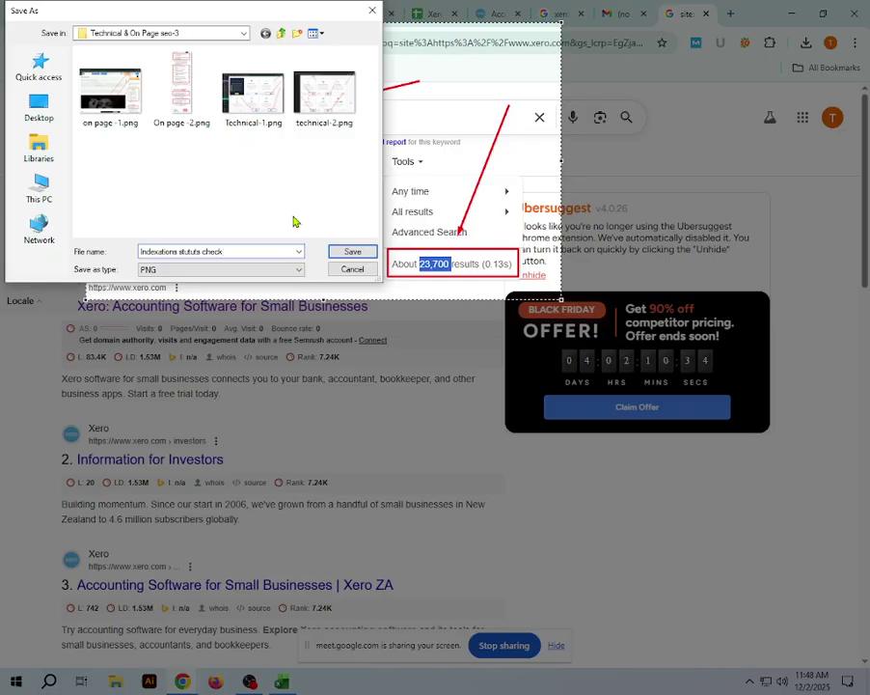
{"action": "left_click", "coordinate": [354, 253]}
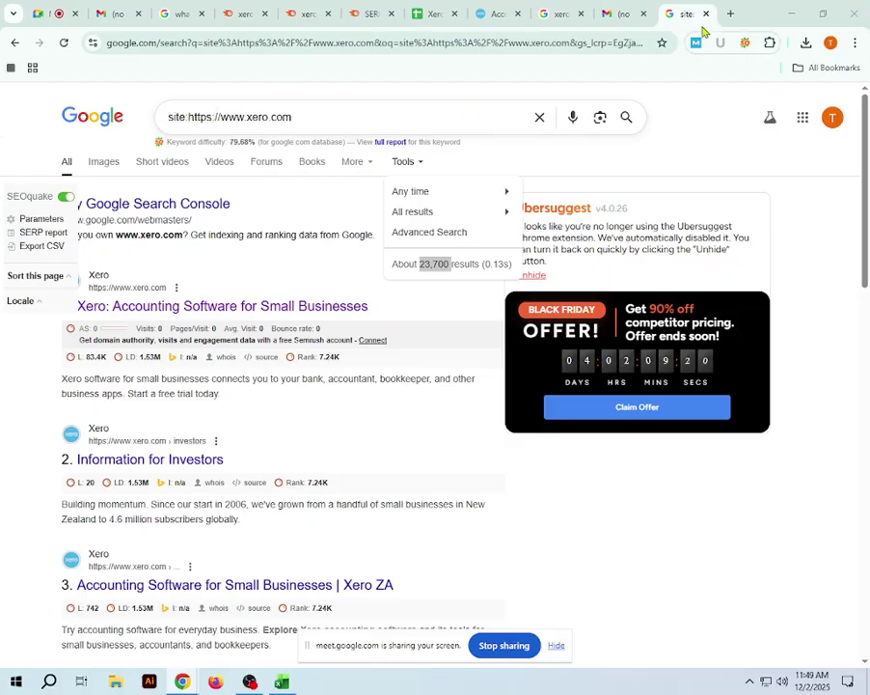
Open a blank browser tab, then select the HTML Sitemap row in the Excel checklist.
{"action": "left_click", "coordinate": [731, 15]}
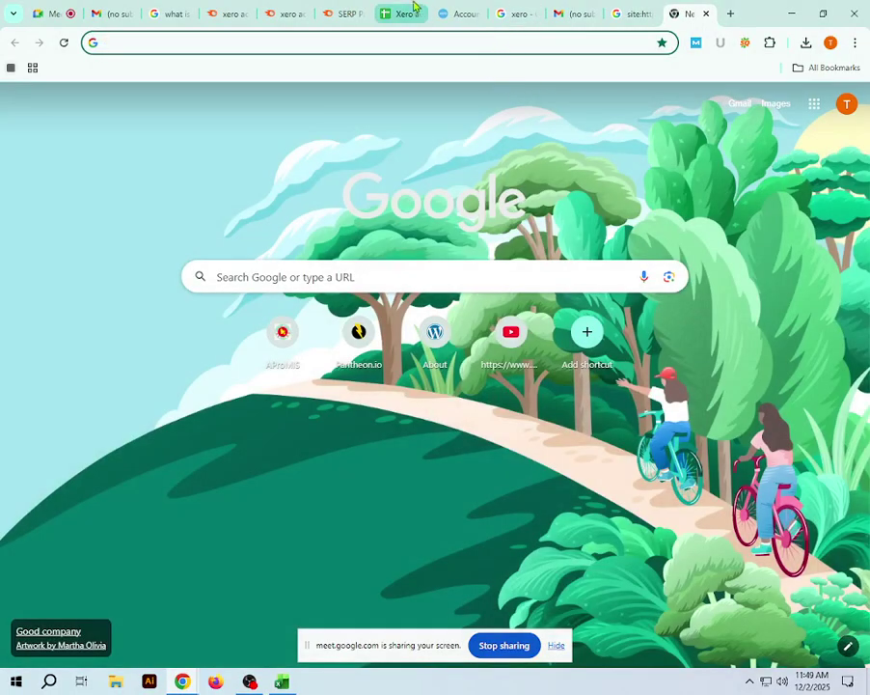
{"action": "left_click", "coordinate": [283, 682]}
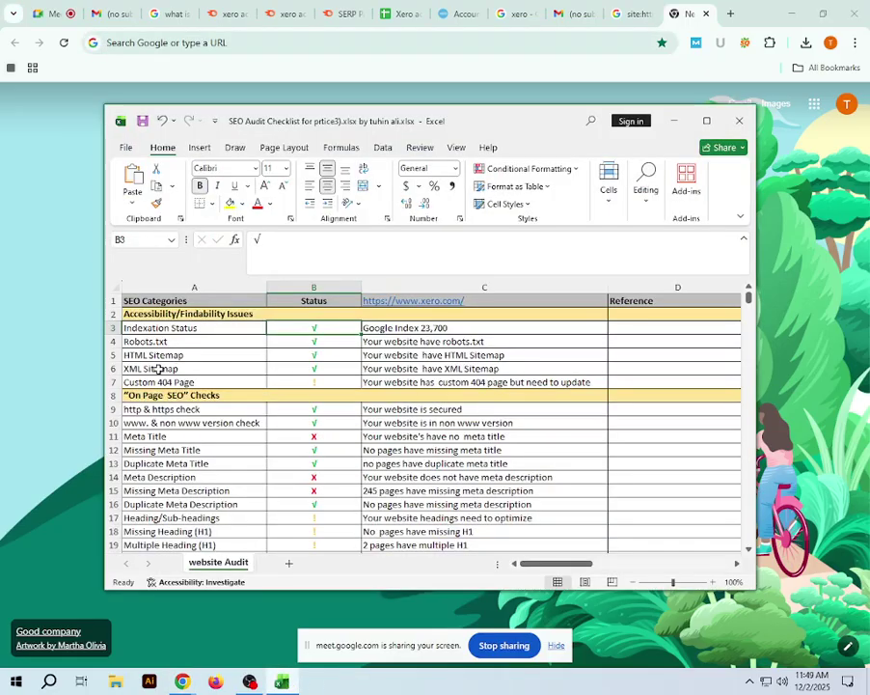
{"action": "left_click", "coordinate": [113, 355]}
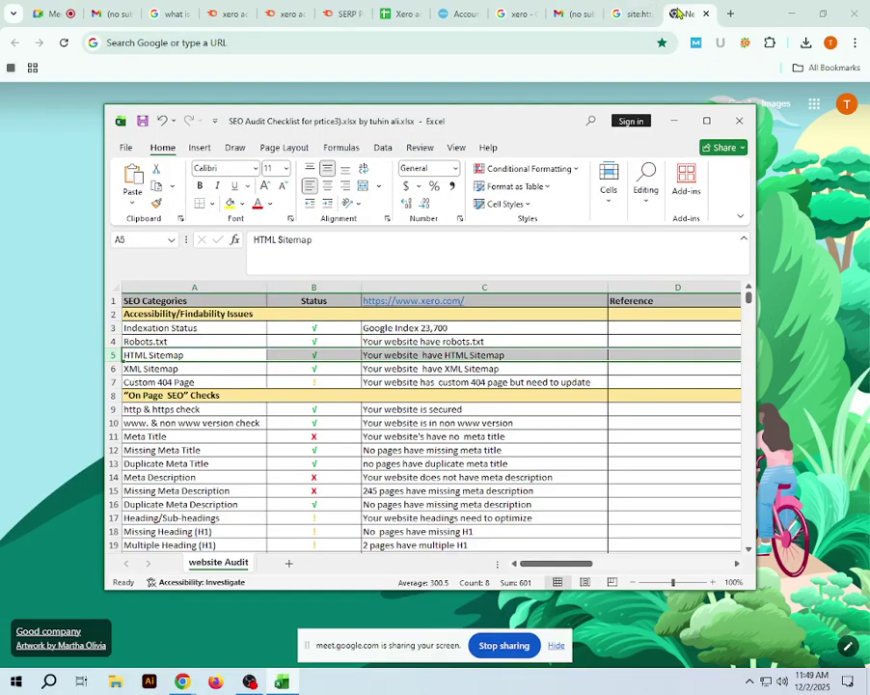
{"action": "left_click", "coordinate": [635, 19]}
{"action": "left_click_drag", "start_coordinate": [289, 117], "coordinate": [190, 116]}
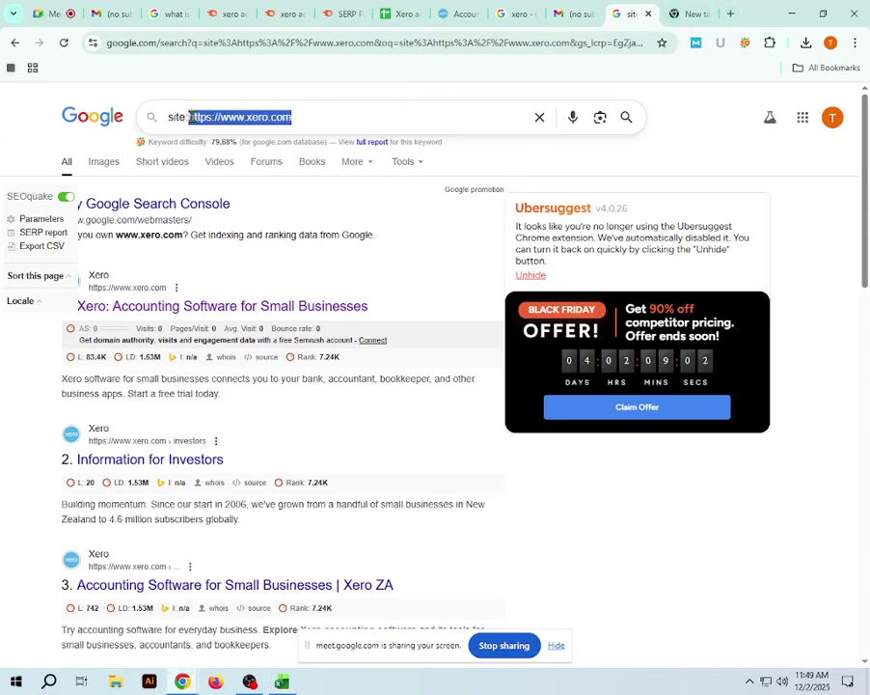
{"action": "right_click", "coordinate": [214, 118]}
{"action": "left_click", "coordinate": [240, 198]}
{"action": "left_click", "coordinate": [707, 12]}
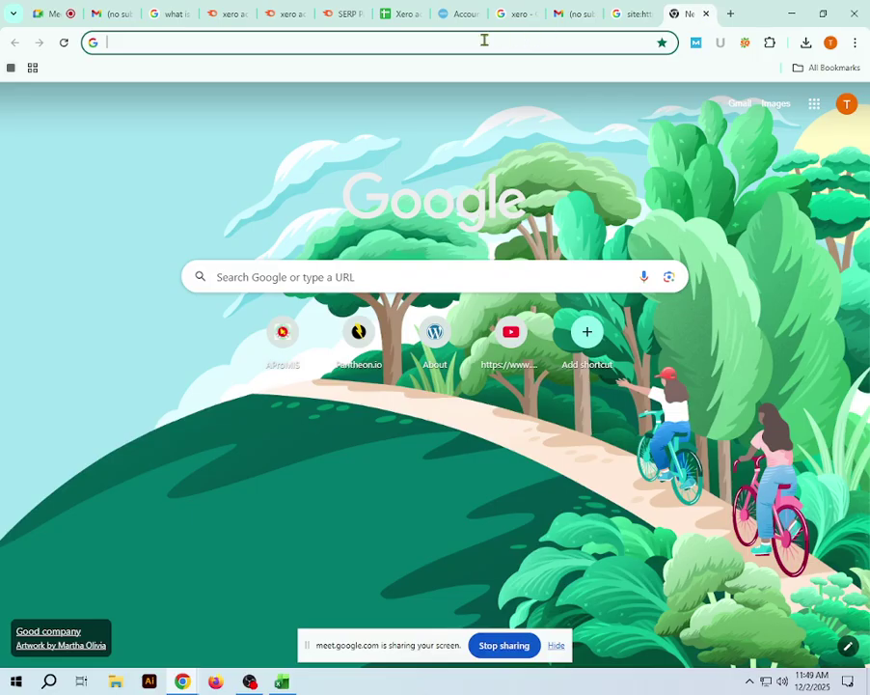
{"action": "right_click", "coordinate": [494, 38]}
{"action": "left_click", "coordinate": [569, 179]}
{"action": "left_click", "coordinate": [244, 42]}
{"action": "left_click", "coordinate": [294, 44]}
{"action": "type", "text": "//www.xero.com/"}
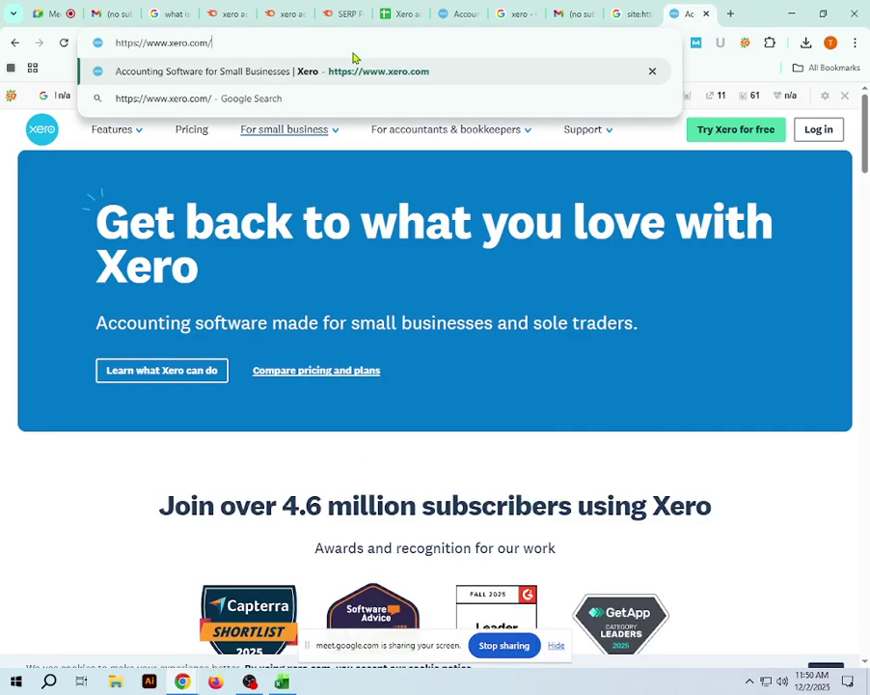
{"action": "type", "text": "si"}
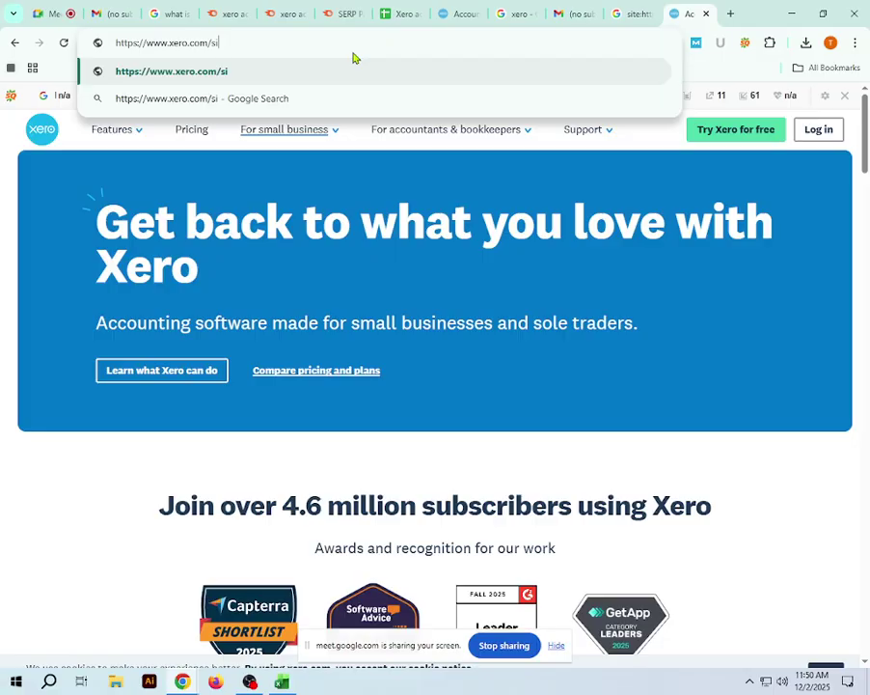
{"action": "type", "text": "temap"}
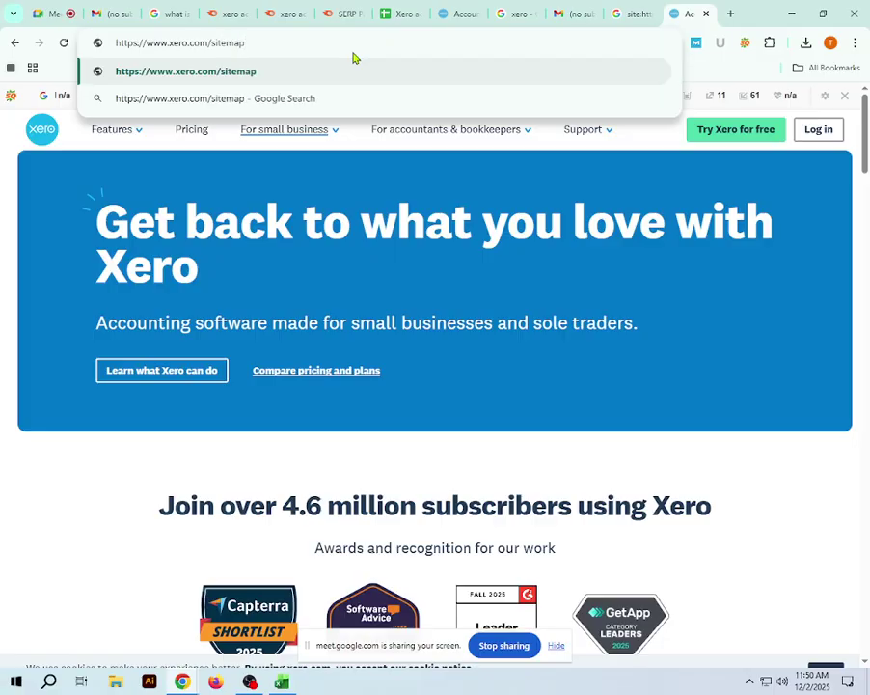
{"action": "type", "text": ".xml"}
{"action": "key", "text": "Return"}
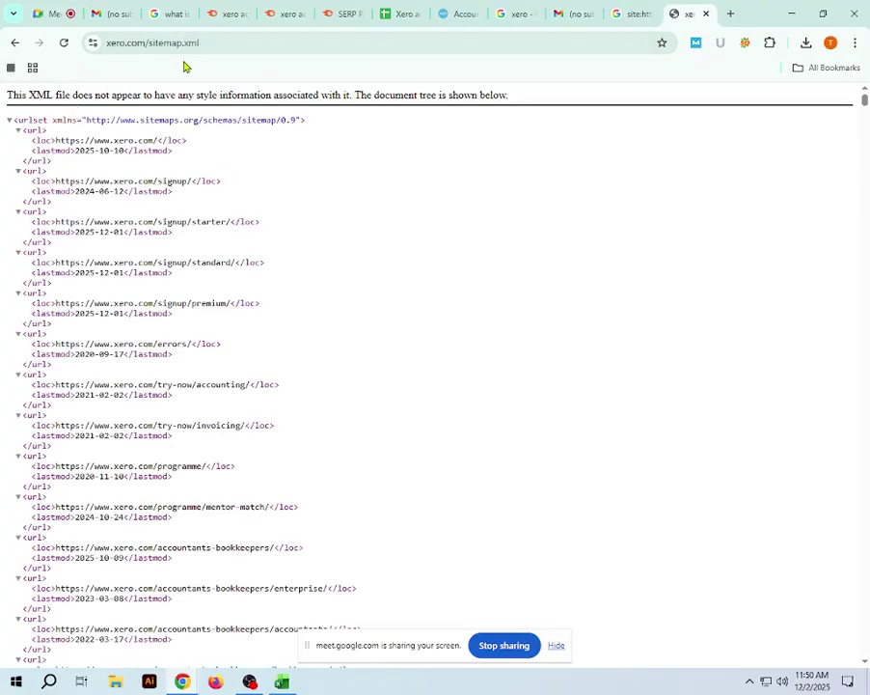
{"action": "scroll", "coordinate": [272, 199], "scroll_direction": "down", "scroll_amount": 3}
{"action": "scroll", "coordinate": [263, 449], "scroll_direction": "up", "scroll_amount": 3}
Capture a 759x748 screenshot of the XML sitemap, frame its address and listing with red rectangles, and discard it unsaved.
{"action": "key", "text": "Print"}
{"action": "left_click_drag", "start_coordinate": [1, 1], "coordinate": [516, 506]}
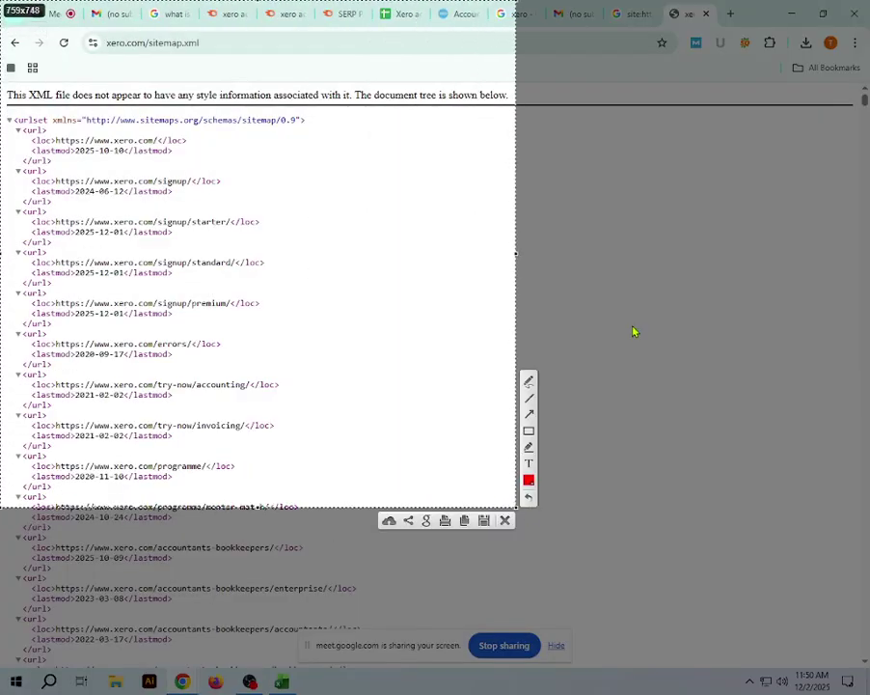
{"action": "left_click_drag", "start_coordinate": [55, 26], "coordinate": [221, 59]}
{"action": "left_click_drag", "start_coordinate": [1, 76], "coordinate": [389, 500]}
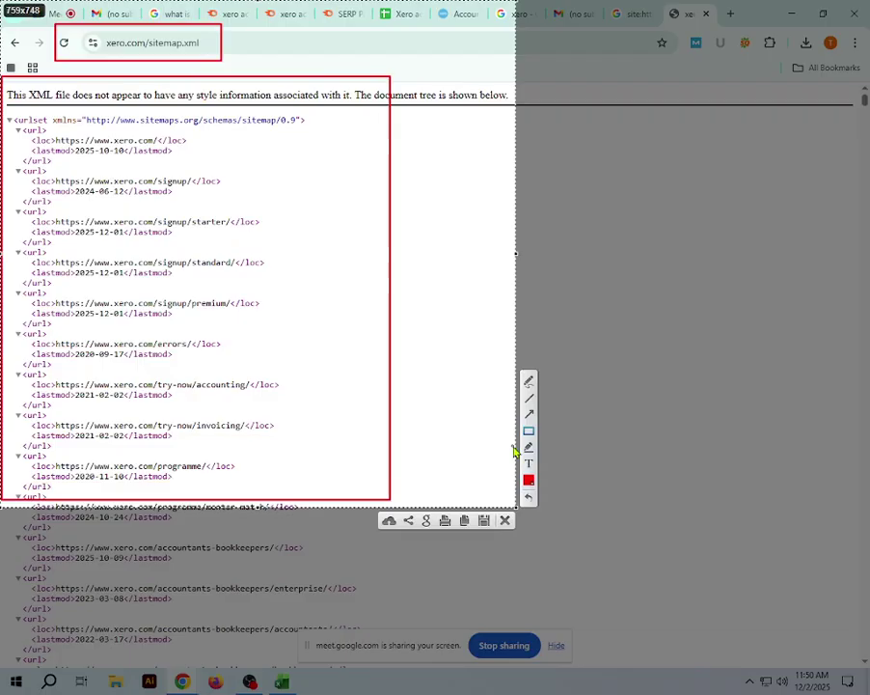
{"action": "left_click", "coordinate": [485, 520]}
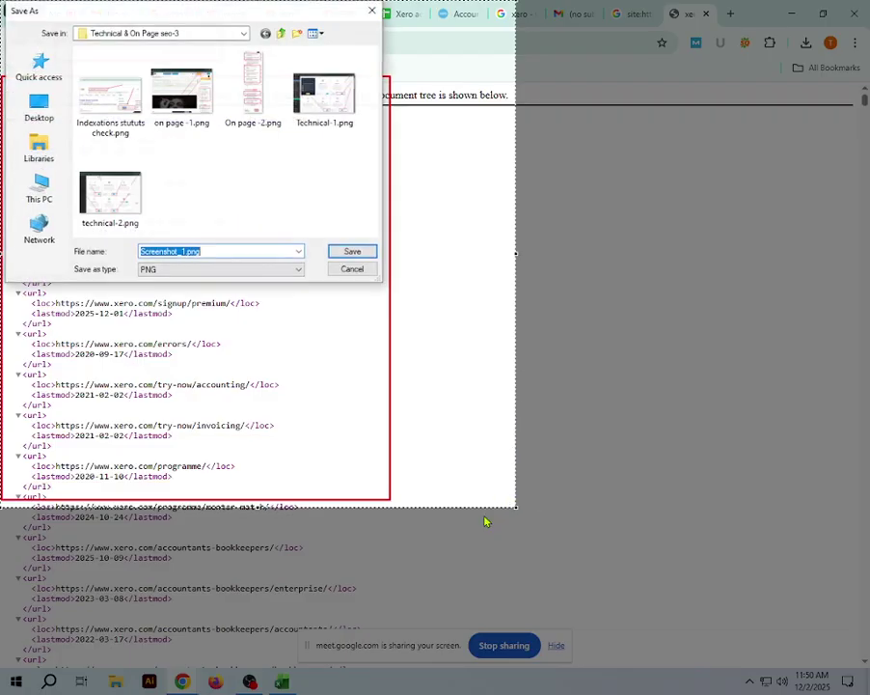
{"action": "left_click", "coordinate": [374, 11]}
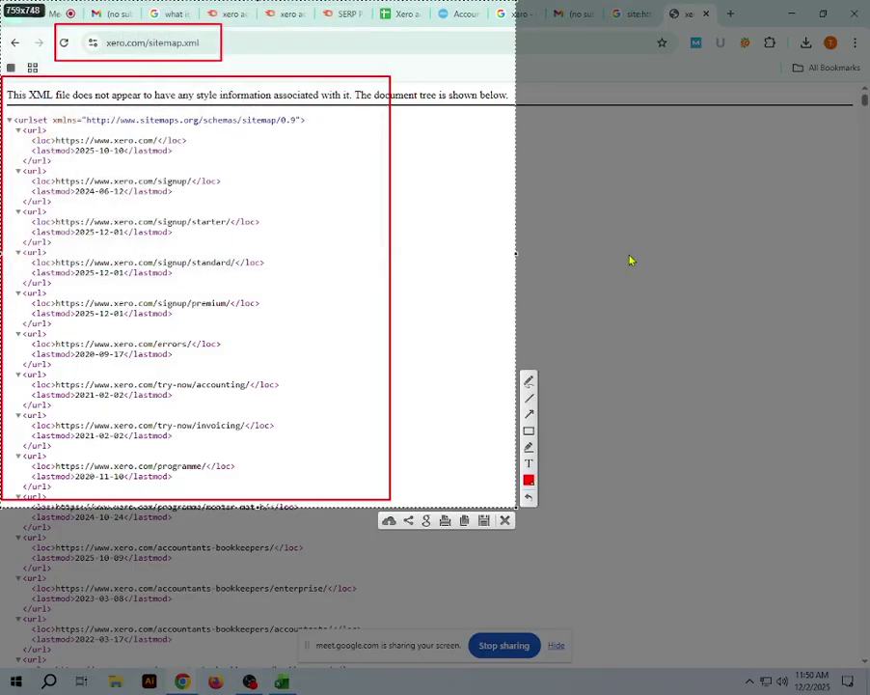
{"action": "left_click", "coordinate": [506, 520]}
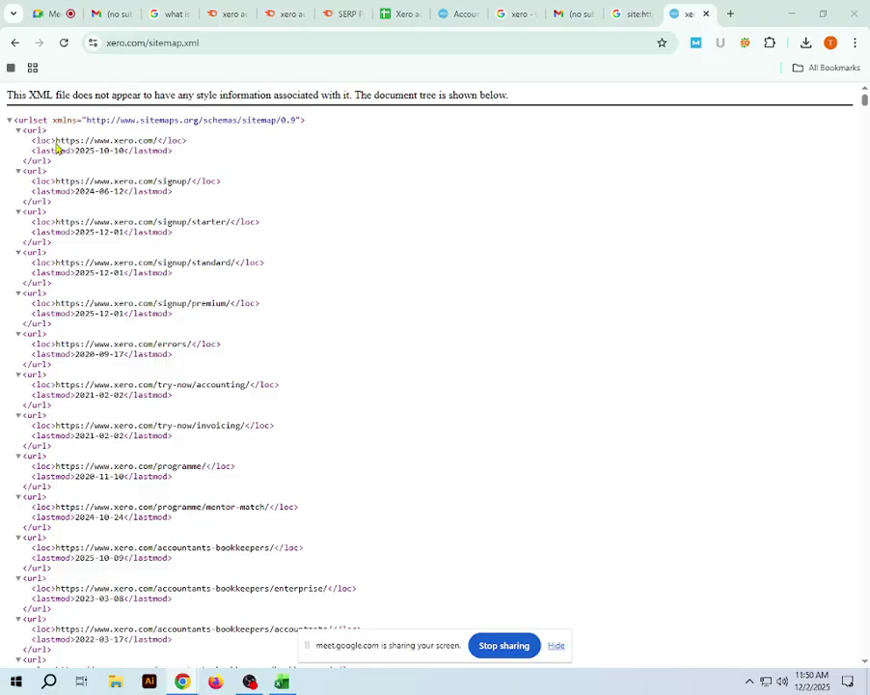
Examine the URL entries listed in Xero's XML sitemap.
{"action": "scroll", "coordinate": [161, 392], "scroll_direction": "down", "scroll_amount": 20}
{"action": "scroll", "coordinate": [188, 532], "scroll_direction": "down", "scroll_amount": 15}
{"action": "scroll", "coordinate": [800, 277], "scroll_direction": "up", "scroll_amount": 5}
{"action": "scroll", "coordinate": [800, 278], "scroll_direction": "up", "scroll_amount": 20}
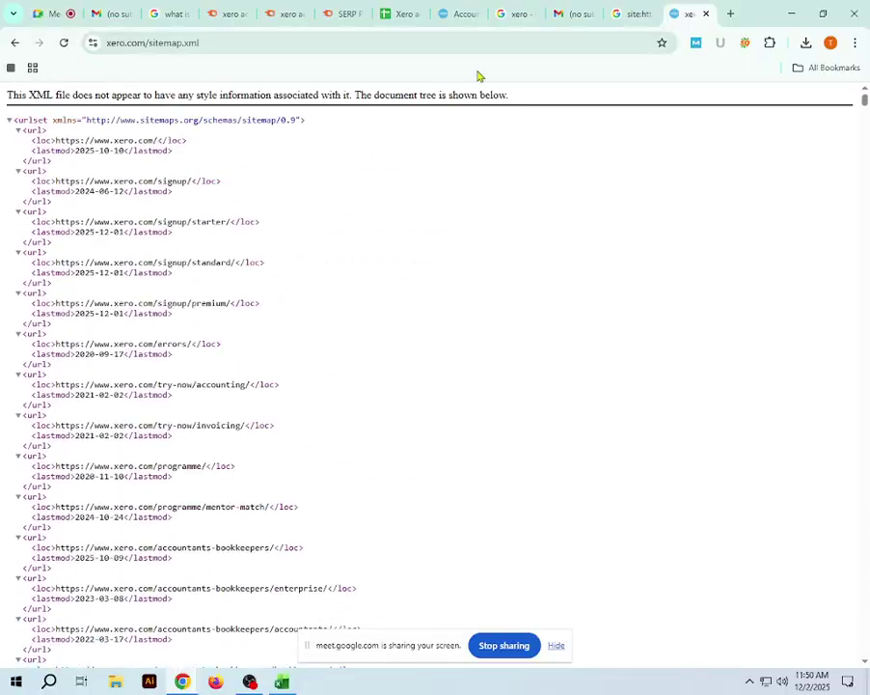
{"action": "left_click", "coordinate": [343, 14]}
{"action": "left_click", "coordinate": [672, 16]}
{"action": "left_click", "coordinate": [291, 44]}
{"action": "left_click", "coordinate": [164, 41]}
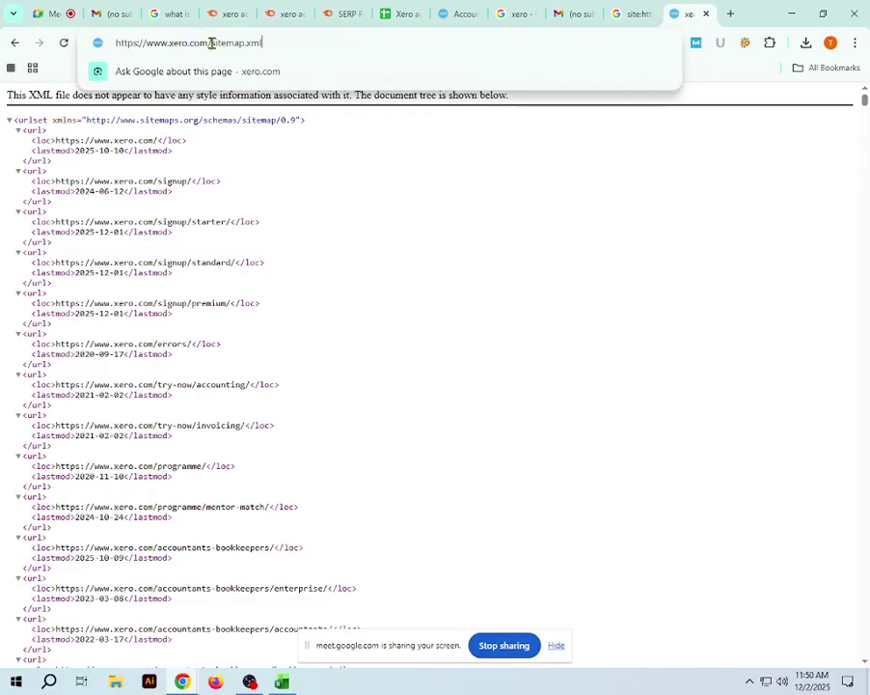
{"action": "left_click_drag", "start_coordinate": [214, 43], "coordinate": [265, 49]}
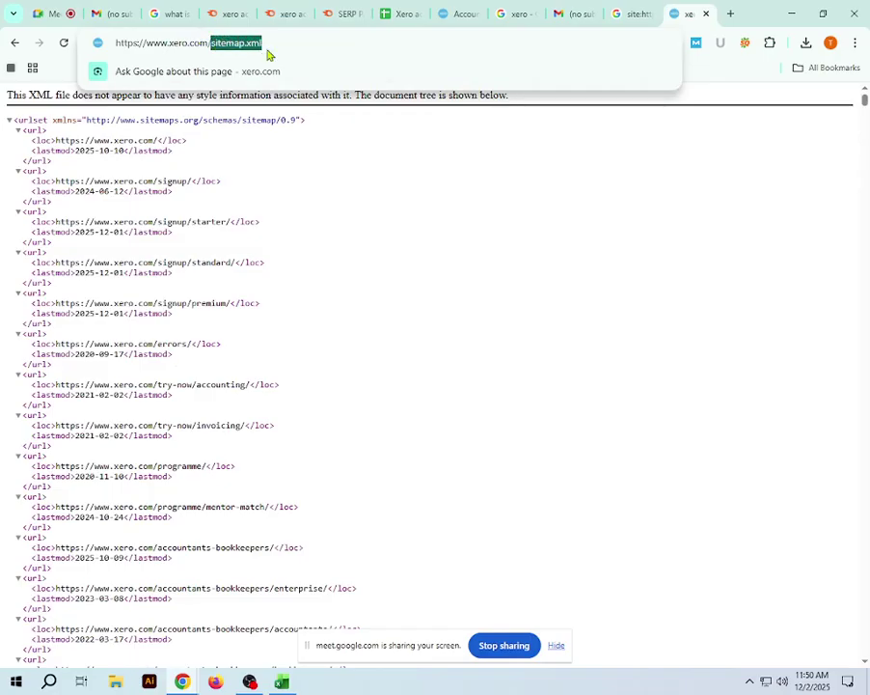
{"action": "key", "text": "BackSpace"}
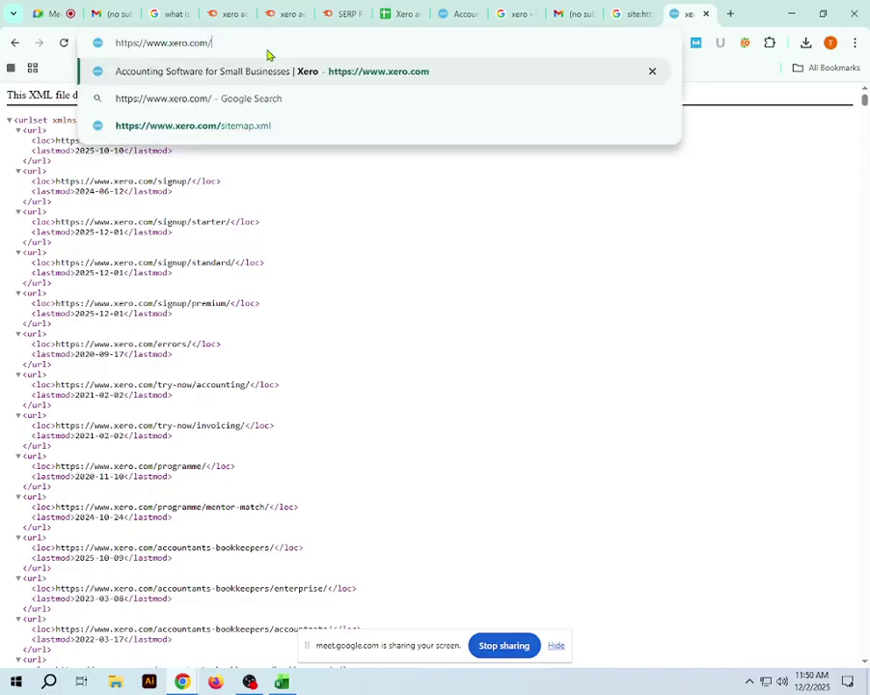
{"action": "type", "text": "robo"}
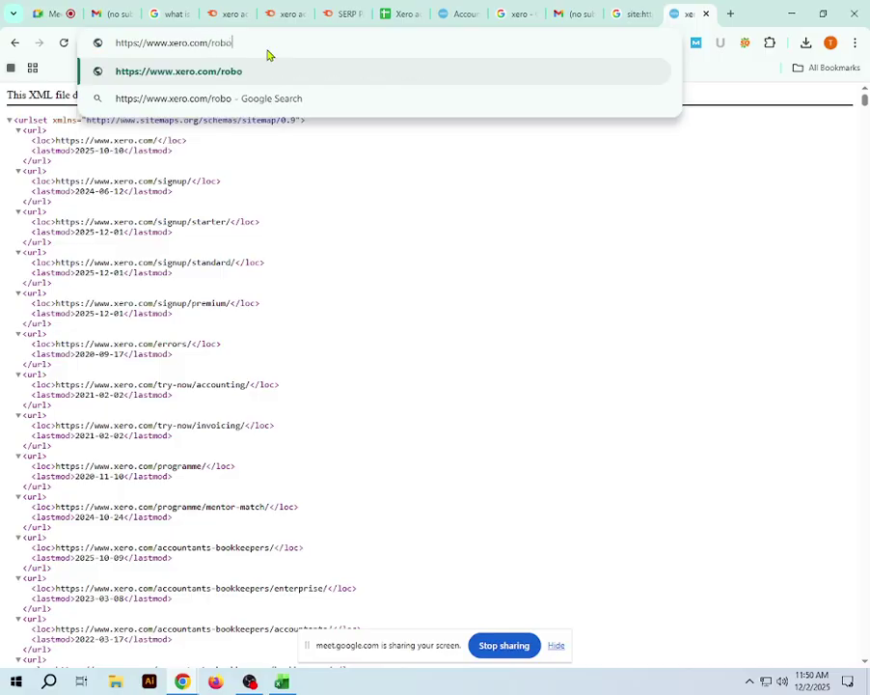
{"action": "type", "text": "ts.txt"}
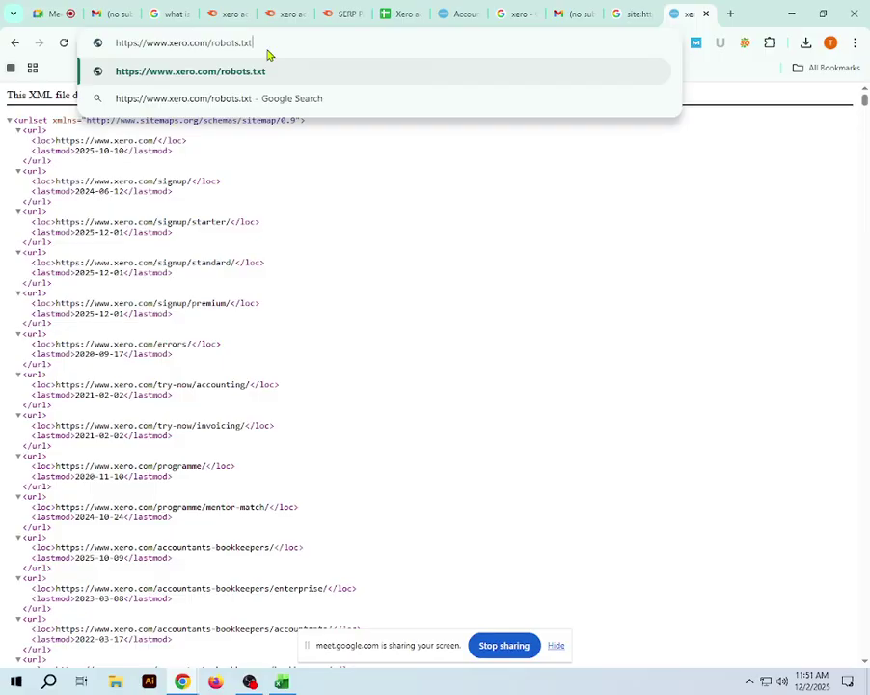
{"action": "key", "text": "Return"}
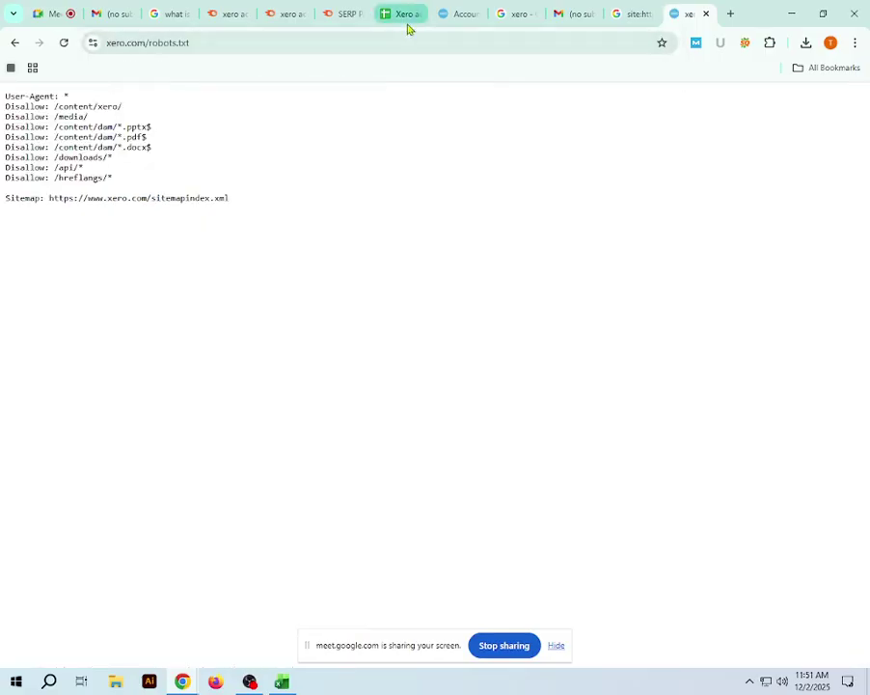
Capture a 538x403 screenshot of robots.txt, mark its address and rules with red rectangles and an arrow, and discard it unsaved.
{"action": "key", "text": "Print"}
{"action": "left_click_drag", "start_coordinate": [1, 26], "coordinate": [367, 299]}
{"action": "left_click", "coordinate": [379, 221]}
{"action": "mouse_move", "coordinate": [63, 15]}
{"action": "left_mouse_down"}
{"action": "mouse_move", "coordinate": [210, 70]}
{"action": "mouse_move", "coordinate": [229, 61]}
{"action": "left_mouse_up"}
{"action": "mouse_move", "coordinate": [6, 78]}
{"action": "left_mouse_down"}
{"action": "mouse_move", "coordinate": [90, 191]}
{"action": "mouse_move", "coordinate": [261, 232]}
{"action": "mouse_move", "coordinate": [248, 225]}
{"action": "left_mouse_up"}
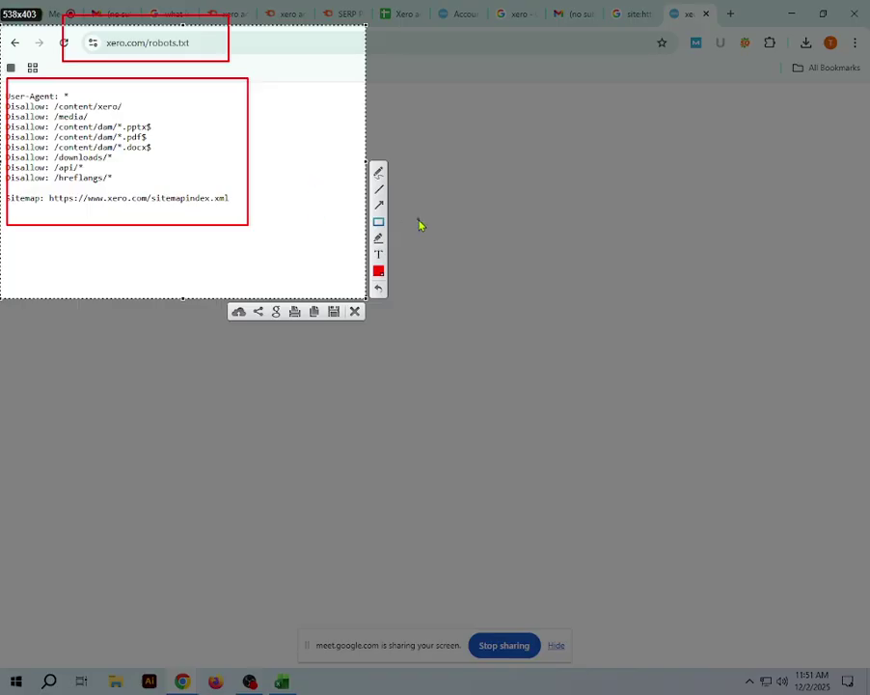
{"action": "mouse_move", "coordinate": [284, 111]}
{"action": "left_mouse_down"}
{"action": "mouse_move", "coordinate": [96, 77]}
{"action": "mouse_move", "coordinate": [281, 110]}
{"action": "mouse_move", "coordinate": [68, 96]}
{"action": "left_mouse_up"}
{"action": "left_click", "coordinate": [378, 205]}
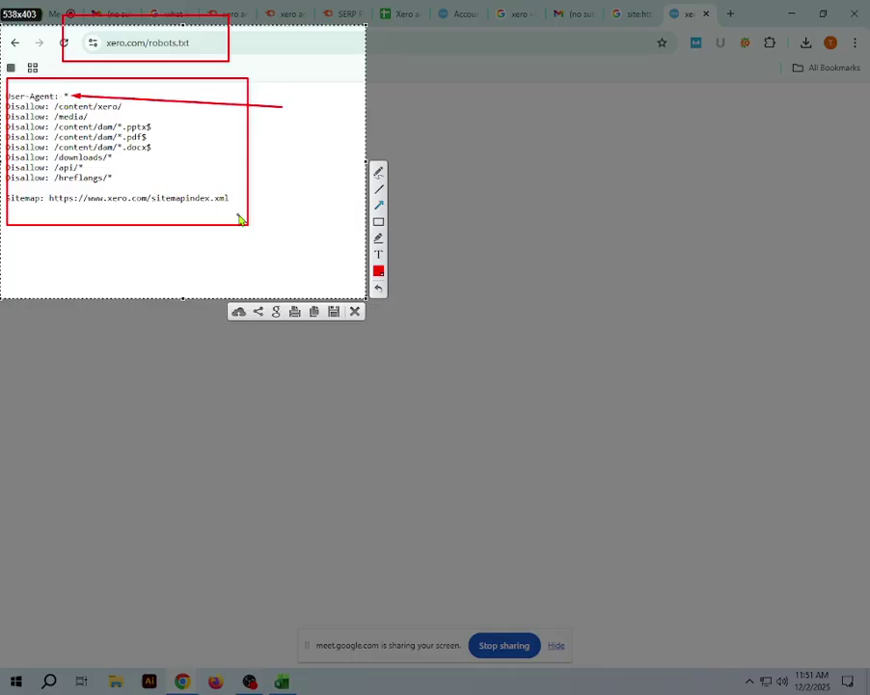
{"action": "left_click", "coordinate": [355, 314]}
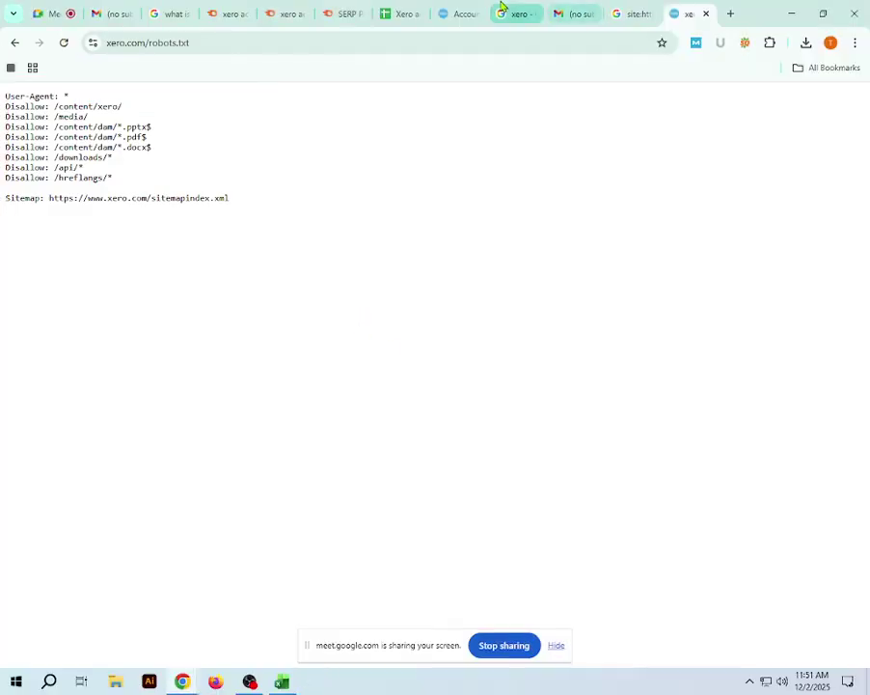
Check the Robots.txt and XML Sitemap statuses in the Excel checklist, then return to the robots.txt page in the browser.
{"action": "left_click", "coordinate": [281, 681]}
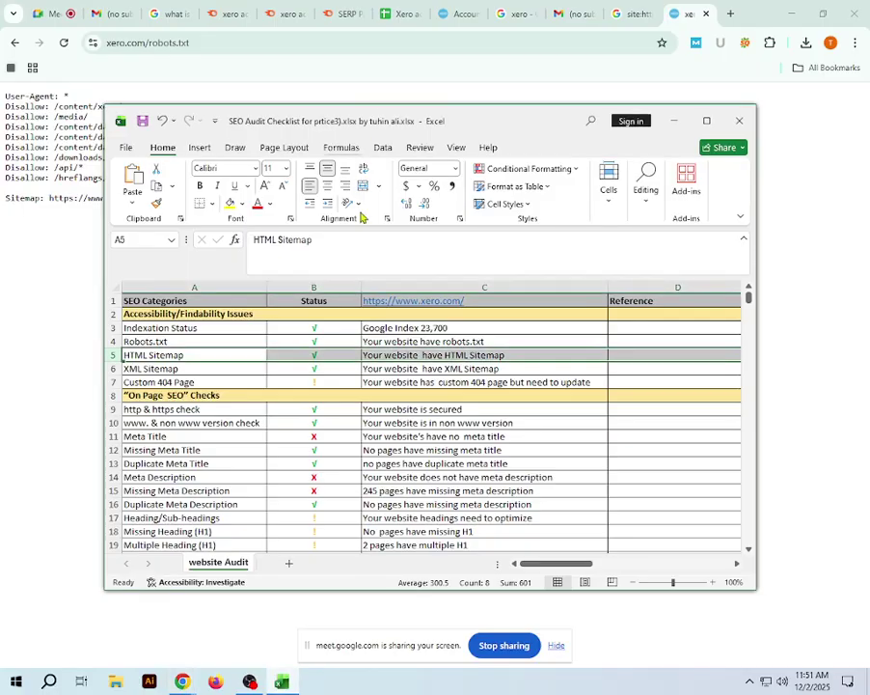
{"action": "left_click", "coordinate": [327, 344]}
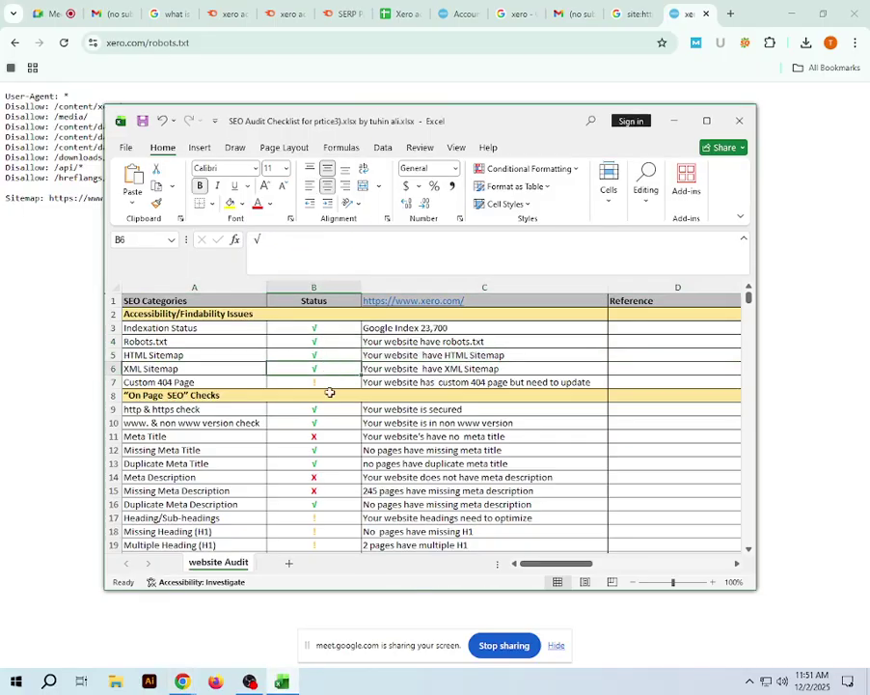
{"action": "left_click", "coordinate": [629, 13]}
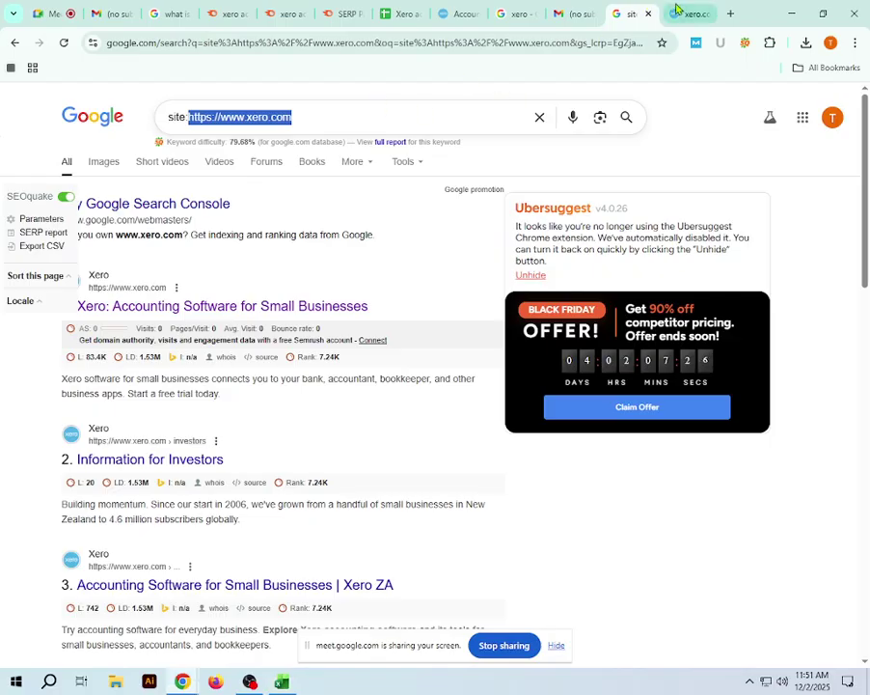
{"action": "key", "text": "ctrl+Tab"}
Remove the robots.txt path from the address and load the xero.com homepage.
{"action": "left_click_drag", "start_coordinate": [150, 42], "coordinate": [246, 54]}
{"action": "type", "text": "r"}
{"action": "key", "text": "Return"}
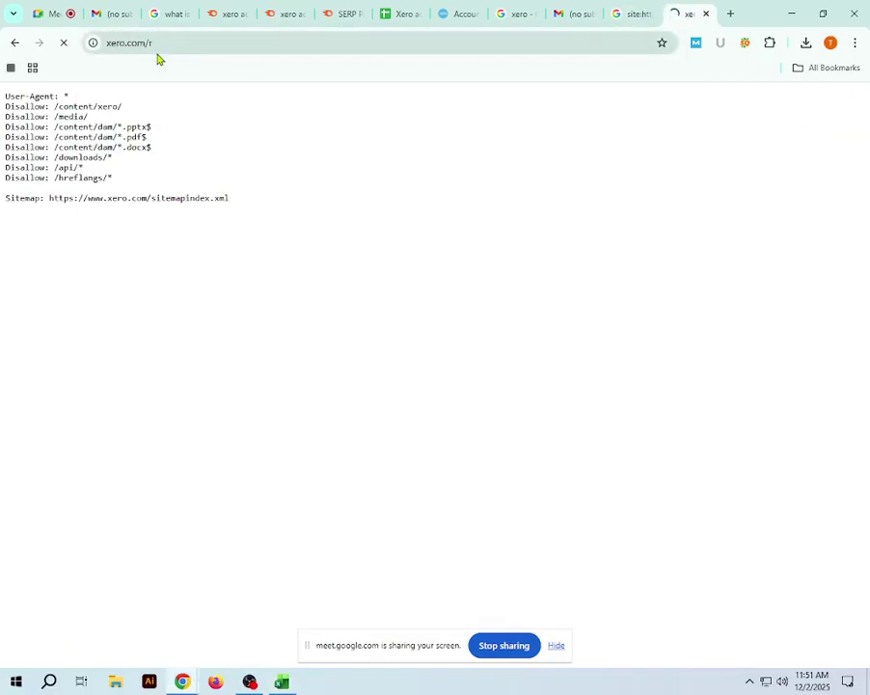
{"action": "left_click_drag", "start_coordinate": [147, 42], "coordinate": [194, 51]}
{"action": "key", "text": "BackSpace"}
{"action": "key", "text": "Return"}
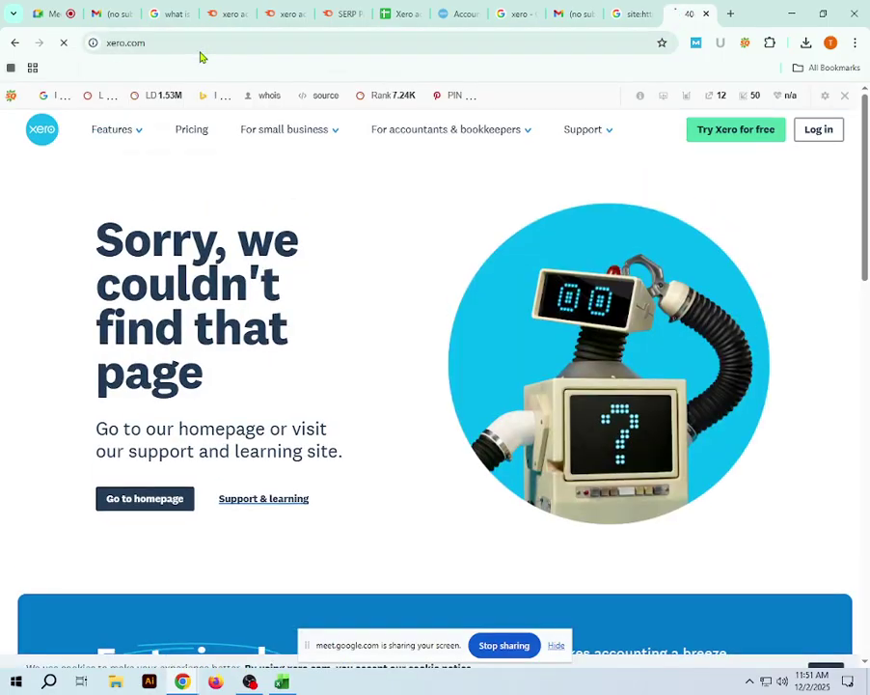
{"action": "left_click", "coordinate": [209, 48]}
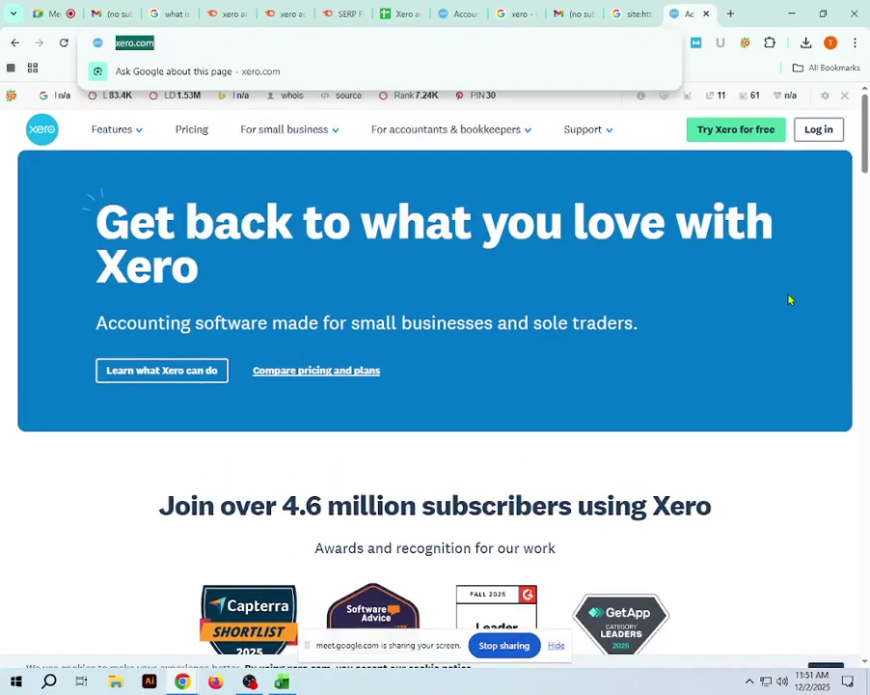
{"action": "left_click", "coordinate": [802, 238]}
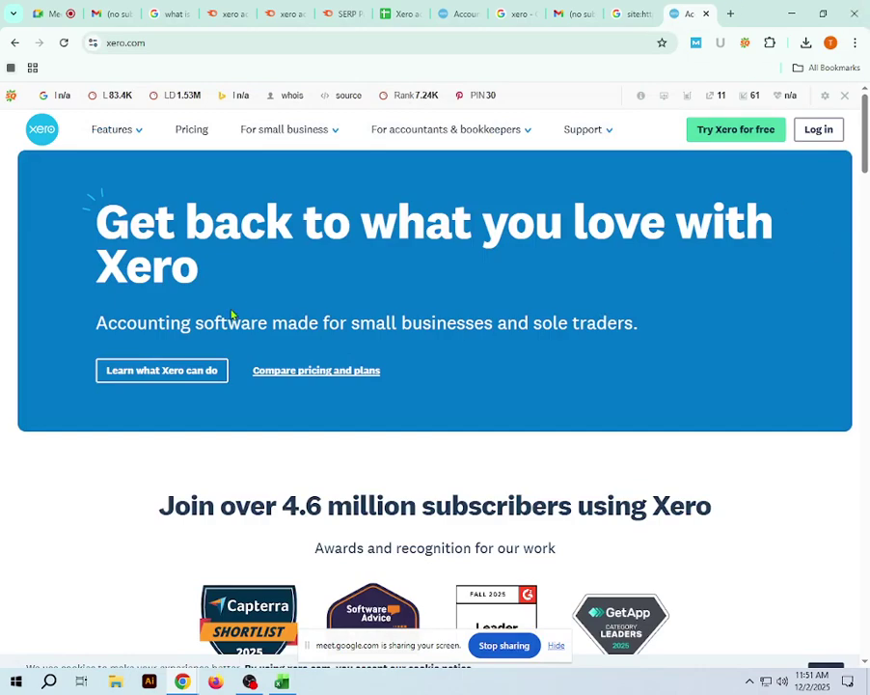
{"action": "scroll", "coordinate": [606, 242], "scroll_direction": "down", "scroll_amount": 1}
{"action": "scroll", "coordinate": [497, 309], "scroll_direction": "down", "scroll_amount": 1}
{"action": "scroll", "coordinate": [472, 382], "scroll_direction": "up", "scroll_amount": 2}
{"action": "left_click", "coordinate": [334, 44]}
{"action": "left_click", "coordinate": [345, 46]}
{"action": "type", "text": "/"}
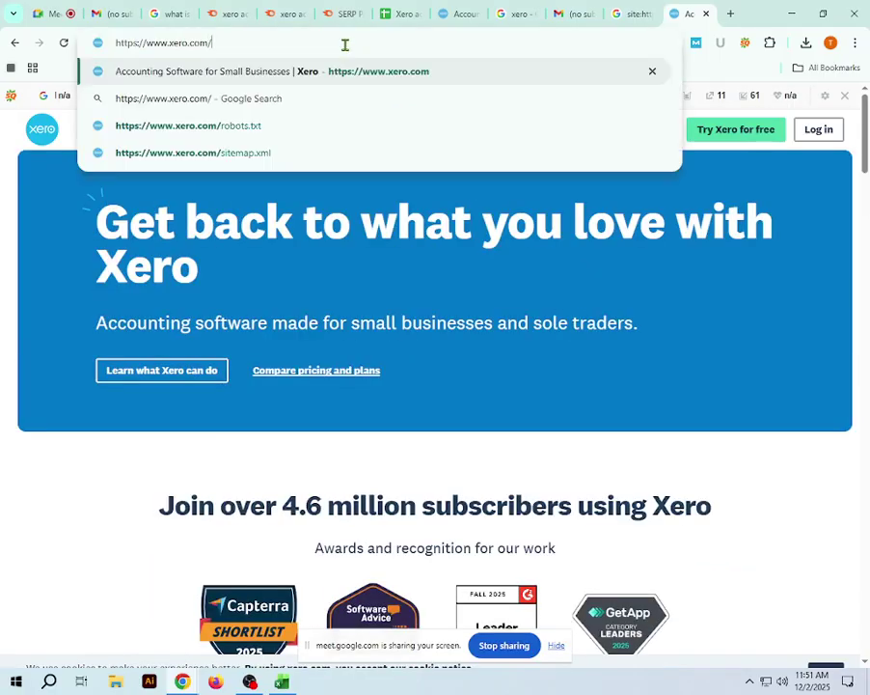
{"action": "type", "text": "bvhbhvdhvhhfvv"}
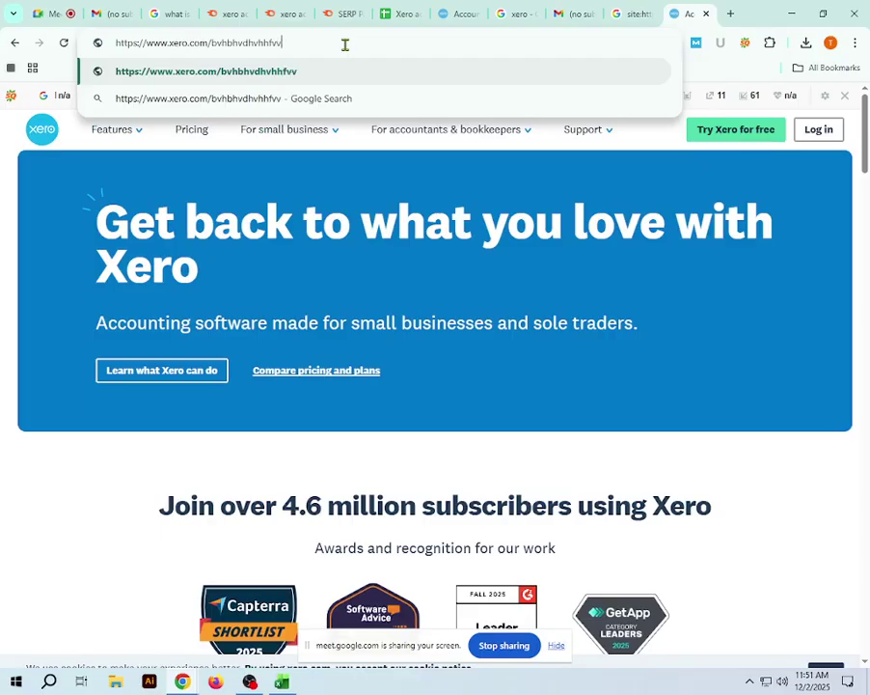
{"action": "key", "text": "Return"}
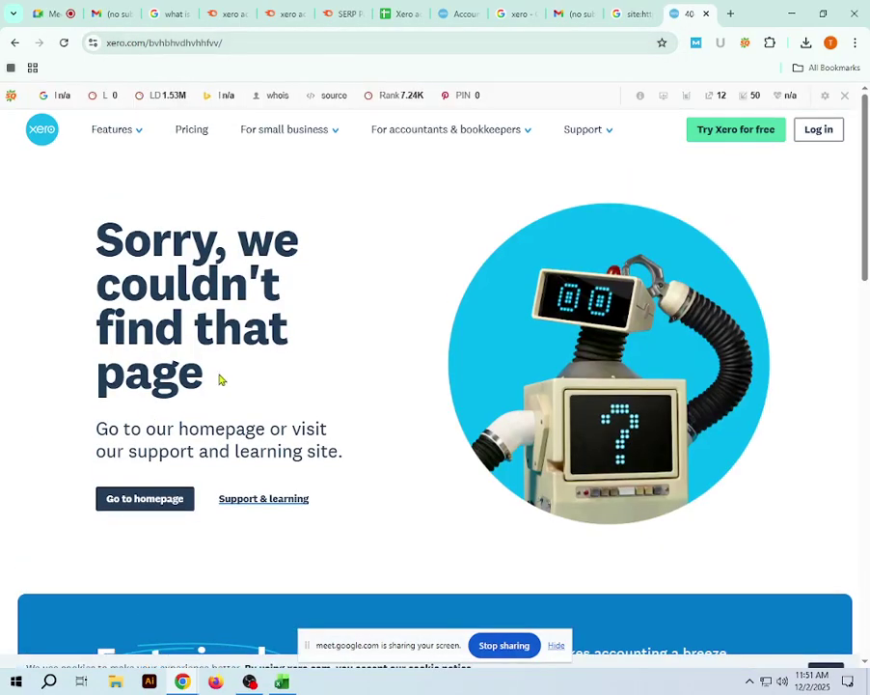
{"action": "scroll", "coordinate": [220, 379], "scroll_direction": "down", "scroll_amount": 10}
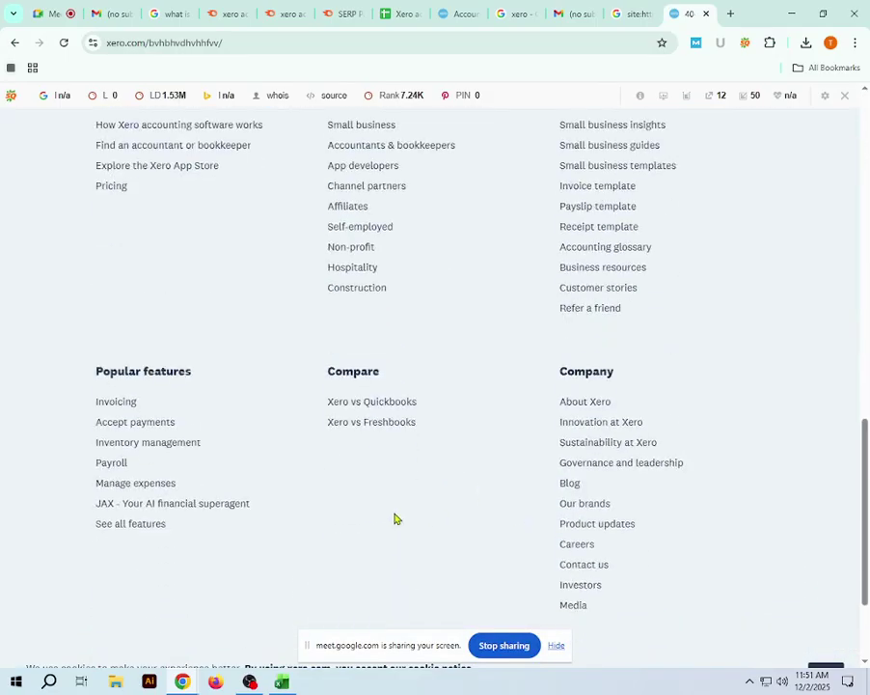
Examine the custom 404 page from its error message and homepage link through the feature section to the footer links.
{"action": "scroll", "coordinate": [432, 519], "scroll_direction": "up", "scroll_amount": 10}
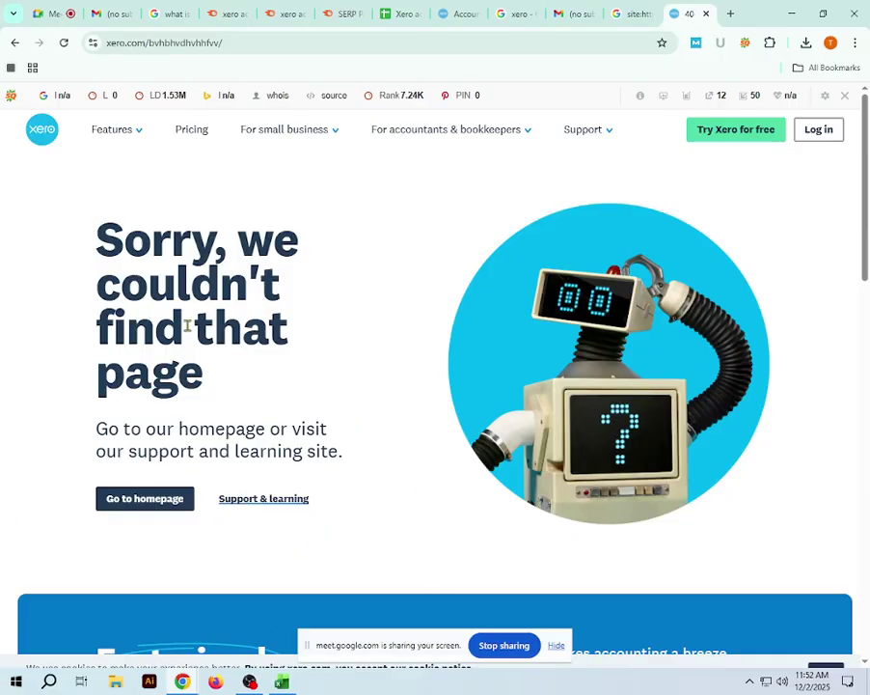
{"action": "scroll", "coordinate": [300, 288], "scroll_direction": "down", "scroll_amount": 3}
{"action": "scroll", "coordinate": [214, 194], "scroll_direction": "up", "scroll_amount": 3}
{"action": "scroll", "coordinate": [314, 328], "scroll_direction": "down", "scroll_amount": 8}
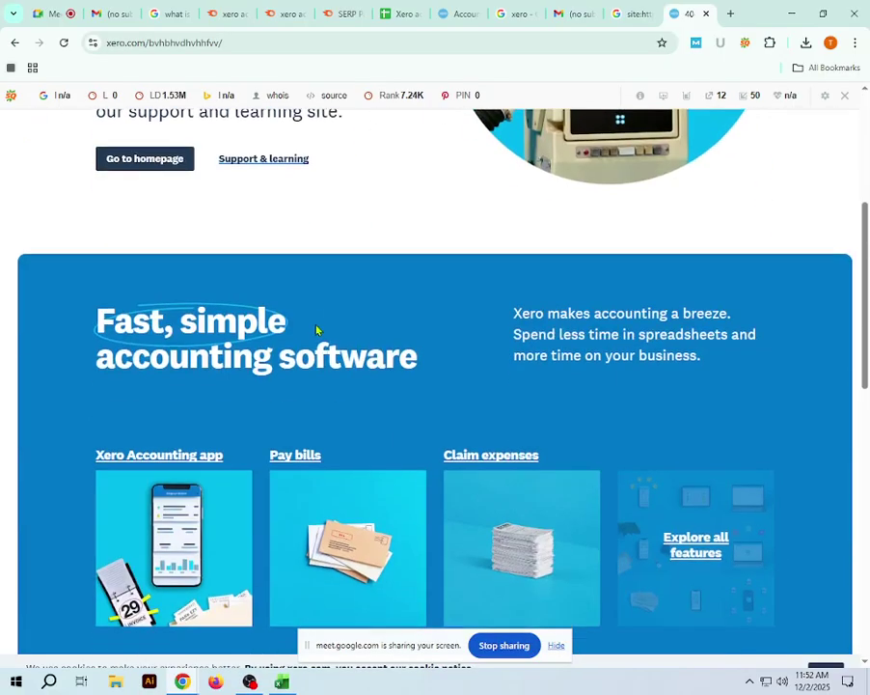
{"action": "left_click_drag", "start_coordinate": [34, 307], "coordinate": [797, 527]}
{"action": "scroll", "coordinate": [715, 535], "scroll_direction": "down", "scroll_amount": 2}
{"action": "scroll", "coordinate": [797, 527], "scroll_direction": "down", "scroll_amount": 2}
{"action": "left_click", "coordinate": [847, 438]}
{"action": "scroll", "coordinate": [730, 444], "scroll_direction": "up", "scroll_amount": 15}
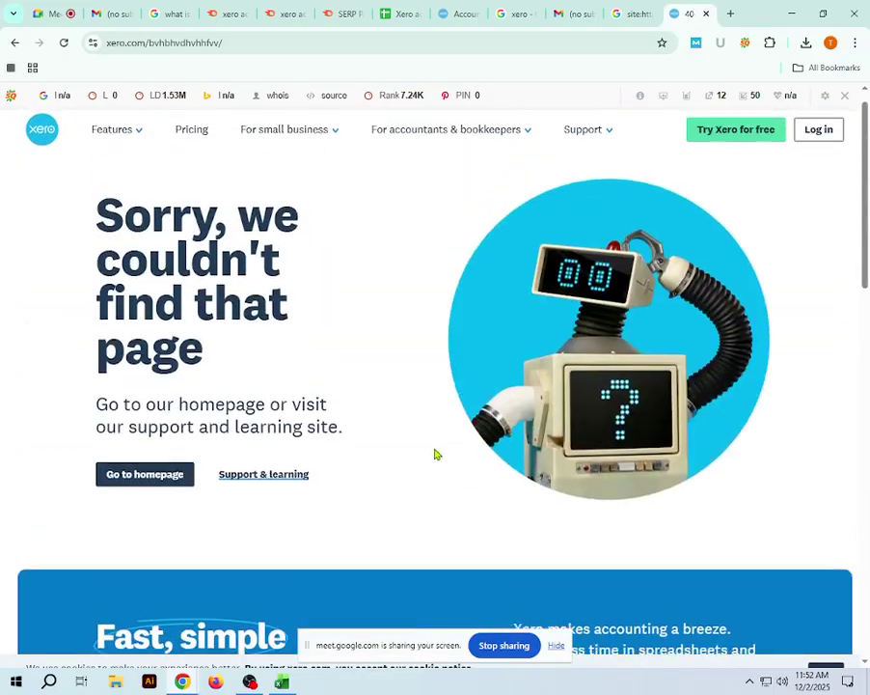
{"action": "scroll", "coordinate": [466, 365], "scroll_direction": "down", "scroll_amount": 3}
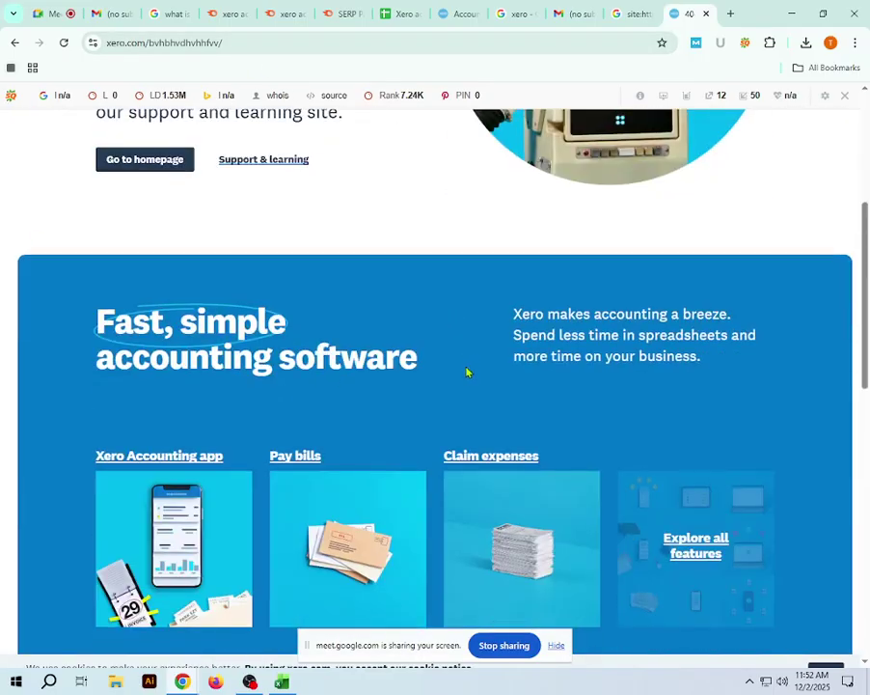
{"action": "scroll", "coordinate": [466, 365], "scroll_direction": "down", "scroll_amount": 7}
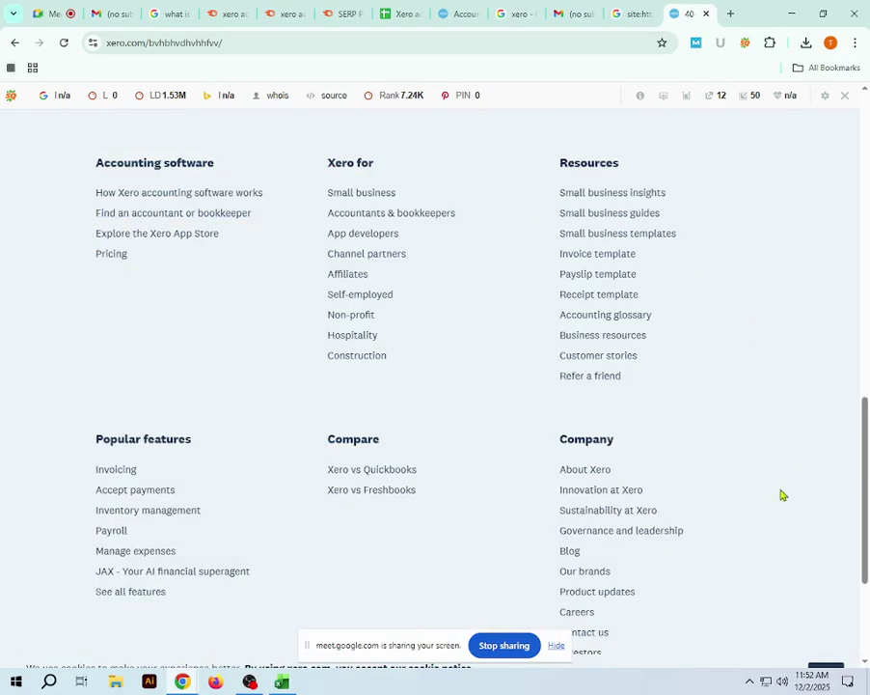
{"action": "scroll", "coordinate": [794, 473], "scroll_direction": "down", "scroll_amount": 3}
{"action": "scroll", "coordinate": [382, 517], "scroll_direction": "up", "scroll_amount": 7}
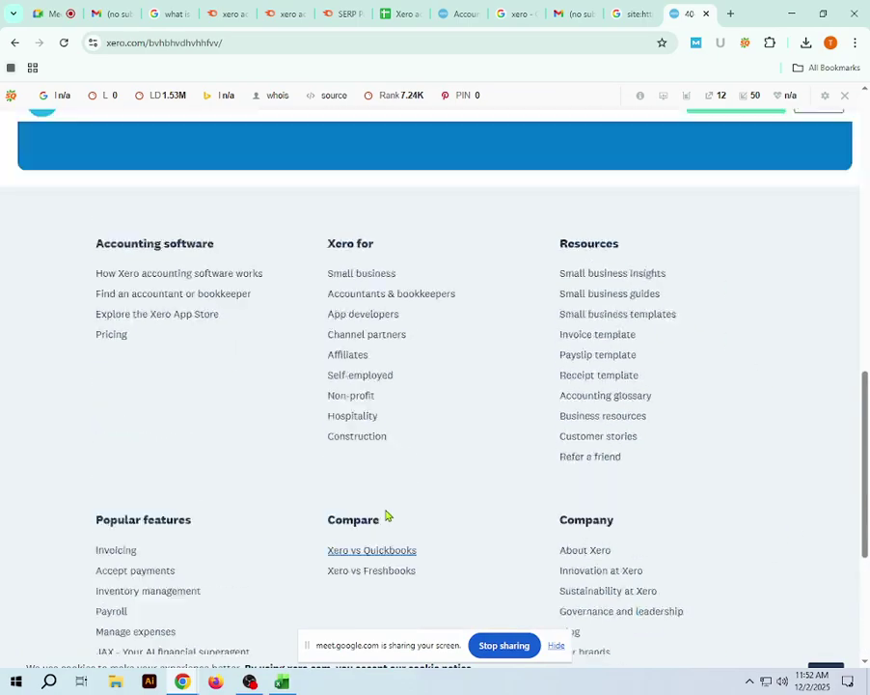
Copy the √ status from XML Sitemap to Custom 404 Page in the Excel checklist and review that row's comment.
{"action": "left_click", "coordinate": [282, 682]}
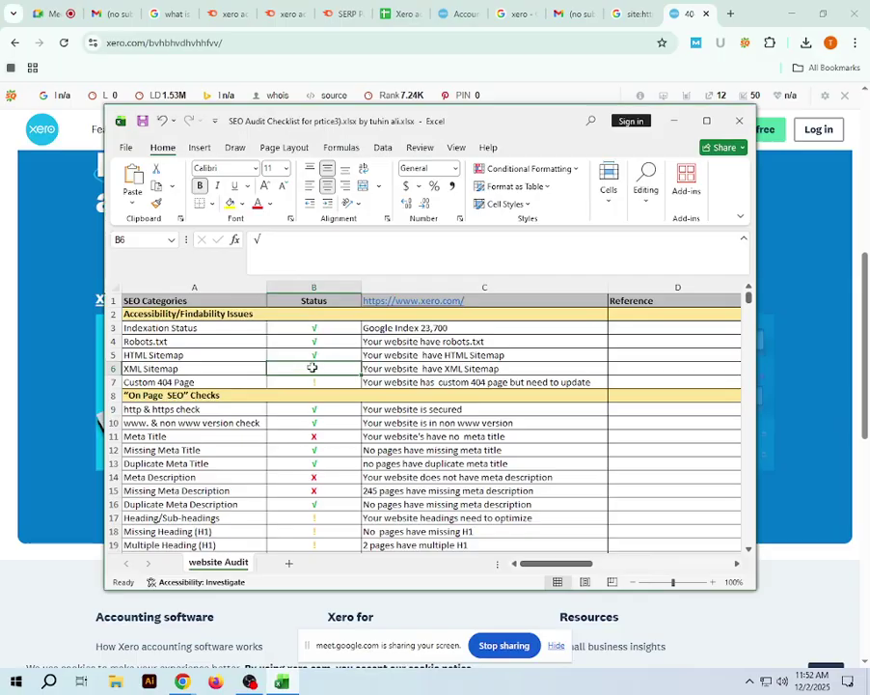
{"action": "right_click", "coordinate": [312, 368]}
{"action": "left_click", "coordinate": [363, 309]}
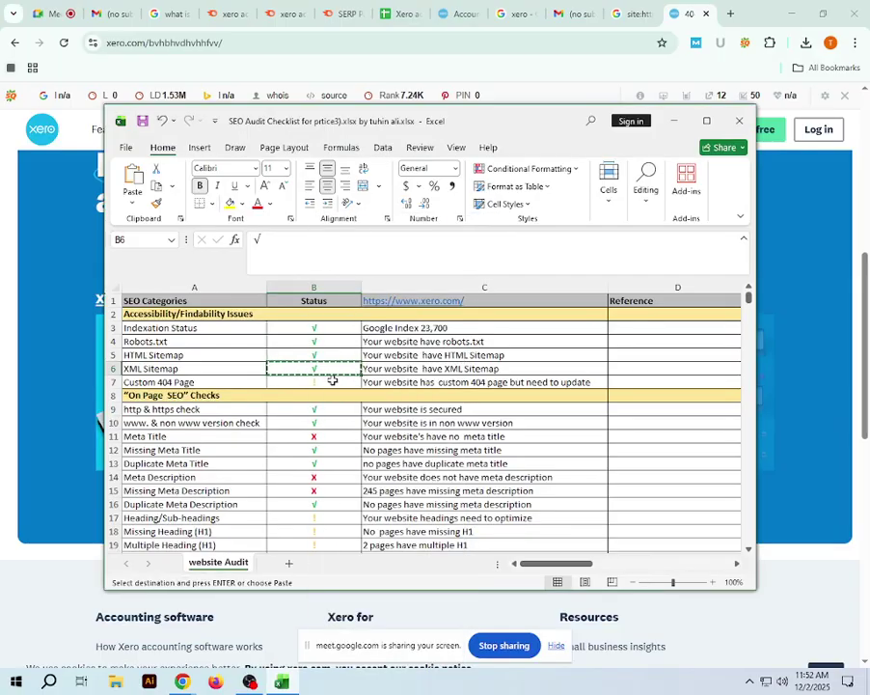
{"action": "right_click", "coordinate": [332, 382]}
{"action": "left_click", "coordinate": [357, 349]}
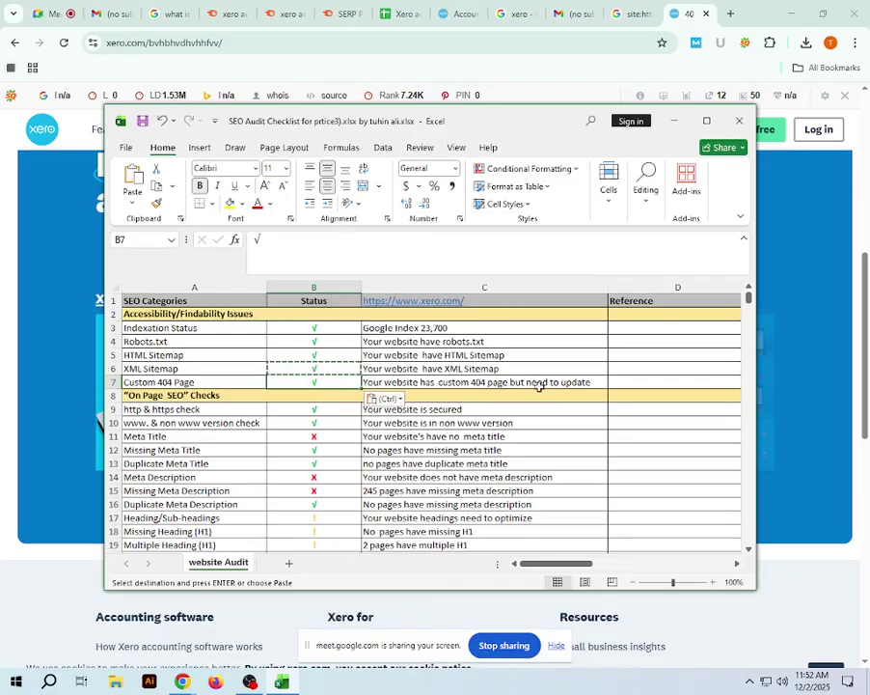
{"action": "left_click", "coordinate": [595, 384]}
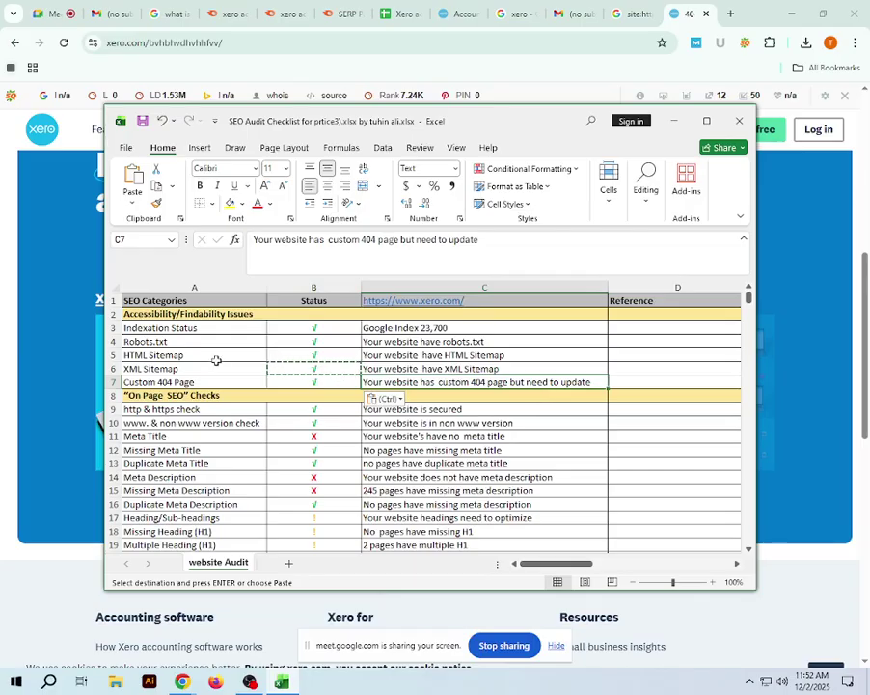
{"action": "left_click", "coordinate": [214, 356]}
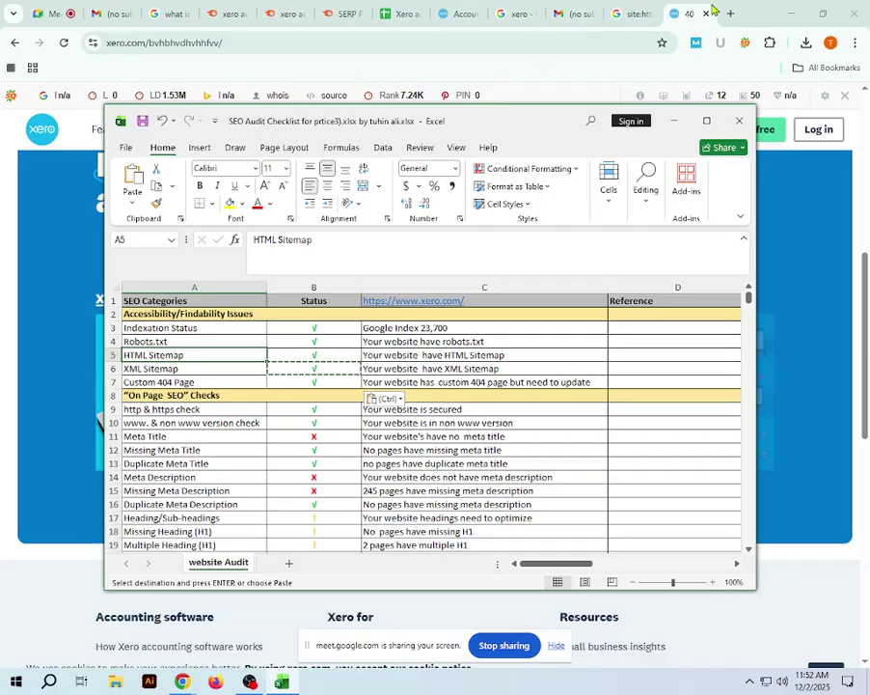
Return to the browser, remove the nonexistent path from the address and load the xero.com homepage.
{"action": "left_click", "coordinate": [674, 120]}
{"action": "left_click", "coordinate": [561, 46]}
{"action": "left_click", "coordinate": [355, 42]}
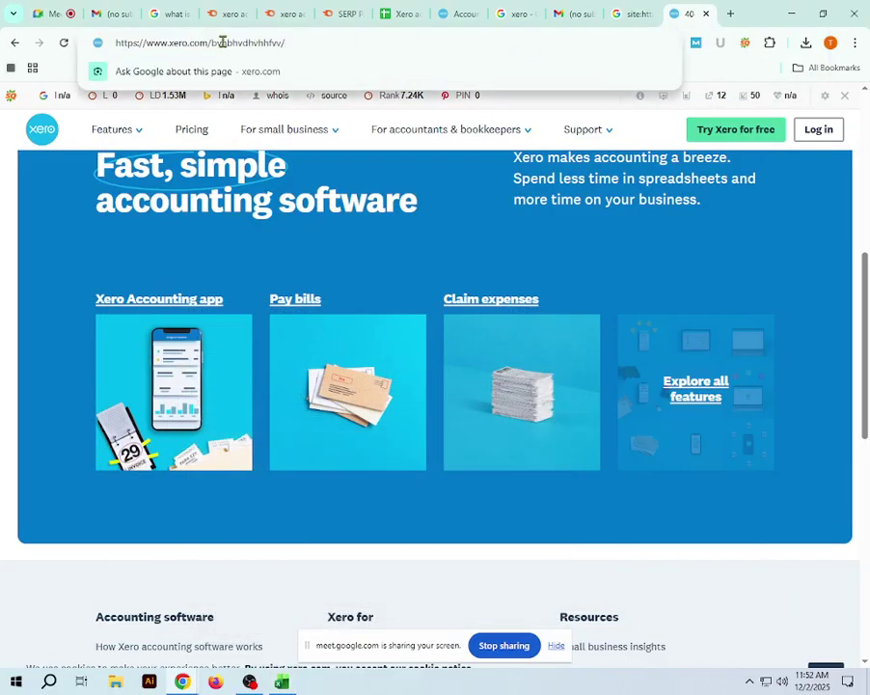
{"action": "left_click_drag", "start_coordinate": [210, 41], "coordinate": [482, 75]}
{"action": "key", "text": "BackSpace"}
{"action": "key", "text": "Return"}
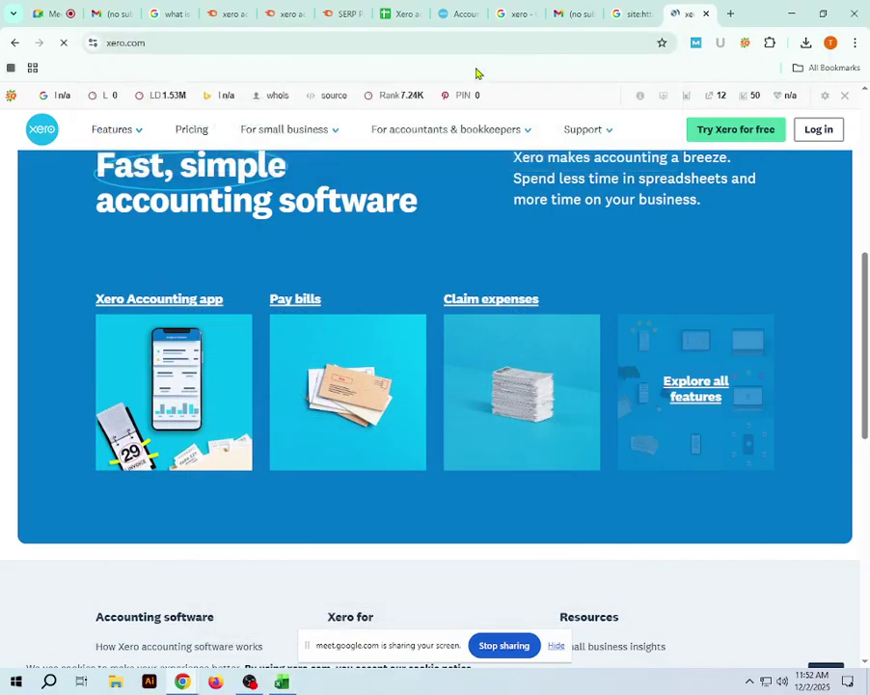
{"action": "left_click", "coordinate": [578, 41]}
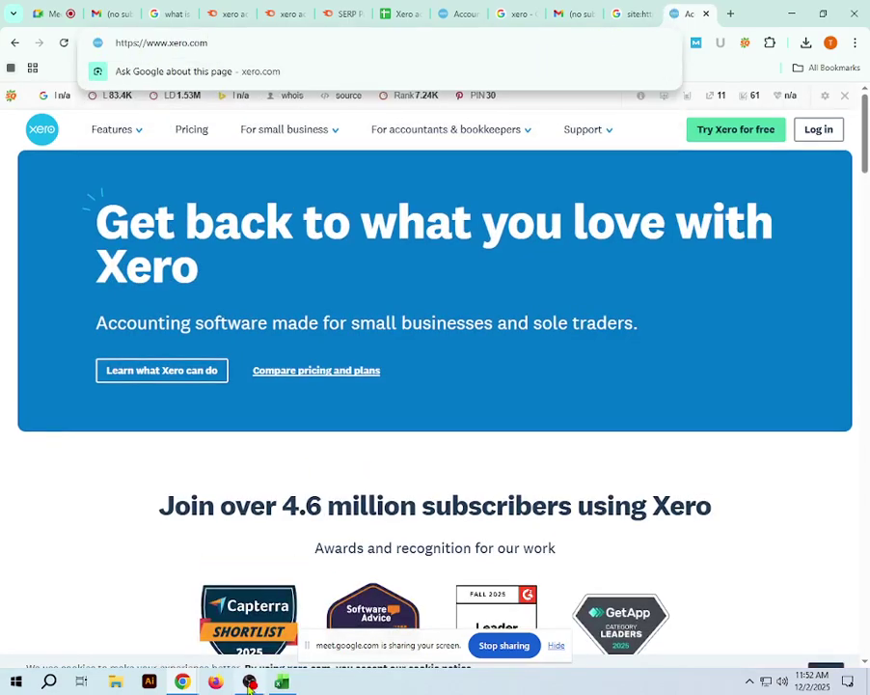
{"action": "key", "text": "alt+Tab"}
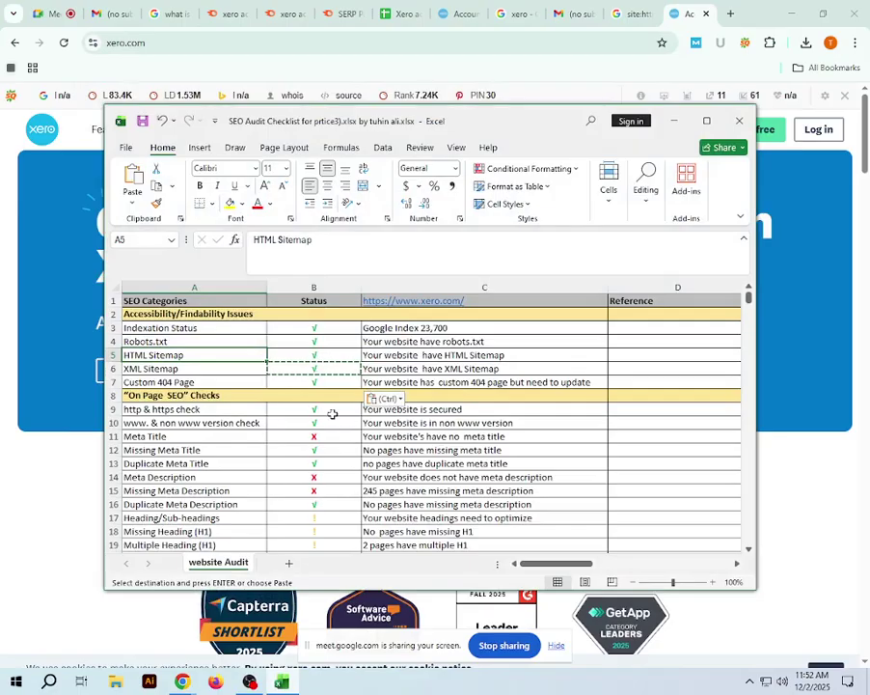
{"action": "left_click", "coordinate": [320, 423]}
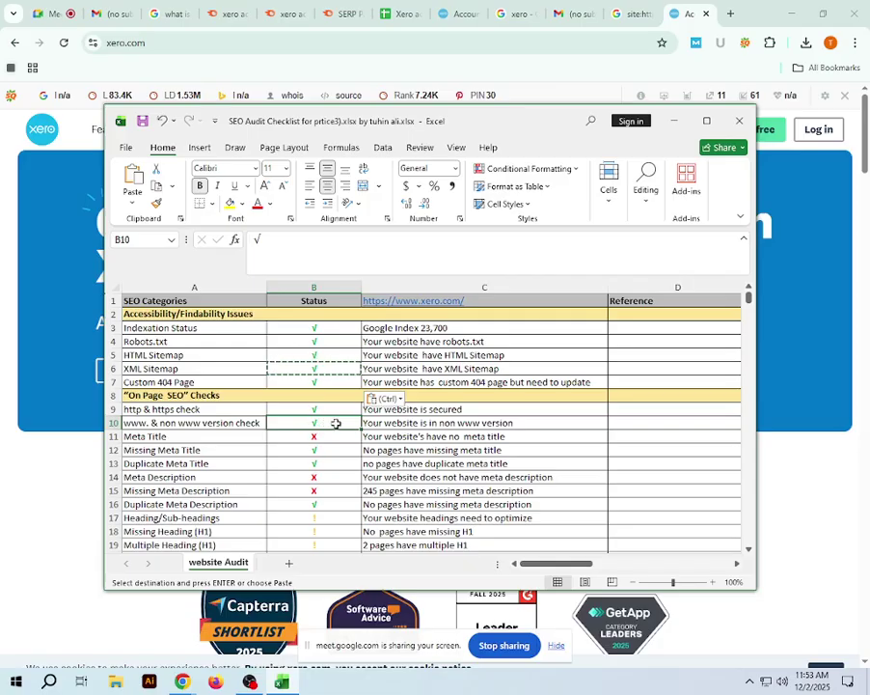
{"action": "left_click", "coordinate": [494, 423]}
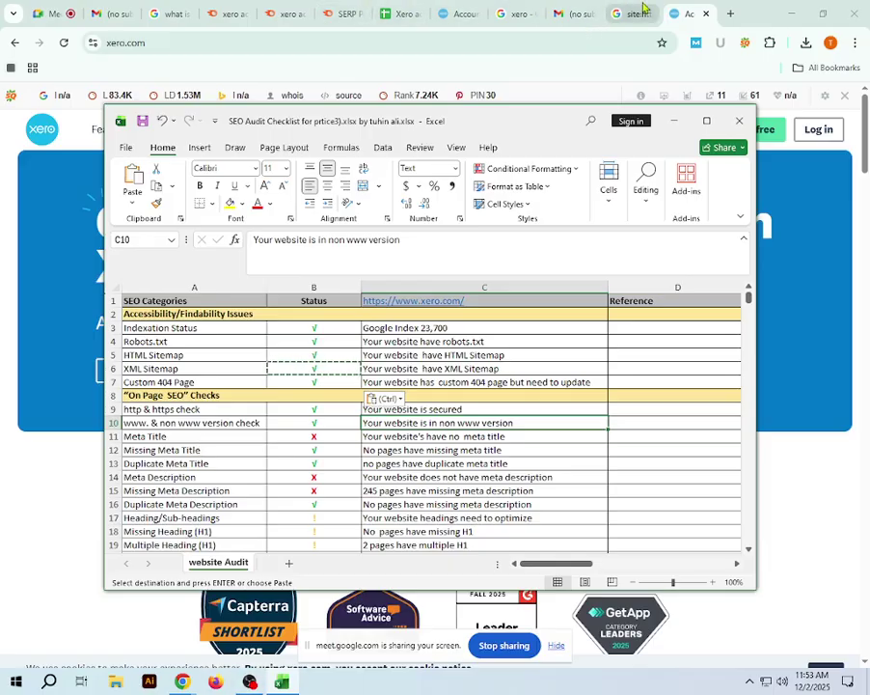
Open the SEOquake report for the xero.com homepage, read its title and meta description, and show the Diagnosis audit.
{"action": "left_click", "coordinate": [678, 6]}
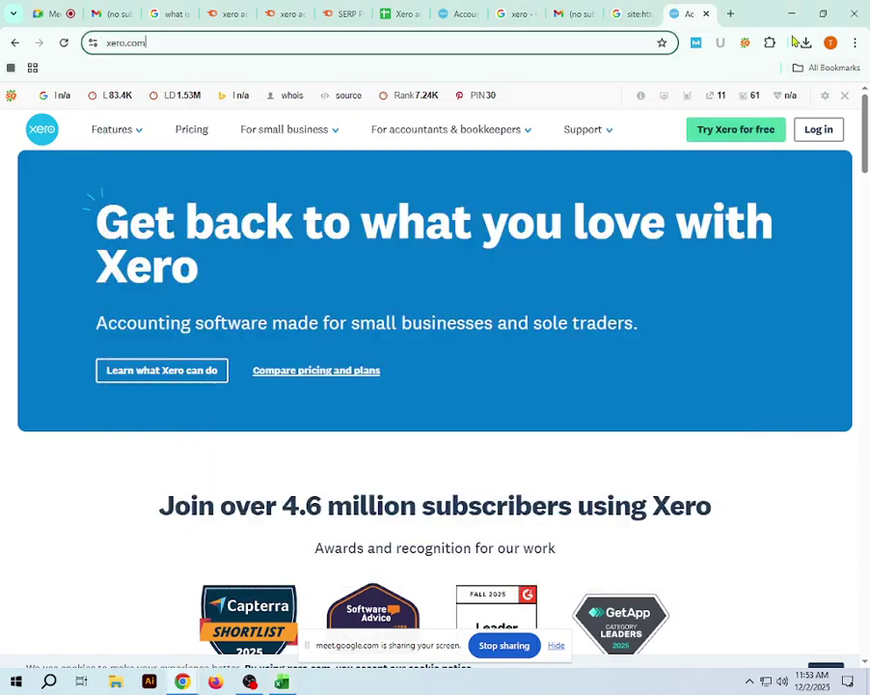
{"action": "left_click", "coordinate": [745, 42]}
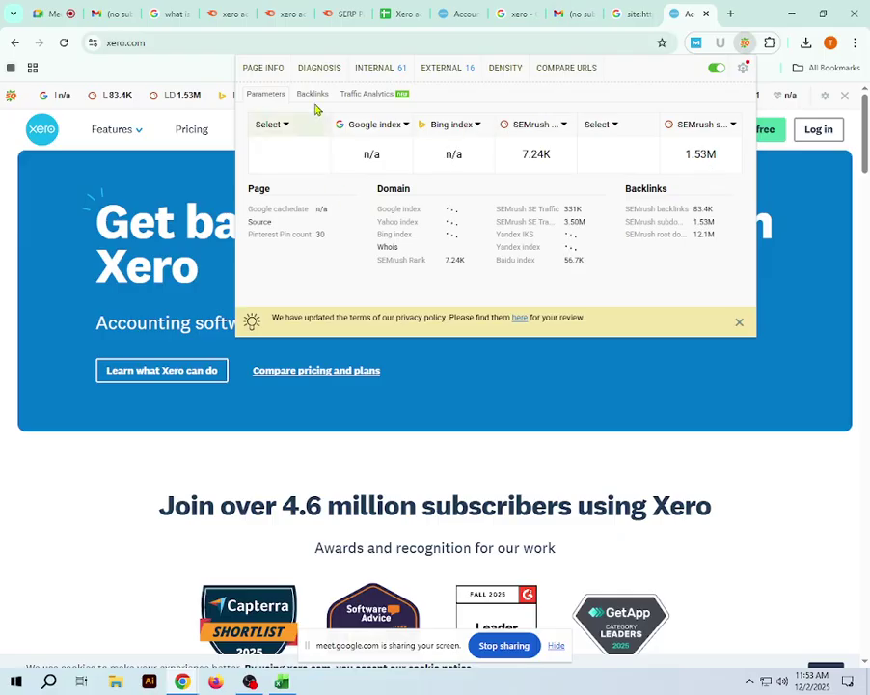
{"action": "left_click", "coordinate": [270, 72]}
{"action": "left_click_drag", "start_coordinate": [225, 325], "coordinate": [339, 349]}
{"action": "left_click", "coordinate": [233, 340]}
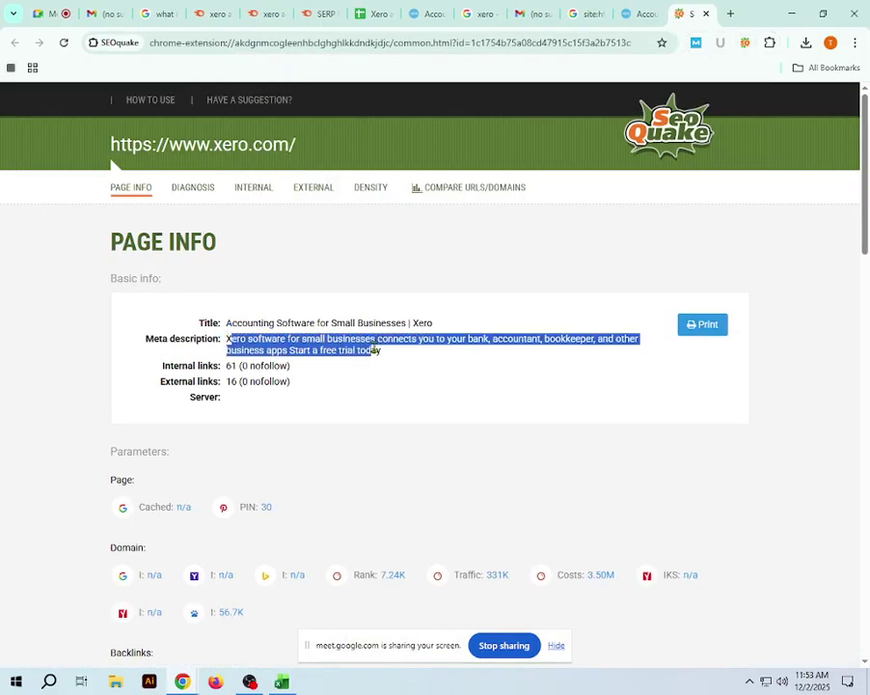
{"action": "left_click", "coordinate": [193, 184]}
{"action": "left_click", "coordinate": [193, 188]}
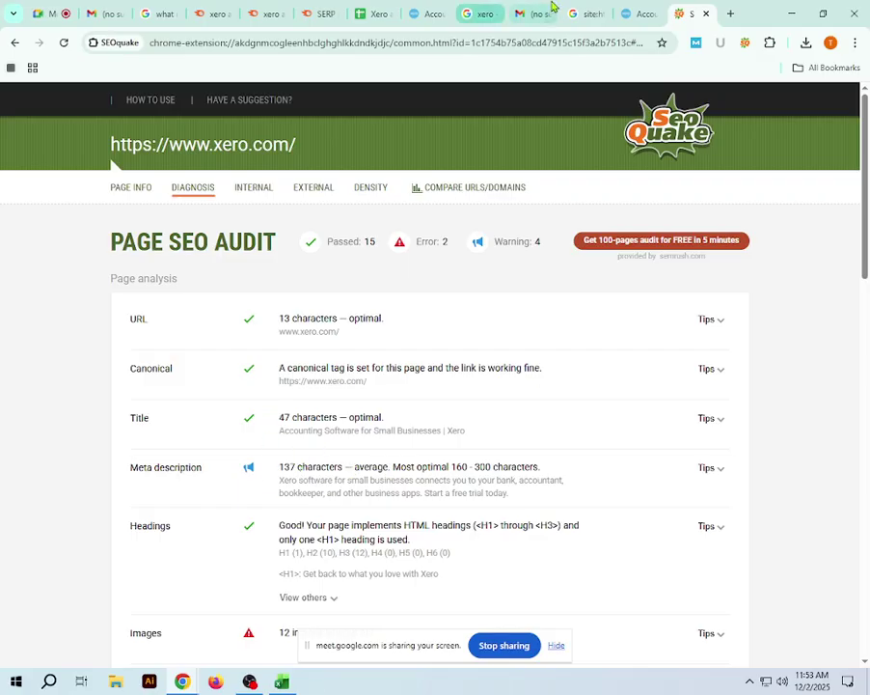
{"action": "left_click", "coordinate": [282, 680]}
{"action": "key", "text": "ctrl+v"}
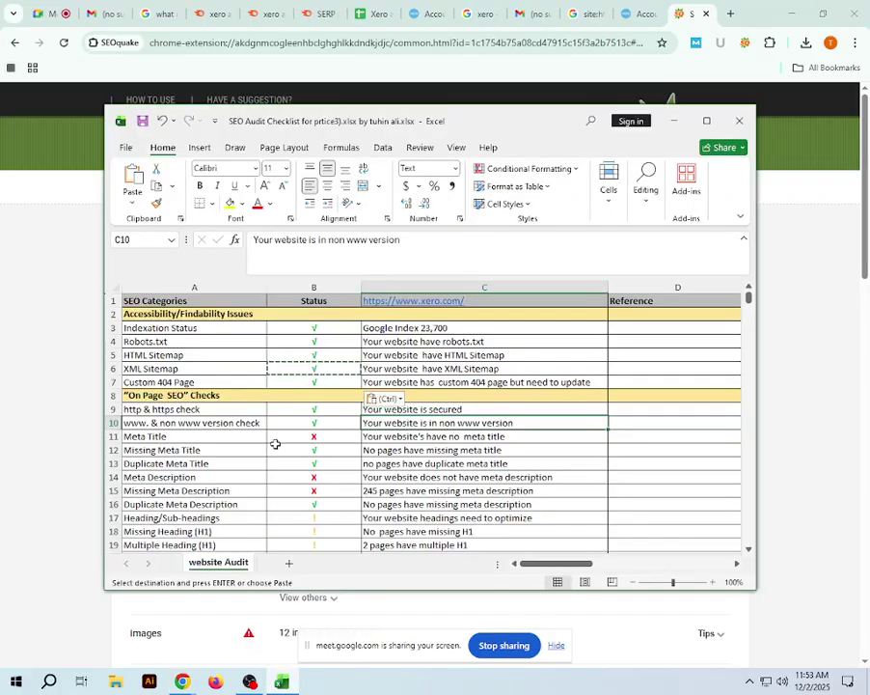
{"action": "left_click", "coordinate": [332, 433]}
{"action": "left_click", "coordinate": [318, 422]}
{"action": "right_click", "coordinate": [320, 423]}
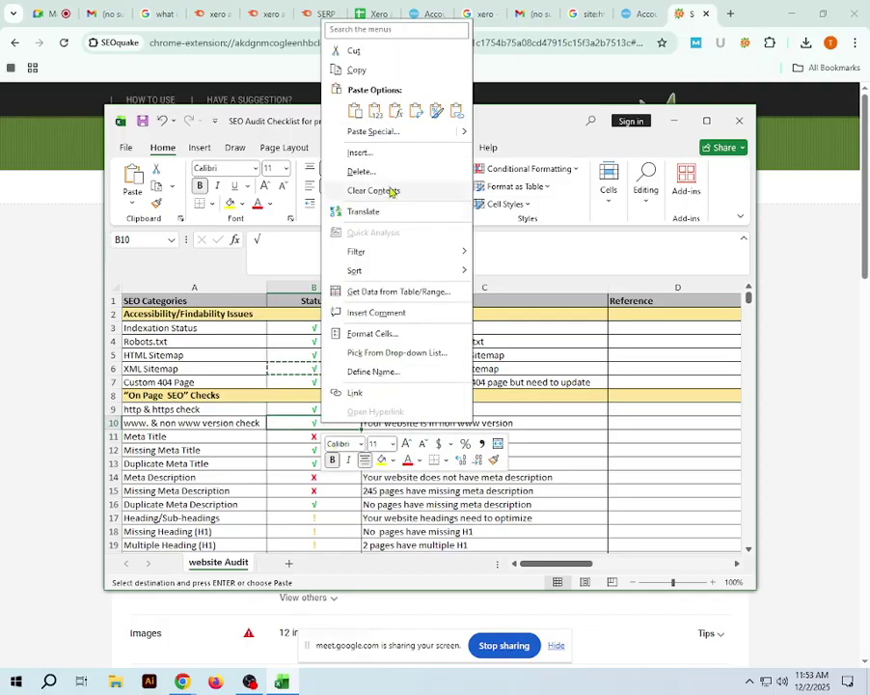
{"action": "left_click", "coordinate": [356, 69]}
{"action": "left_click", "coordinate": [313, 435]}
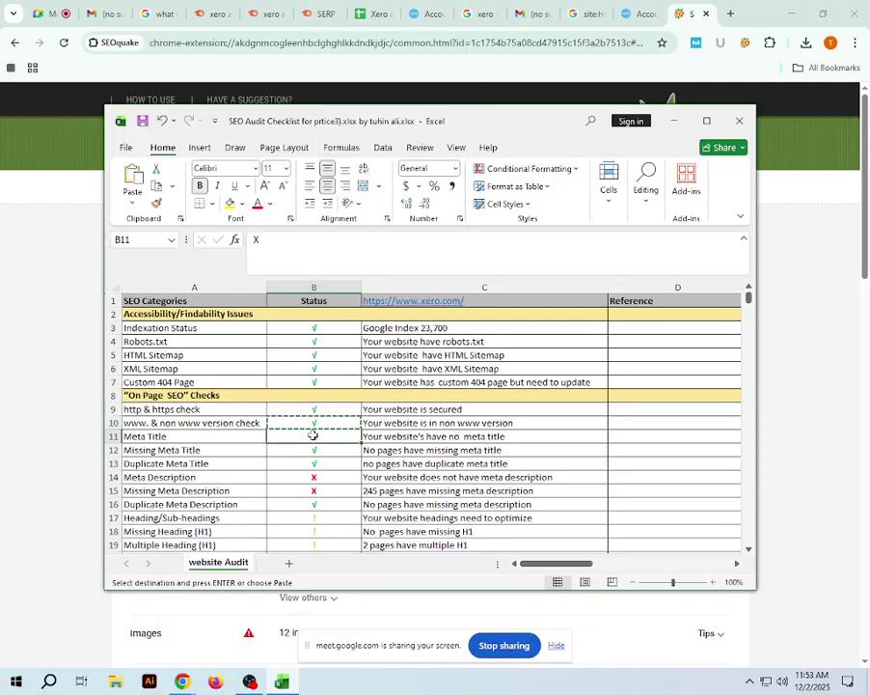
{"action": "right_click", "coordinate": [312, 435]}
{"action": "left_click", "coordinate": [349, 124]}
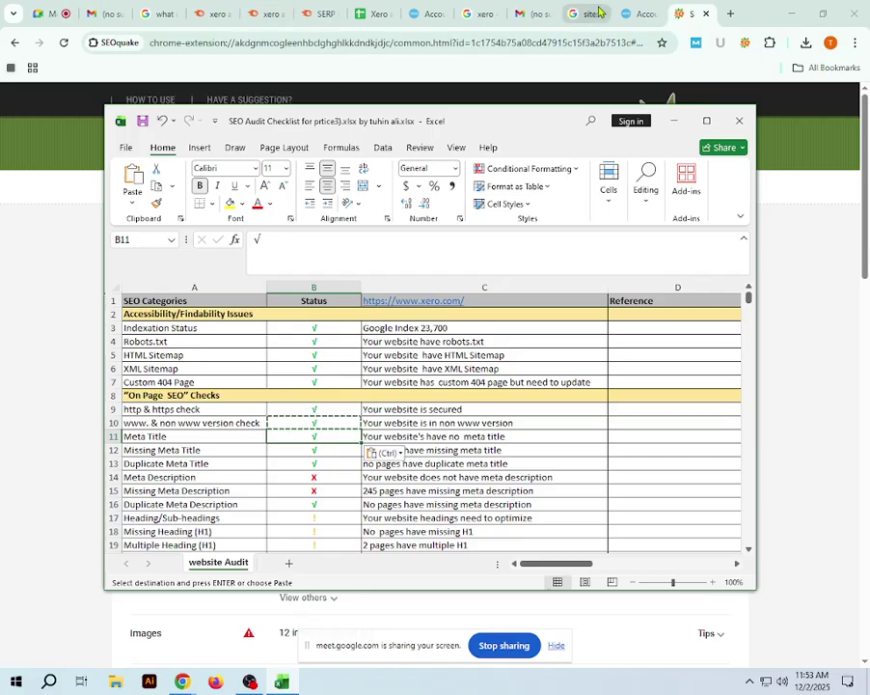
Read the Images result in the SEOquake diagnosis, then review the Excel checklist rows down to Duplicate Content.
{"action": "left_click", "coordinate": [683, 11]}
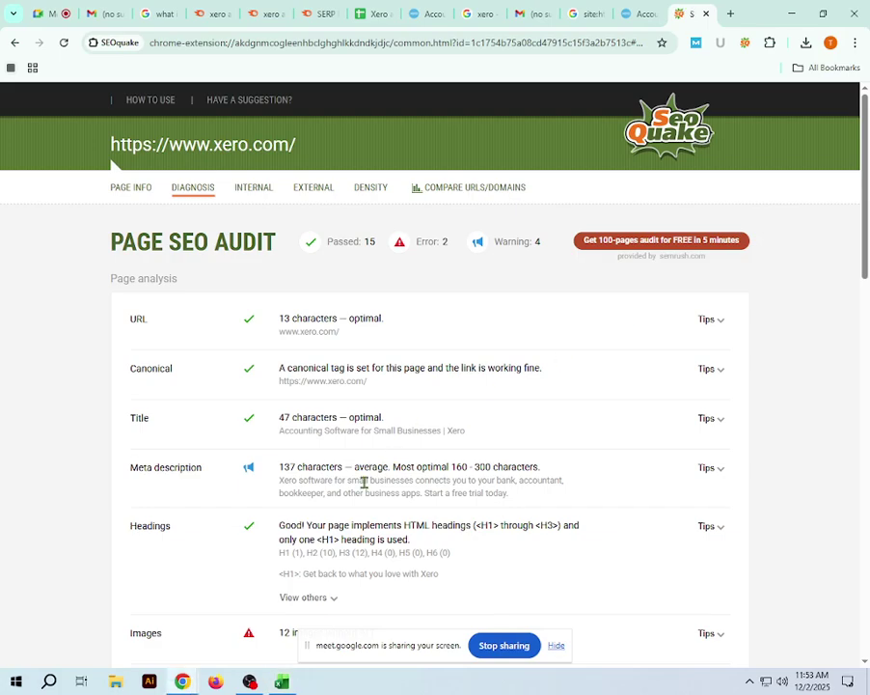
{"action": "scroll", "coordinate": [218, 467], "scroll_direction": "down", "scroll_amount": 4}
{"action": "left_click_drag", "start_coordinate": [136, 400], "coordinate": [373, 395]}
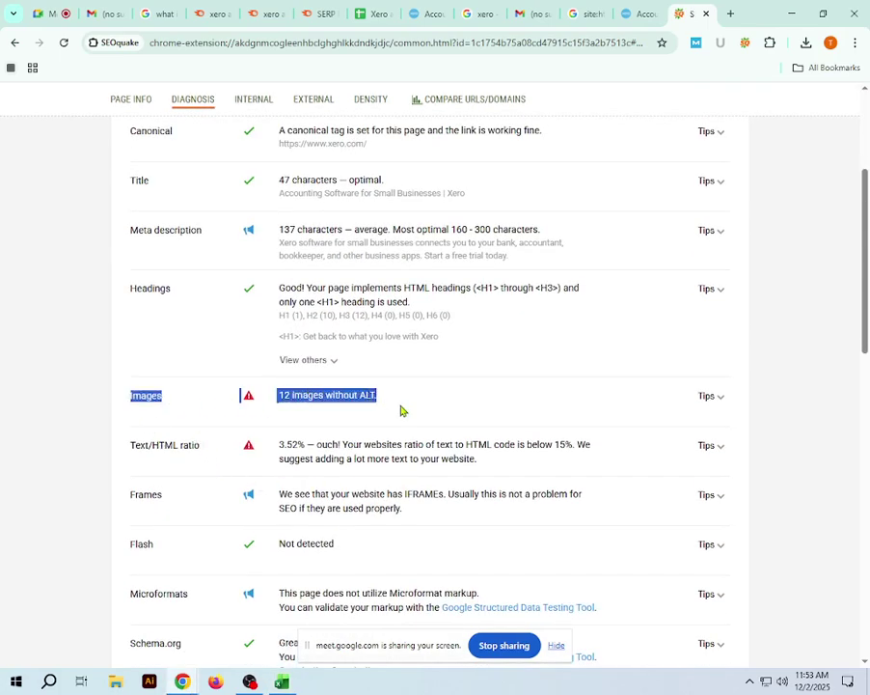
{"action": "left_click", "coordinate": [282, 683]}
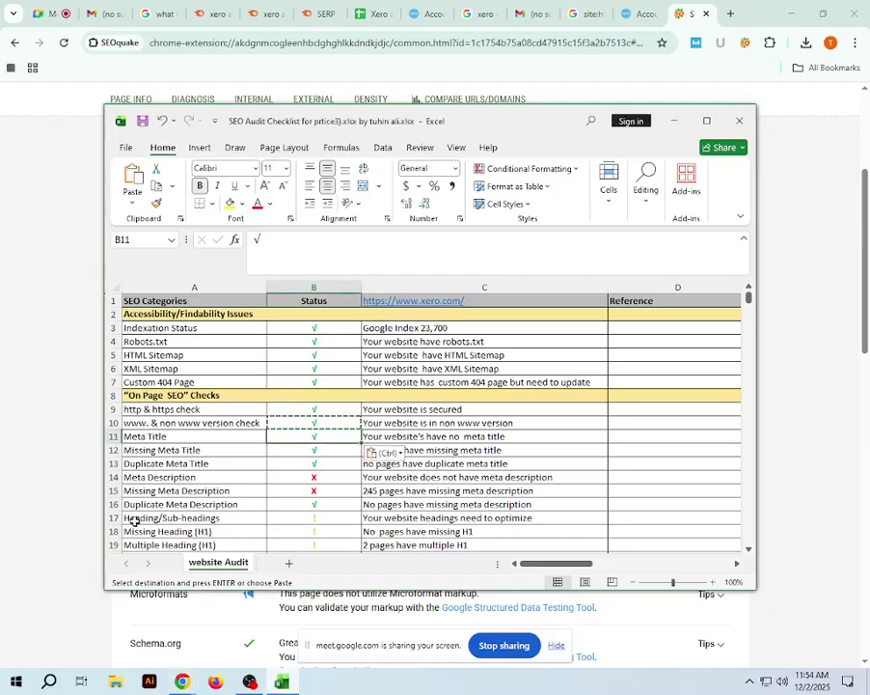
{"action": "scroll", "coordinate": [207, 519], "scroll_direction": "down", "scroll_amount": 1}
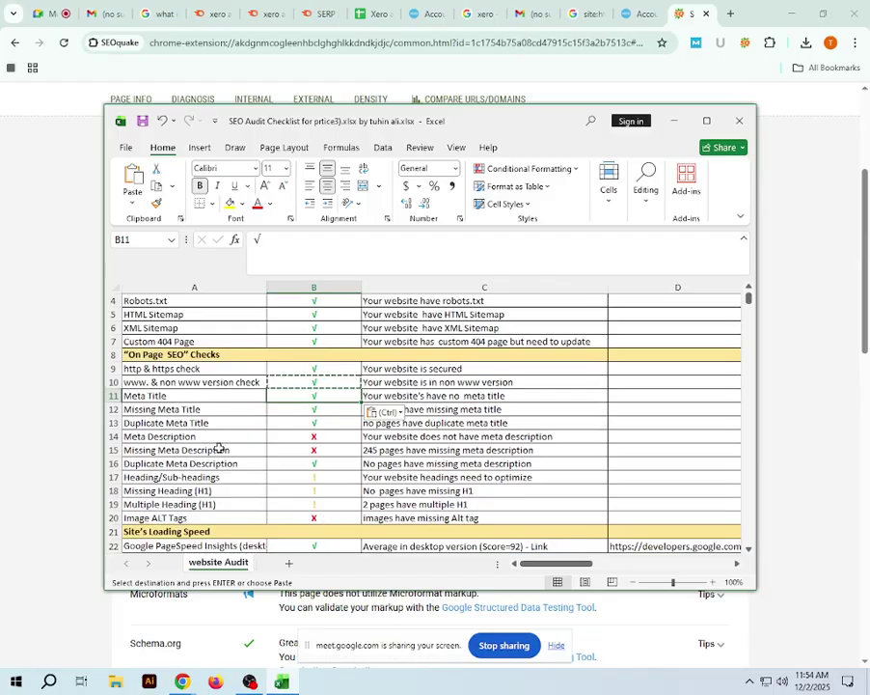
{"action": "scroll", "coordinate": [220, 448], "scroll_direction": "down", "scroll_amount": 2}
{"action": "scroll", "coordinate": [245, 439], "scroll_direction": "down", "scroll_amount": 1}
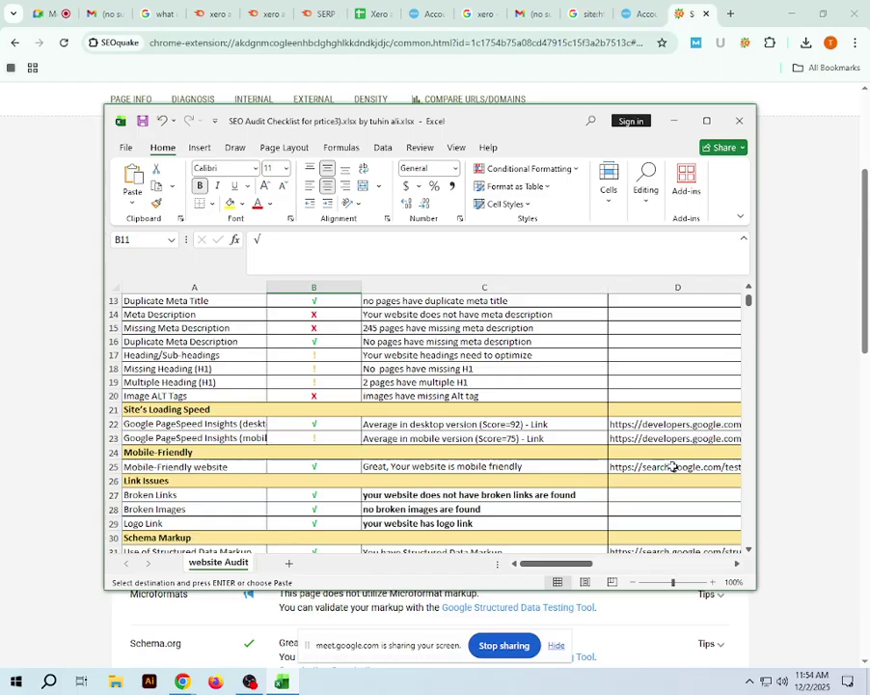
{"action": "scroll", "coordinate": [233, 440], "scroll_direction": "down", "scroll_amount": 2}
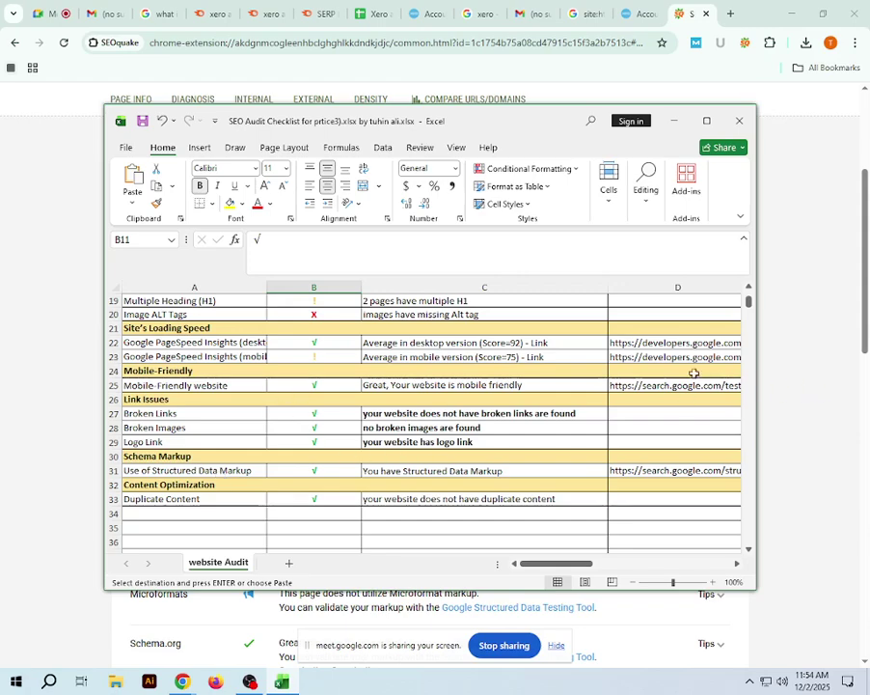
Copy the desktop PageSpeed Insights link from cell D22 and open it in a new browser tab.
{"action": "left_click", "coordinate": [641, 348]}
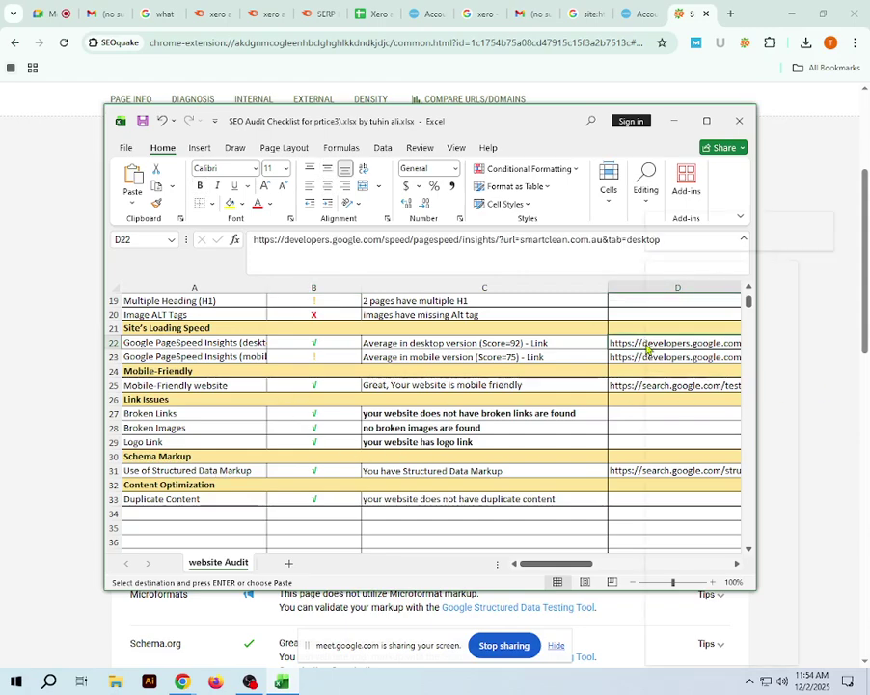
{"action": "right_click", "coordinate": [641, 348]}
{"action": "left_click", "coordinate": [690, 312]}
{"action": "scroll", "coordinate": [482, 405], "scroll_direction": "right", "scroll_amount": 2}
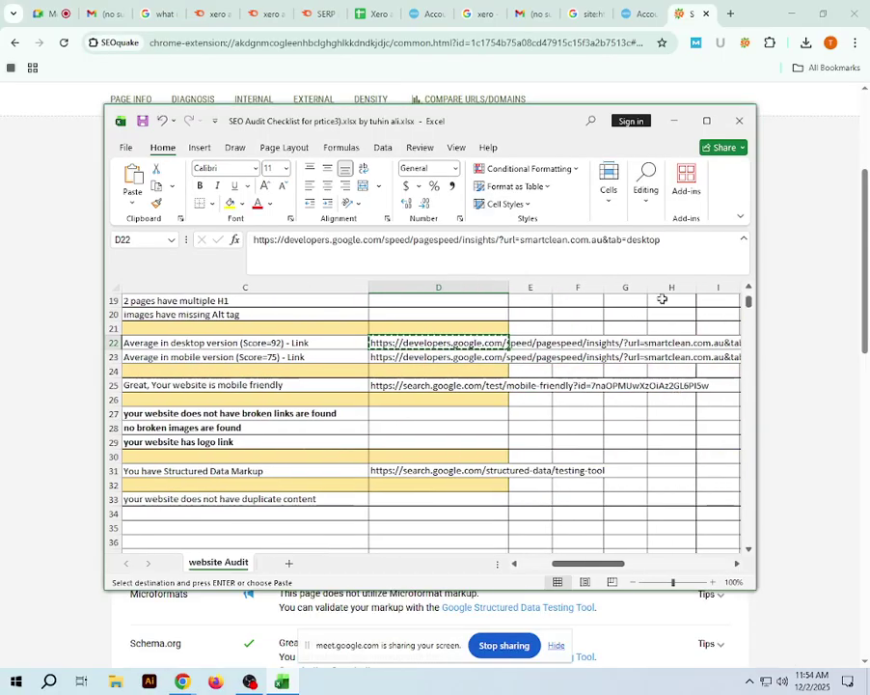
{"action": "left_click", "coordinate": [552, 60]}
{"action": "key", "text": "ctrl+t"}
{"action": "right_click", "coordinate": [521, 44]}
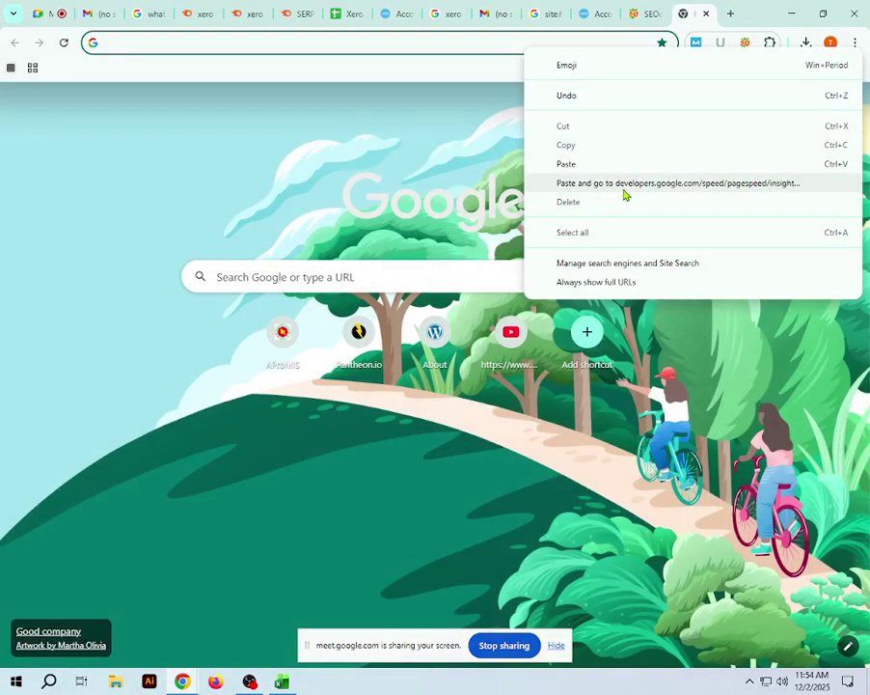
{"action": "left_click", "coordinate": [621, 193]}
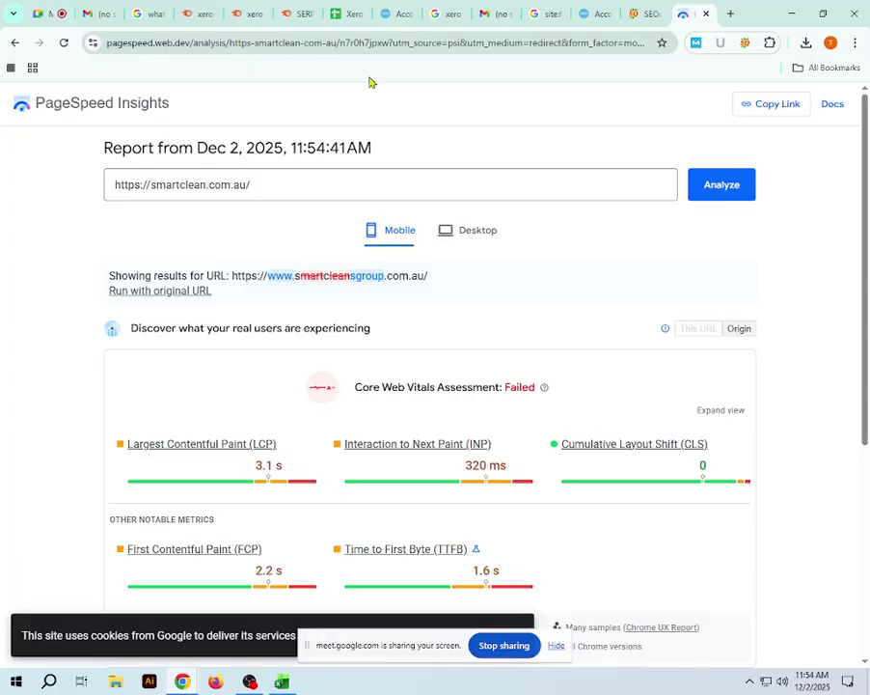
{"action": "left_click", "coordinate": [598, 18]}
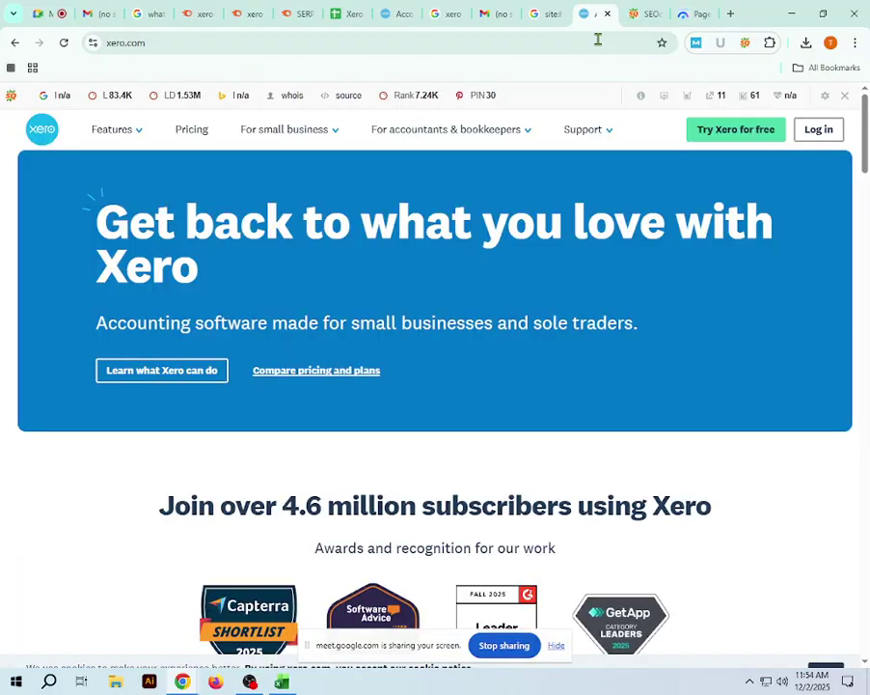
{"action": "left_click", "coordinate": [597, 49]}
{"action": "left_click", "coordinate": [608, 47]}
{"action": "key", "text": "ctrl+a"}
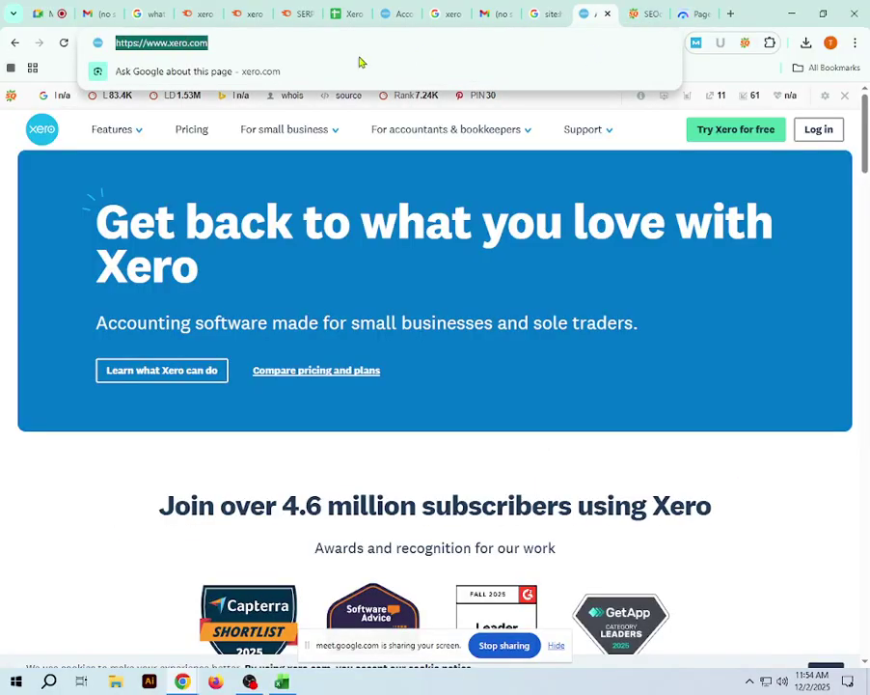
{"action": "right_click", "coordinate": [190, 49]}
{"action": "left_click", "coordinate": [235, 170]}
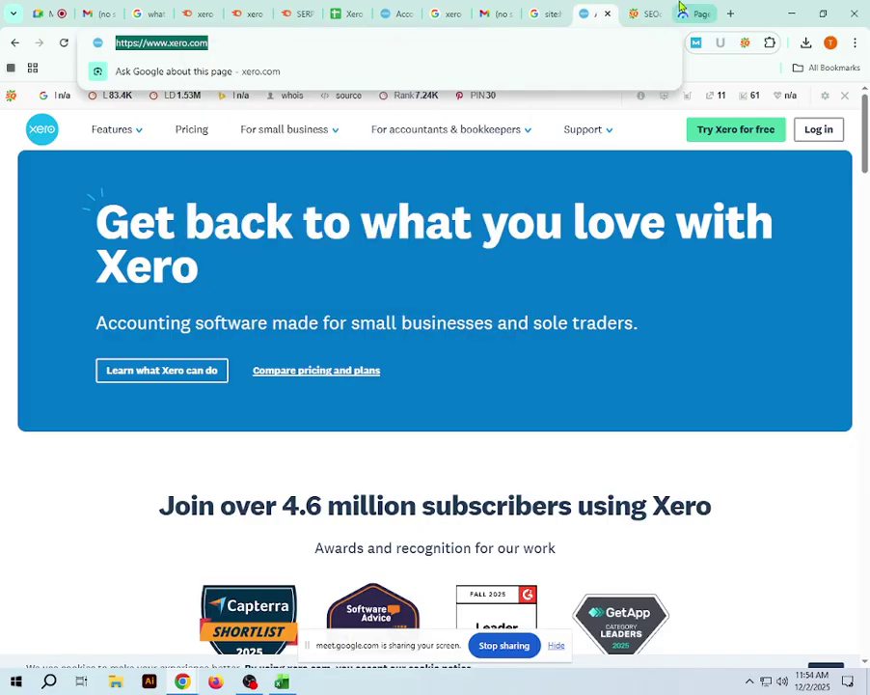
{"action": "left_click", "coordinate": [683, 13]}
{"action": "left_click_drag", "start_coordinate": [278, 191], "coordinate": [3, 199]}
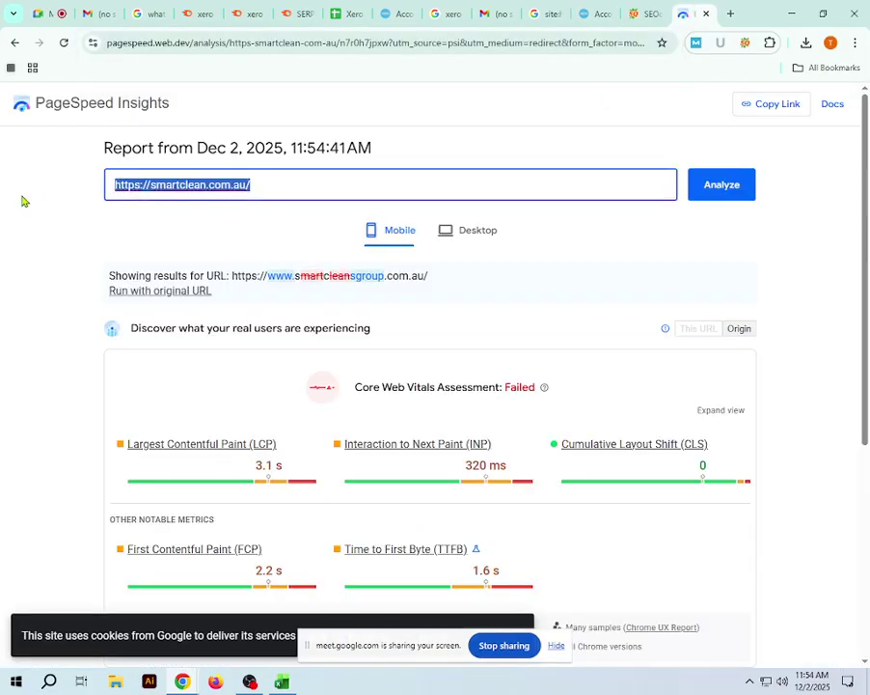
{"action": "key", "text": "BackSpace"}
{"action": "right_click", "coordinate": [159, 193]}
{"action": "left_click", "coordinate": [226, 354]}
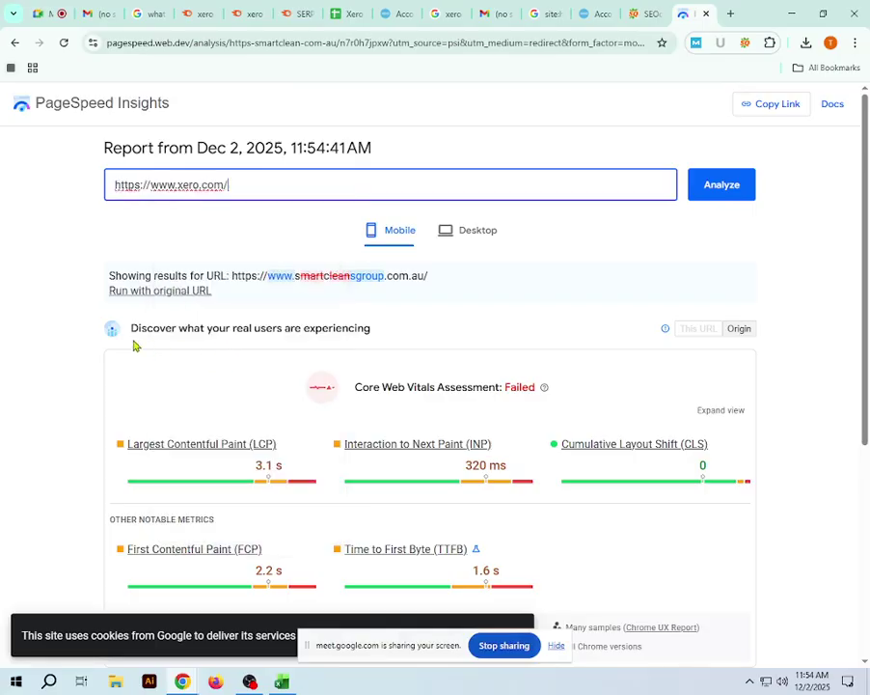
{"action": "left_click", "coordinate": [719, 185]}
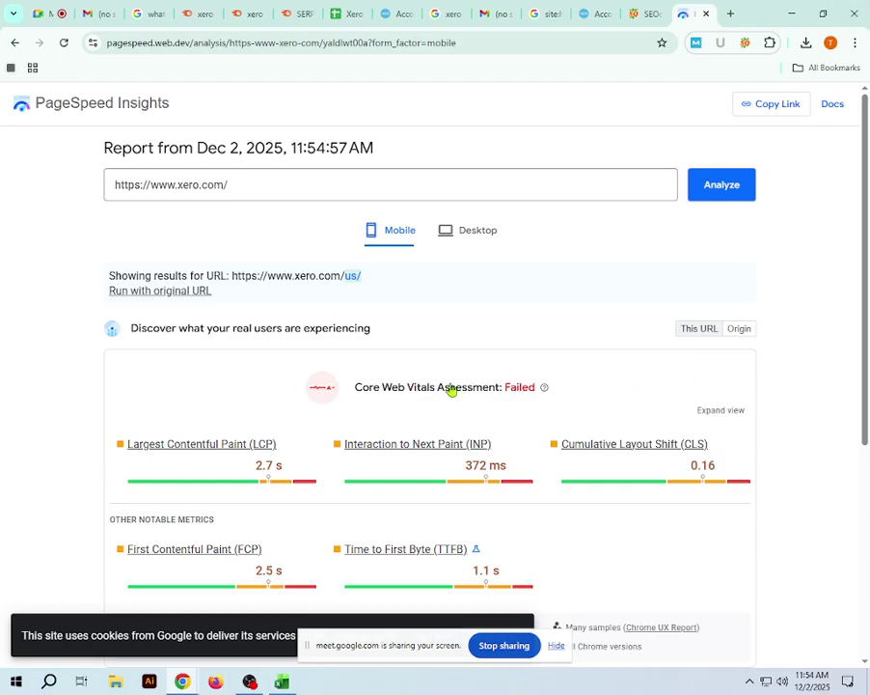
Review the Core Web Vitals assessment of the Xero homepage for both mobile and desktop.
{"action": "scroll", "coordinate": [401, 438], "scroll_direction": "down", "scroll_amount": 4}
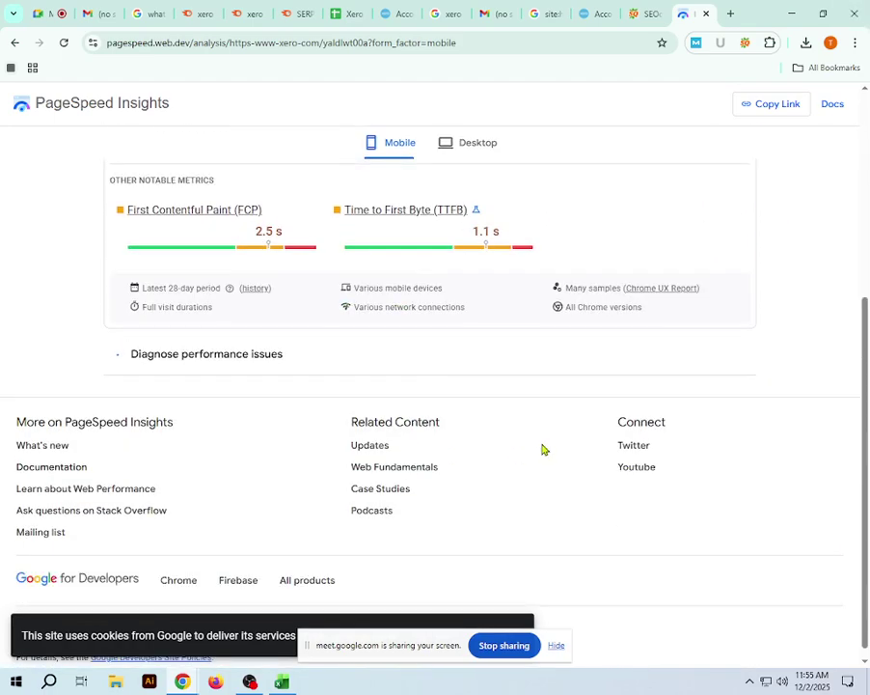
{"action": "scroll", "coordinate": [358, 419], "scroll_direction": "up", "scroll_amount": 4}
{"action": "left_click", "coordinate": [480, 237]}
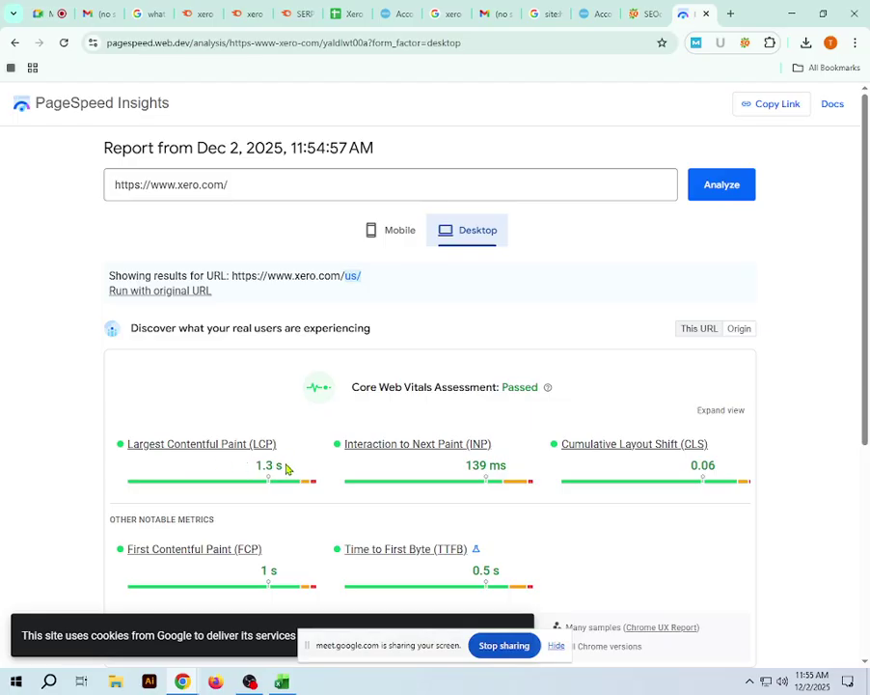
{"action": "scroll", "coordinate": [386, 463], "scroll_direction": "down", "scroll_amount": 3}
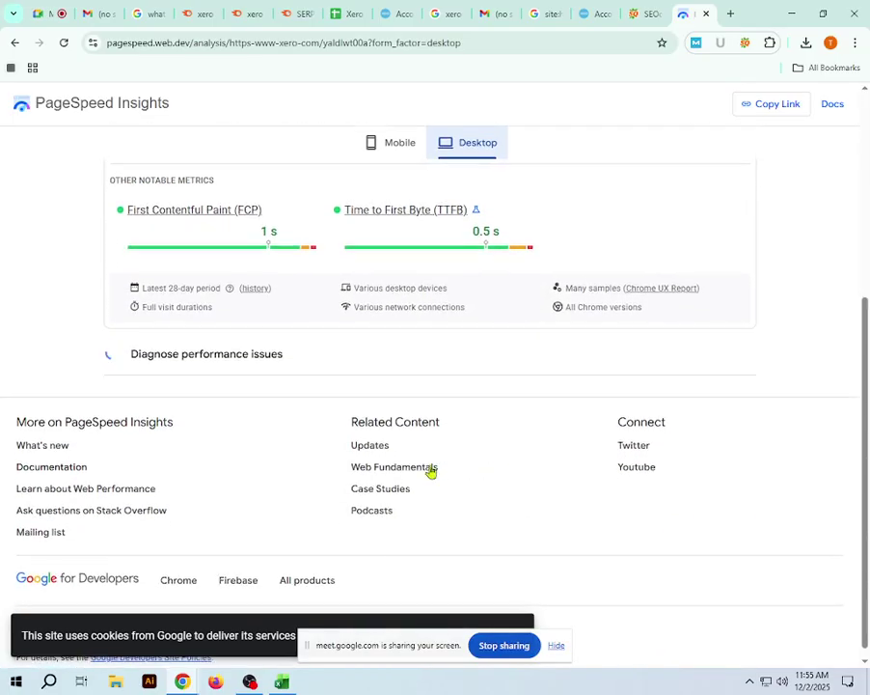
{"action": "scroll", "coordinate": [471, 455], "scroll_direction": "up", "scroll_amount": 3}
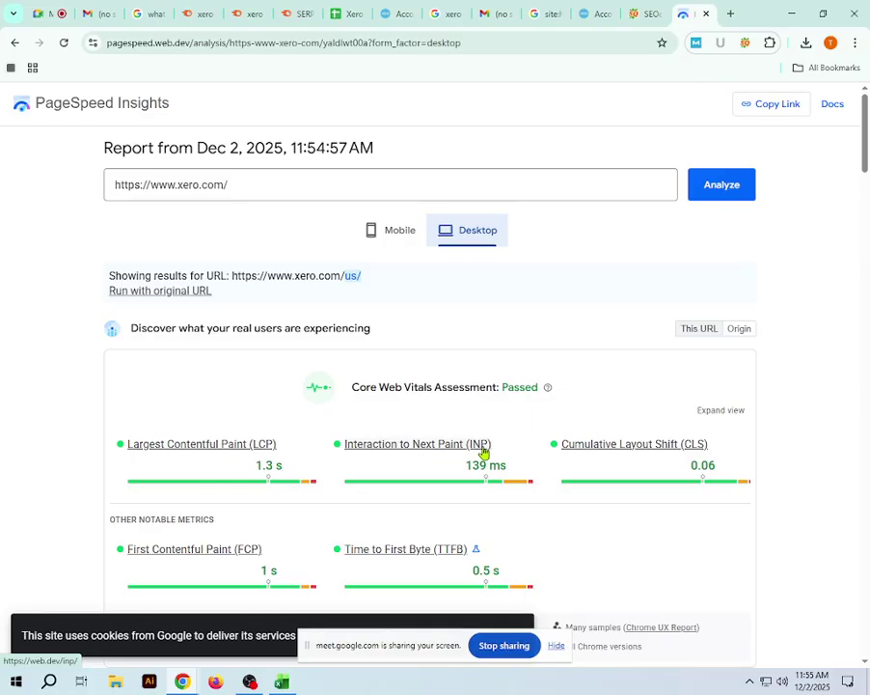
{"action": "left_click", "coordinate": [399, 241]}
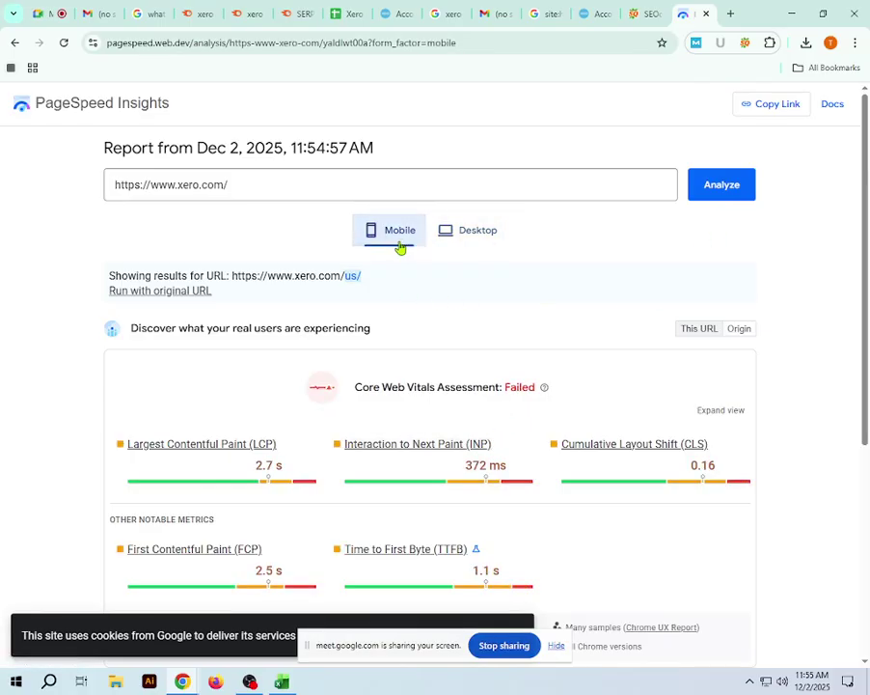
{"action": "scroll", "coordinate": [234, 469], "scroll_direction": "down", "scroll_amount": 4}
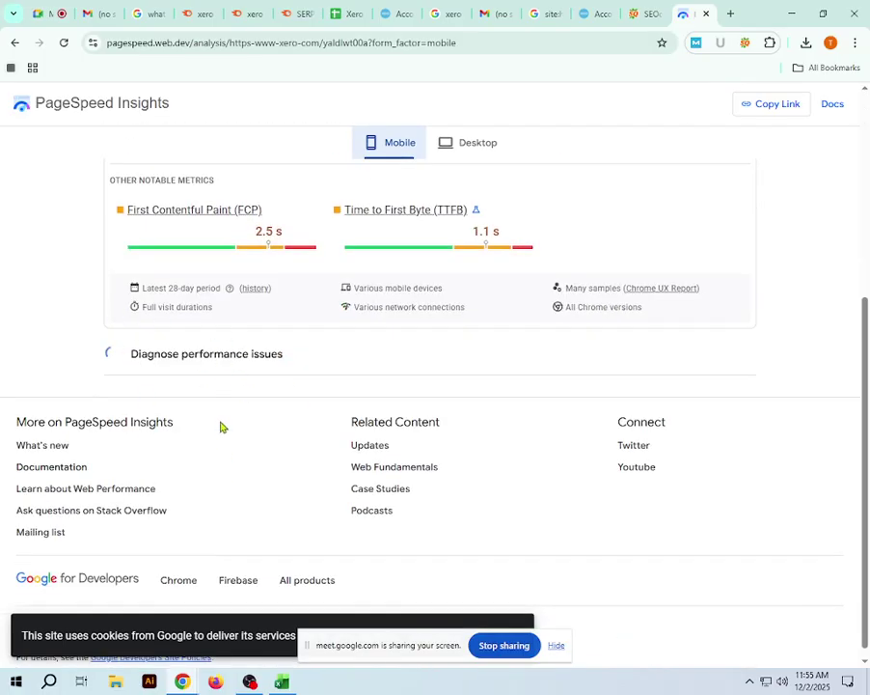
{"action": "scroll", "coordinate": [355, 446], "scroll_direction": "up", "scroll_amount": 3}
{"action": "scroll", "coordinate": [355, 446], "scroll_direction": "up", "scroll_amount": 1}
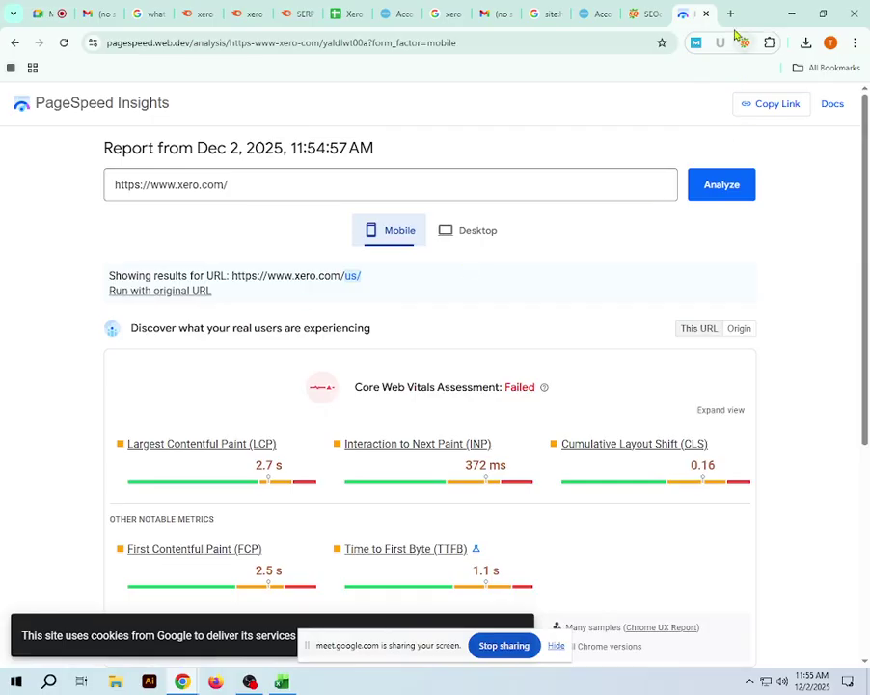
Search Google for "free page speed tool" and open the GTmetrix result in a new browser tab.
{"action": "left_click", "coordinate": [730, 13]}
{"action": "left_click", "coordinate": [529, 46]}
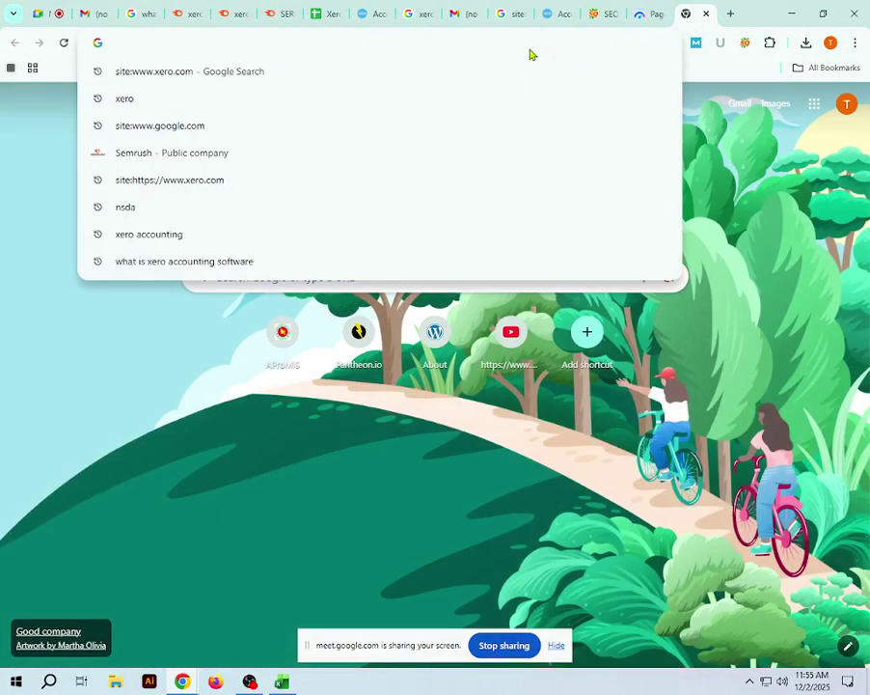
{"action": "type", "text": "free "}
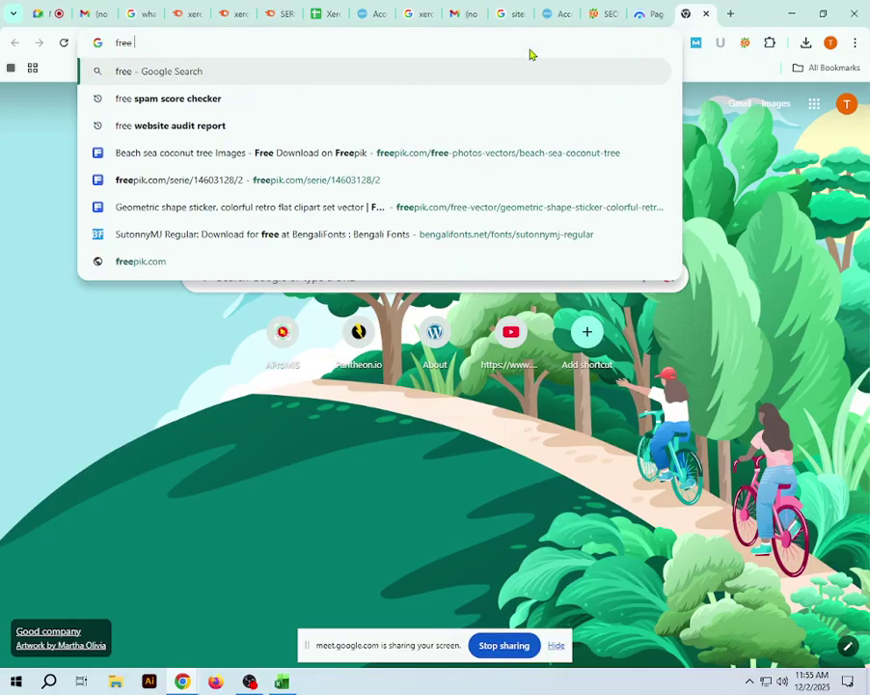
{"action": "type", "text": "page"}
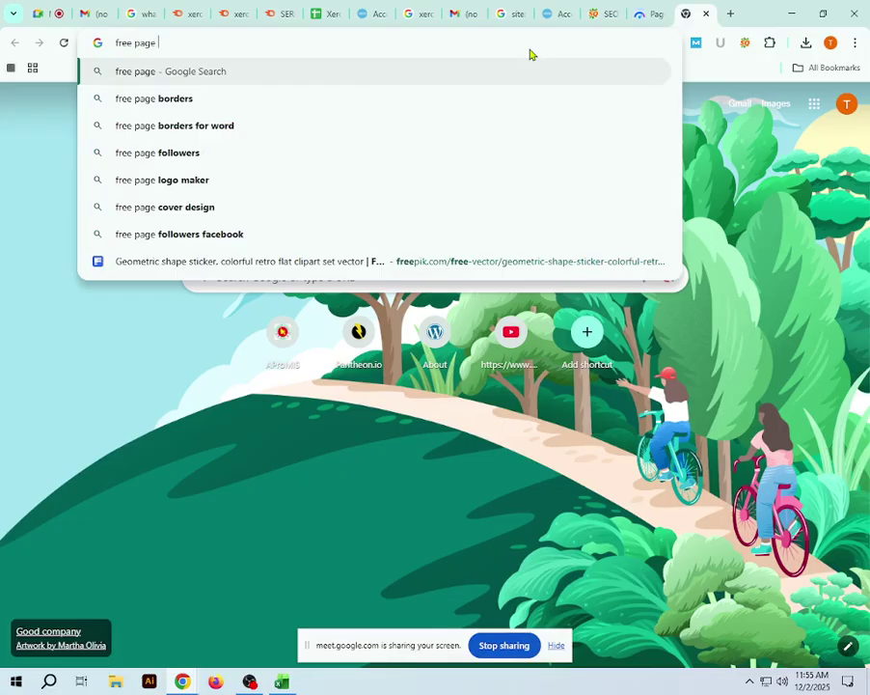
{"action": "type", "text": " speed tool"}
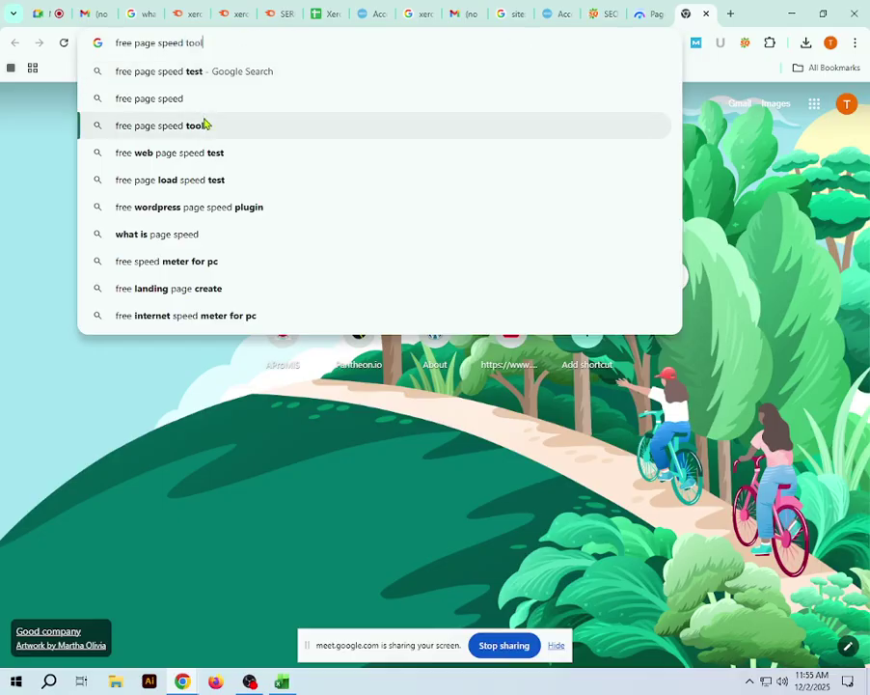
{"action": "left_click", "coordinate": [203, 123]}
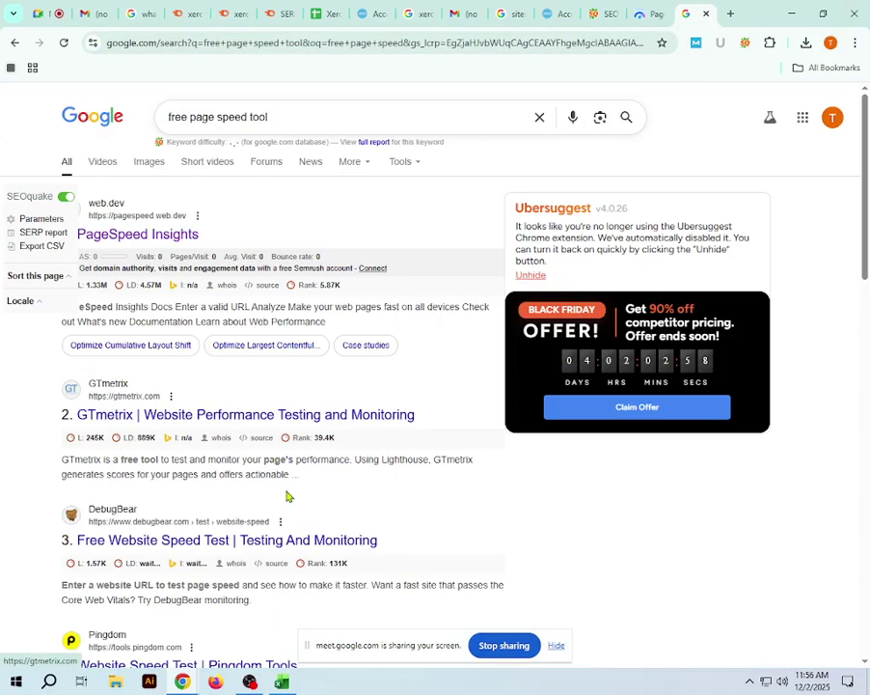
{"action": "right_click", "coordinate": [237, 426]}
{"action": "left_click", "coordinate": [270, 435]}
{"action": "left_click", "coordinate": [691, 8]}
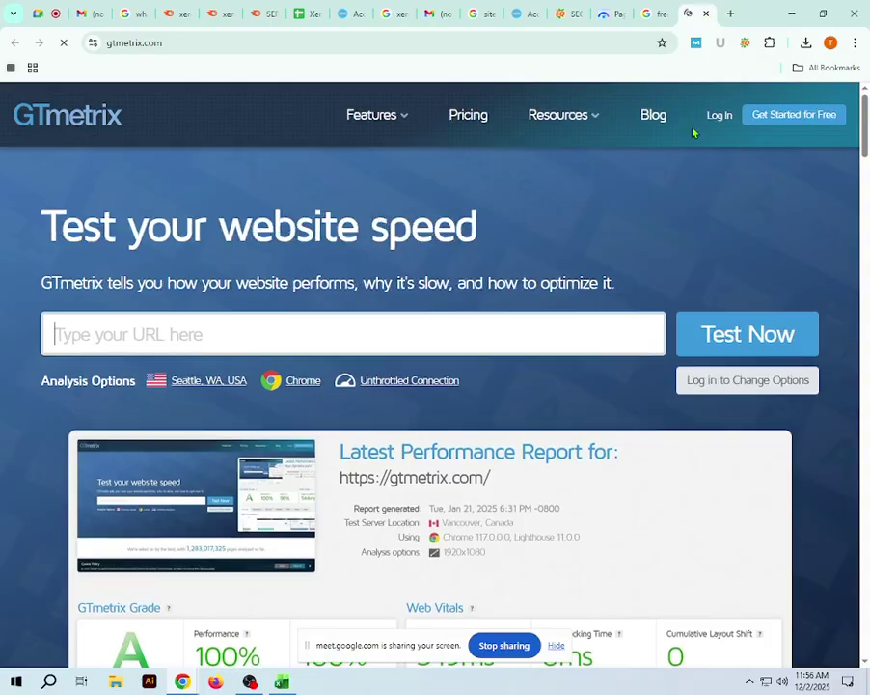
{"action": "scroll", "coordinate": [170, 328], "scroll_direction": "down", "scroll_amount": 1}
{"action": "left_click", "coordinate": [172, 293]}
{"action": "right_click", "coordinate": [172, 292]}
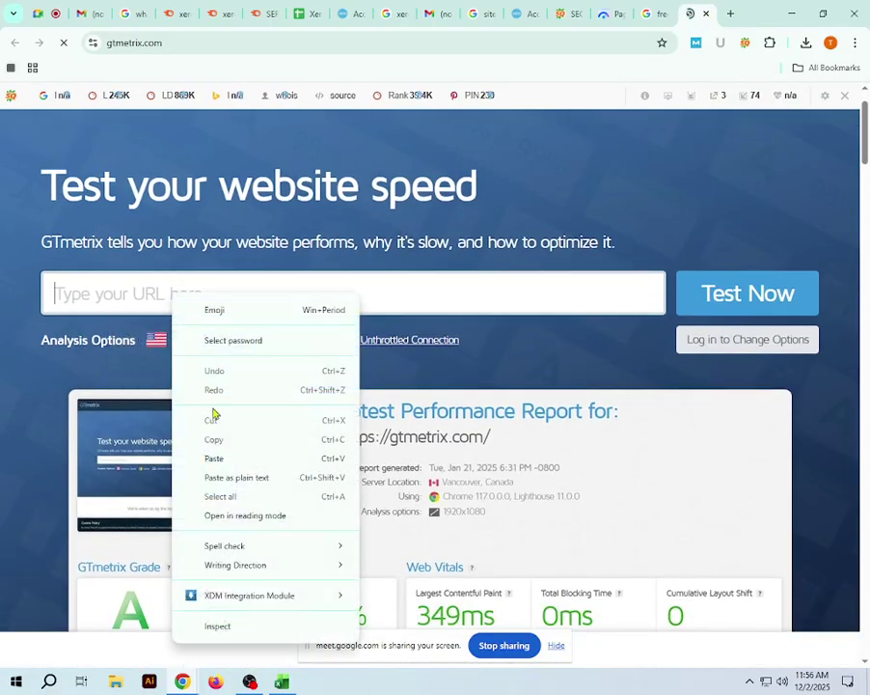
{"action": "left_click", "coordinate": [228, 459]}
{"action": "left_click", "coordinate": [747, 311]}
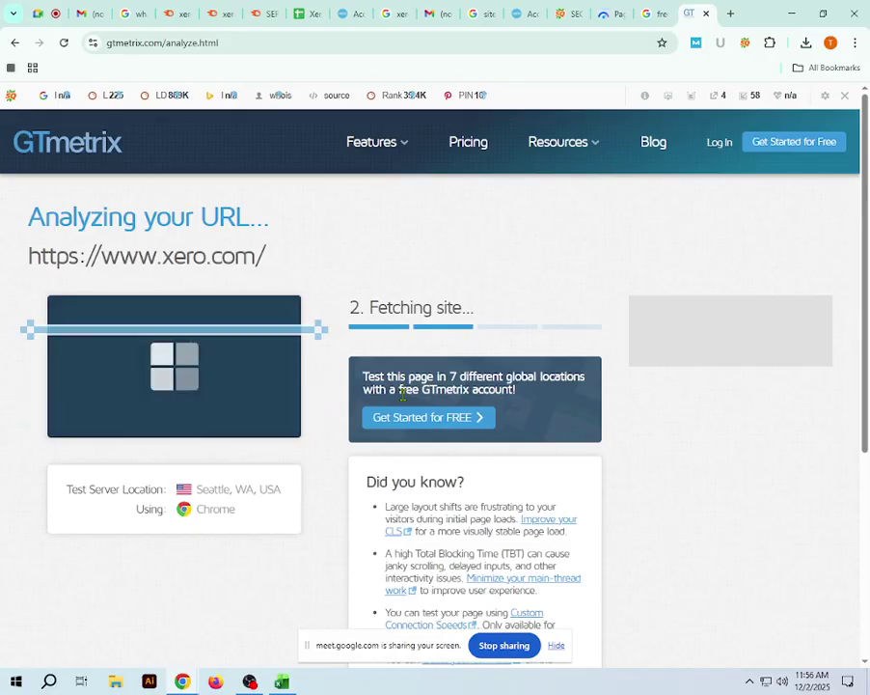
{"action": "scroll", "coordinate": [435, 407], "scroll_direction": "down", "scroll_amount": 4}
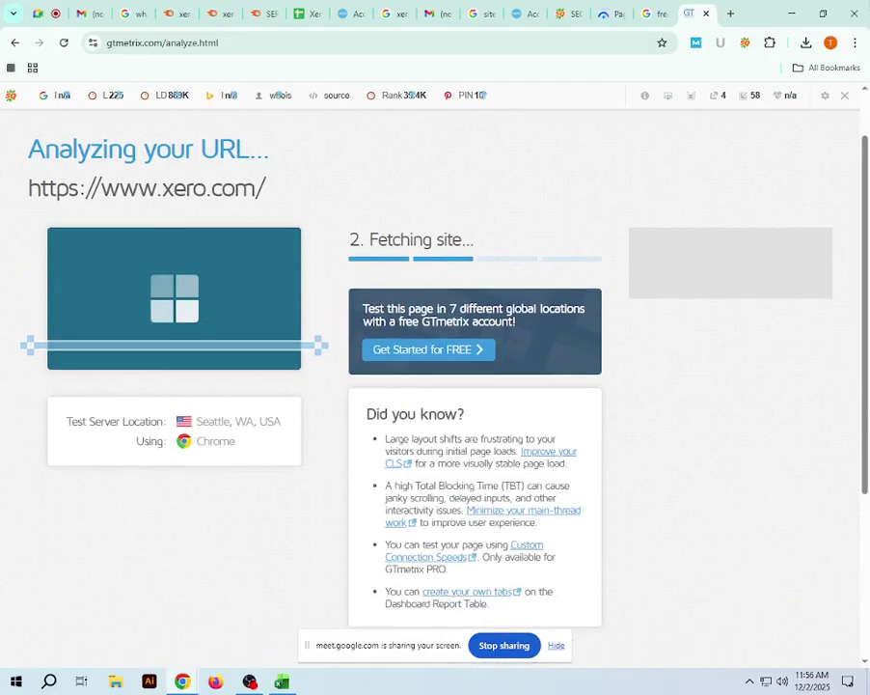
{"action": "scroll", "coordinate": [399, 457], "scroll_direction": "up", "scroll_amount": 4}
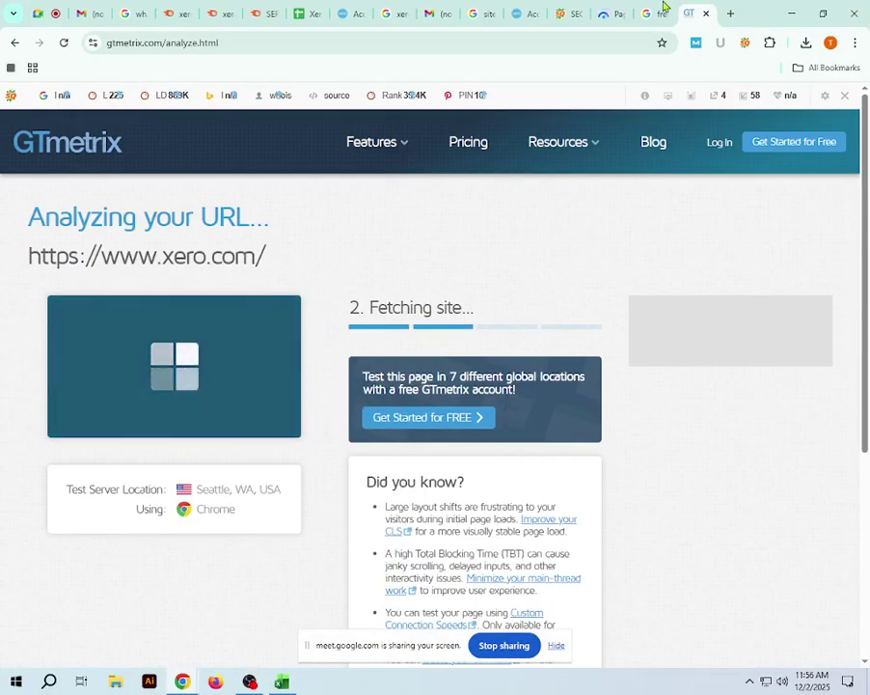
Return to the PageSpeed Insights report and review the mobile performance score, category scores and metrics.
{"action": "left_click", "coordinate": [606, 15]}
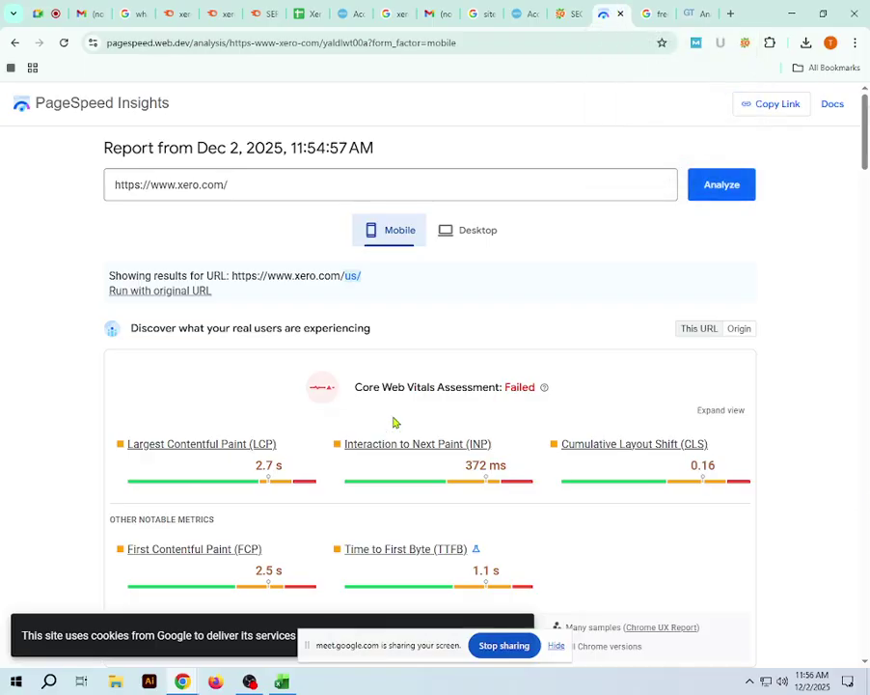
{"action": "scroll", "coordinate": [396, 431], "scroll_direction": "down", "scroll_amount": 5}
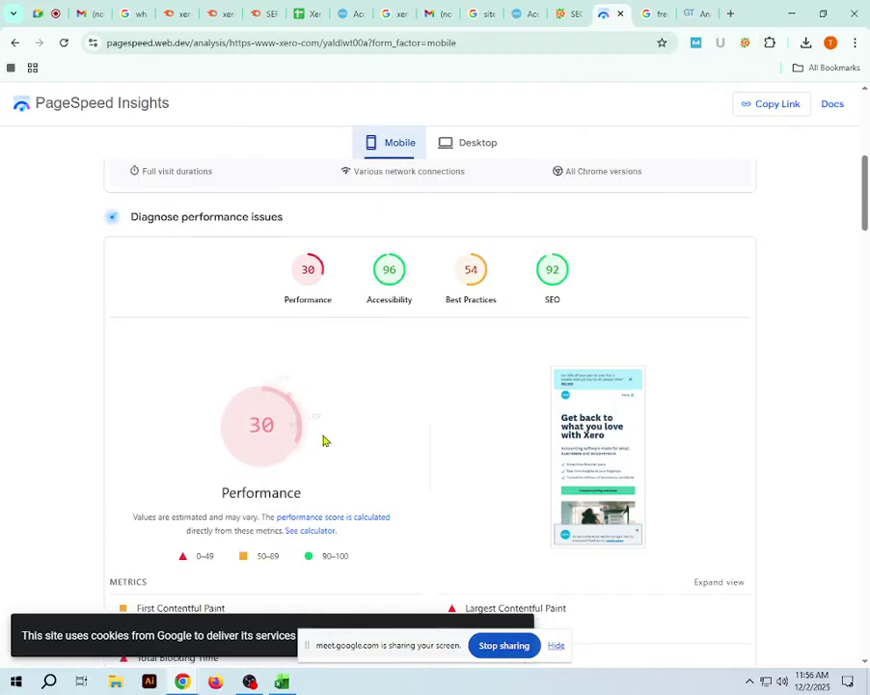
{"action": "scroll", "coordinate": [294, 459], "scroll_direction": "down", "scroll_amount": 2}
{"action": "scroll", "coordinate": [296, 442], "scroll_direction": "up", "scroll_amount": 2}
{"action": "scroll", "coordinate": [324, 546], "scroll_direction": "down", "scroll_amount": 2}
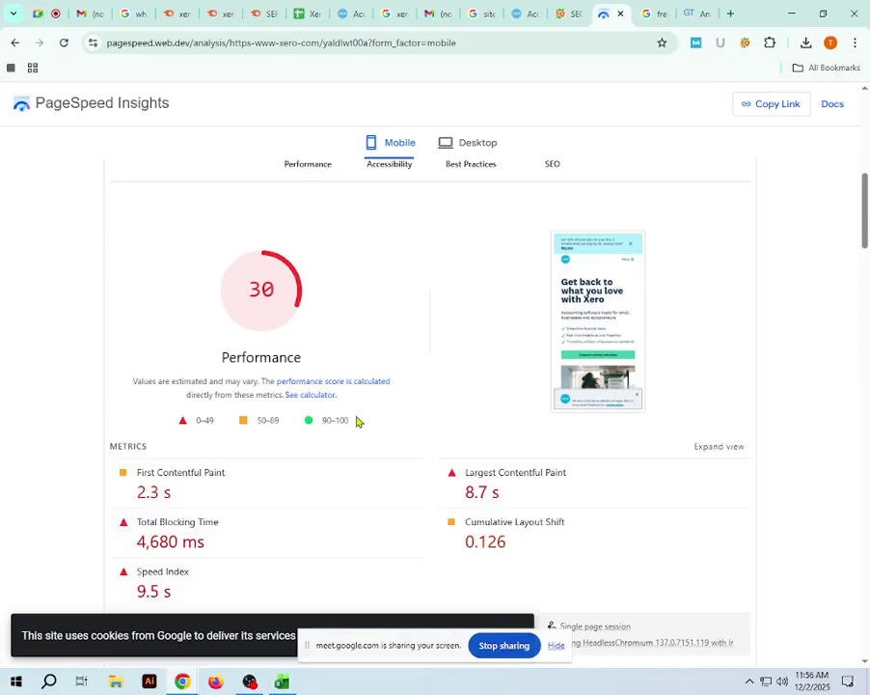
{"action": "scroll", "coordinate": [354, 417], "scroll_direction": "up", "scroll_amount": 2}
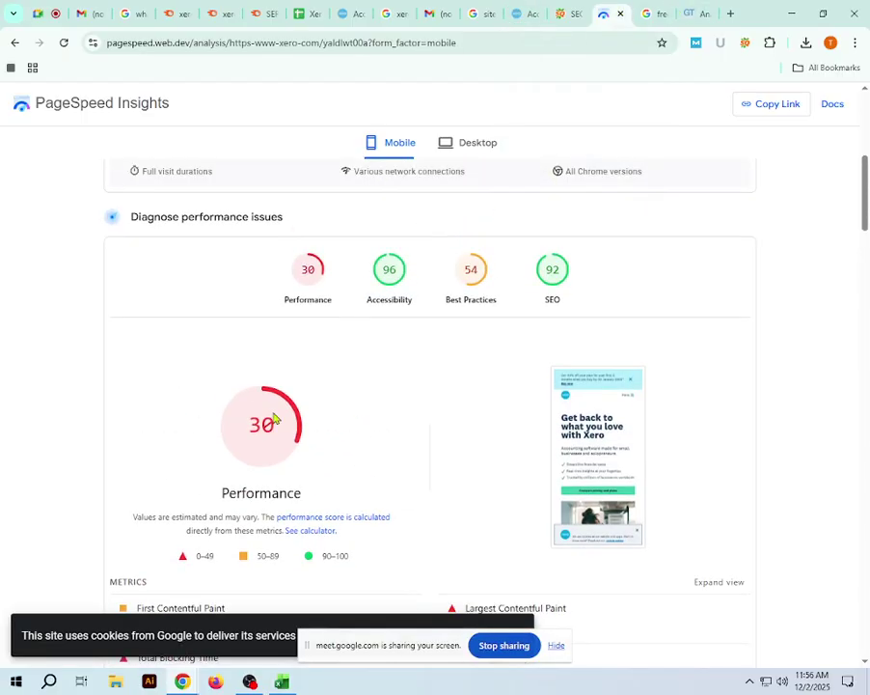
{"action": "scroll", "coordinate": [294, 366], "scroll_direction": "down", "scroll_amount": 2}
{"action": "scroll", "coordinate": [328, 362], "scroll_direction": "up", "scroll_amount": 3}
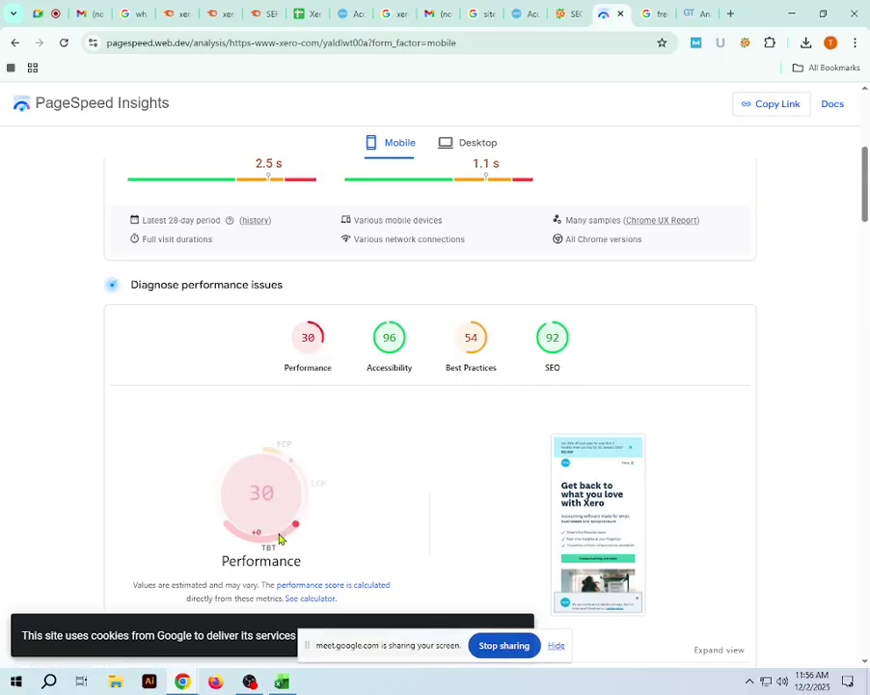
Show the desktop results of the PageSpeed report and review the performance score, metrics and report address.
{"action": "left_click", "coordinate": [479, 144]}
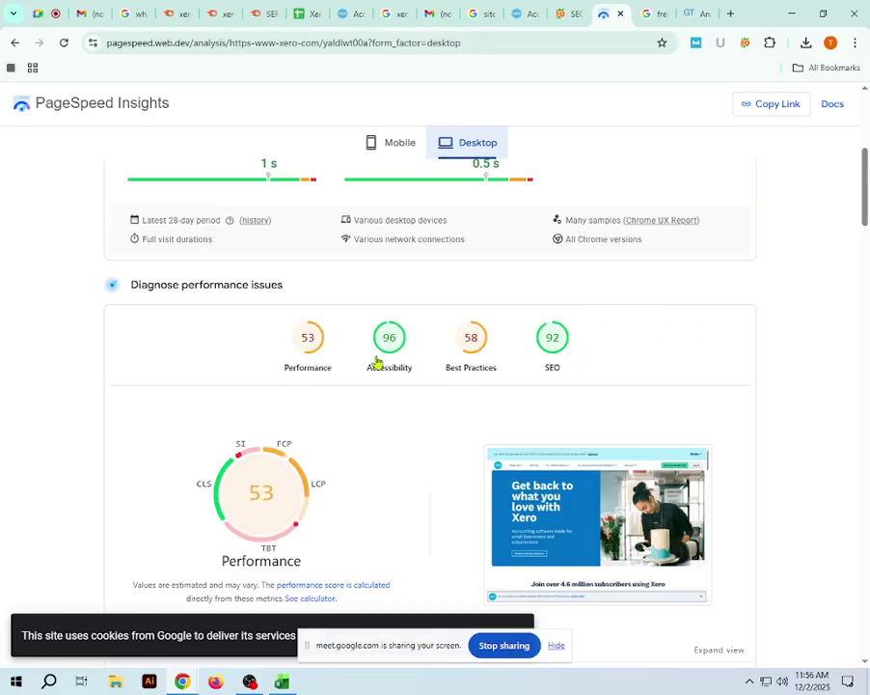
{"action": "scroll", "coordinate": [392, 371], "scroll_direction": "down", "scroll_amount": 2}
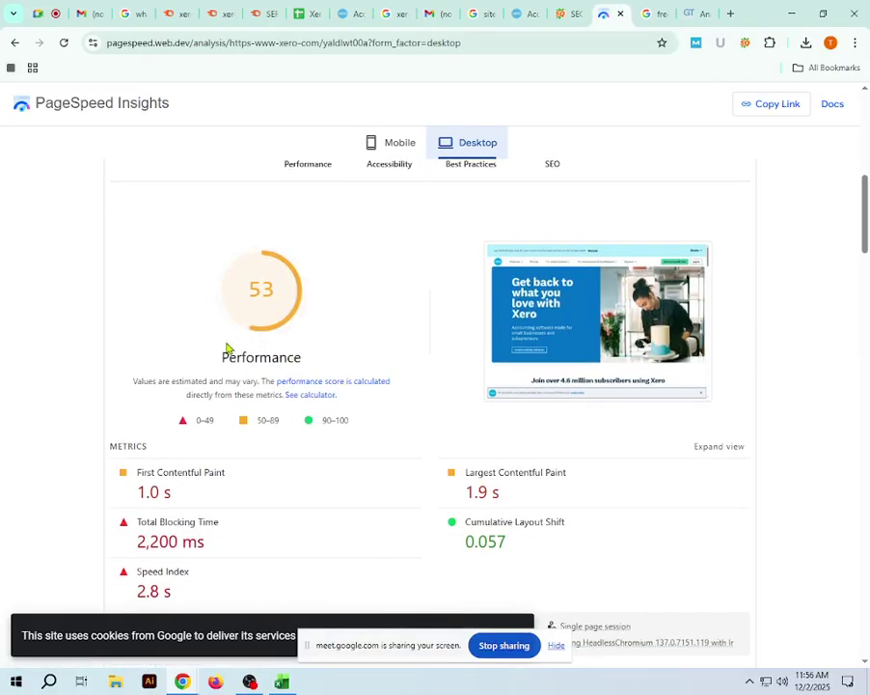
{"action": "scroll", "coordinate": [229, 349], "scroll_direction": "up", "scroll_amount": 1}
{"action": "left_click", "coordinate": [517, 42]}
{"action": "left_click", "coordinate": [574, 42]}
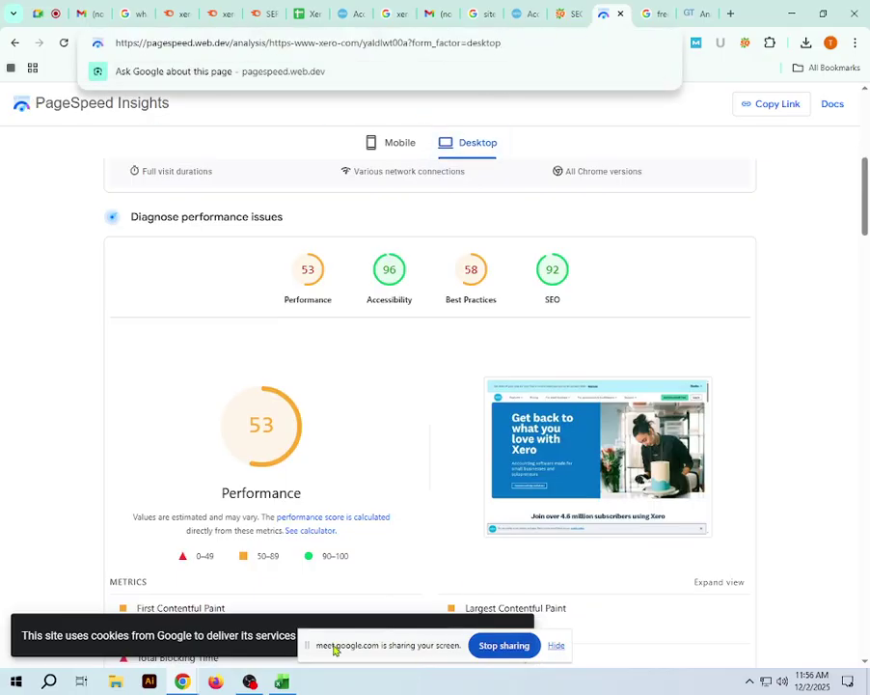
Switch to the Excel checklist and review the desktop and mobile page speed entries in C22 and C23.
{"action": "left_click", "coordinate": [282, 681]}
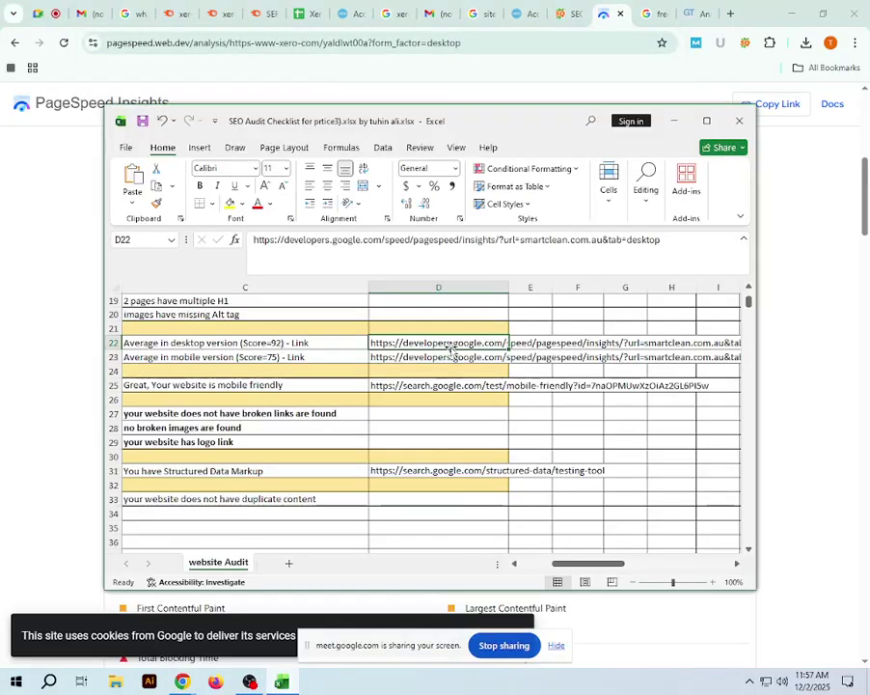
{"action": "left_click", "coordinate": [277, 343]}
{"action": "left_click", "coordinate": [278, 357]}
{"action": "left_click", "coordinate": [279, 344]}
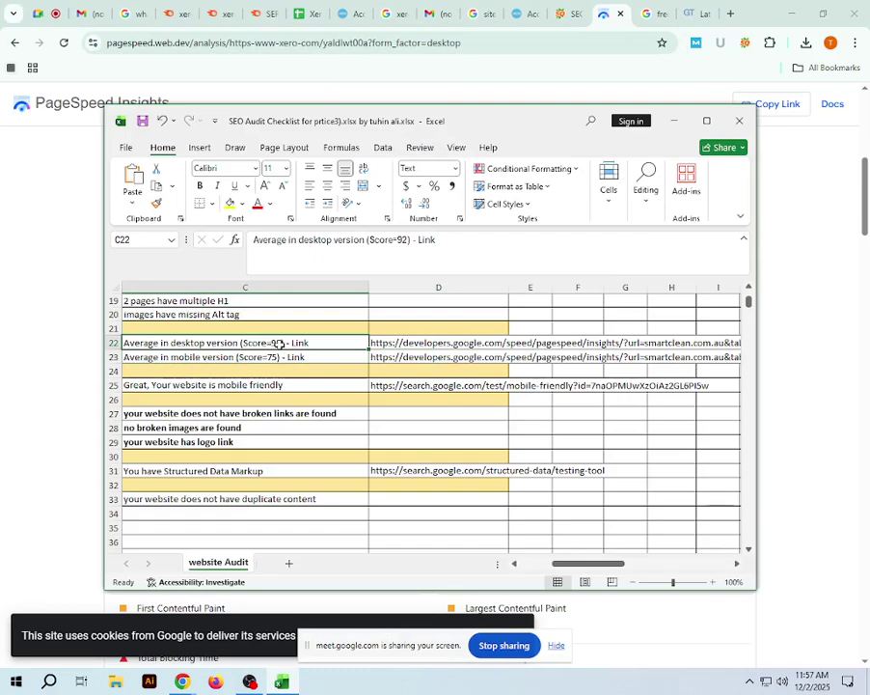
{"action": "left_click", "coordinate": [278, 358]}
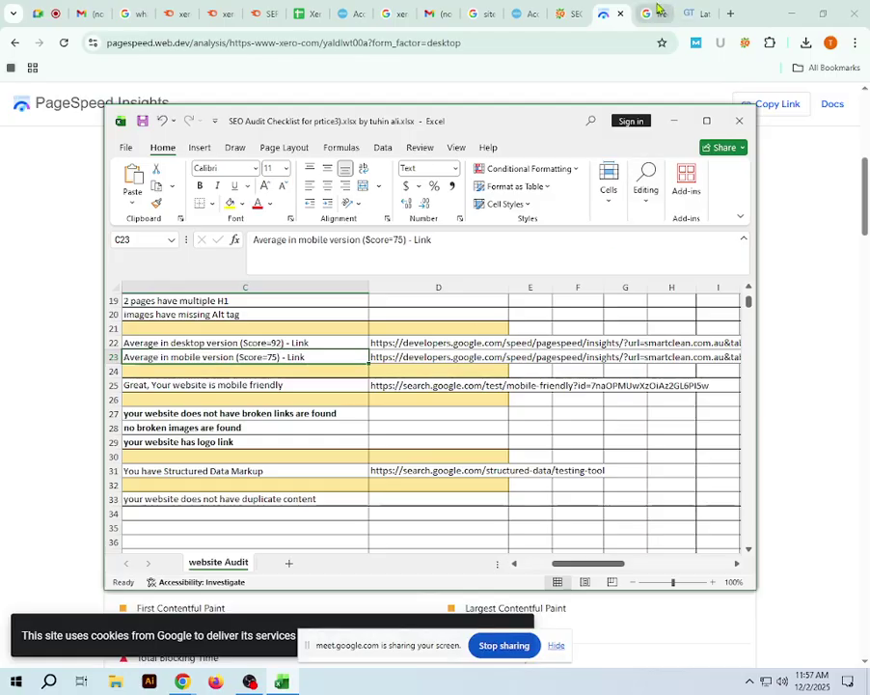
Copy the address of the desktop PageSpeed report and return to row 22 of the Excel checklist.
{"action": "left_click", "coordinate": [576, 39]}
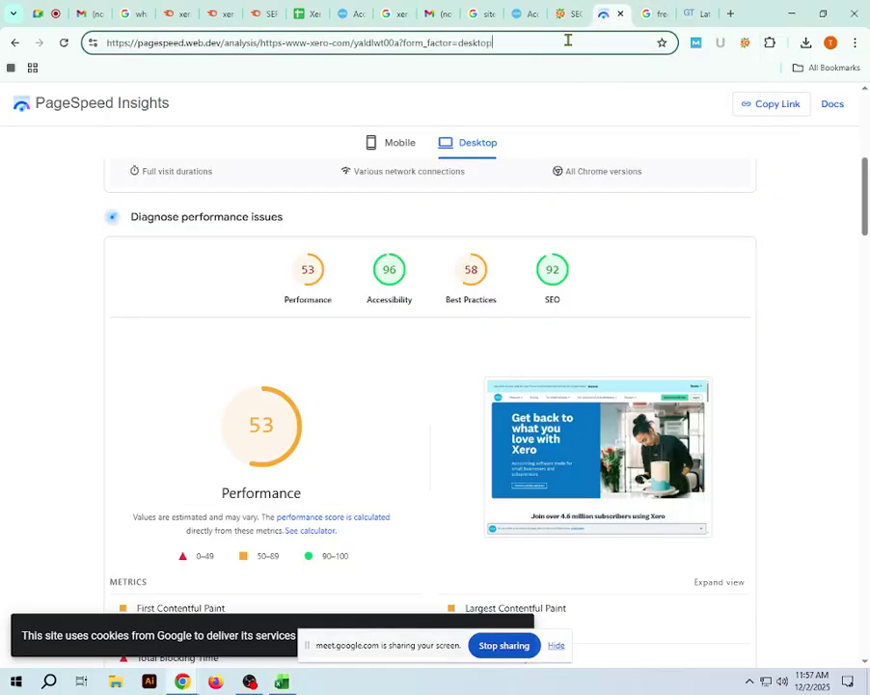
{"action": "key", "text": "ctrl+a"}
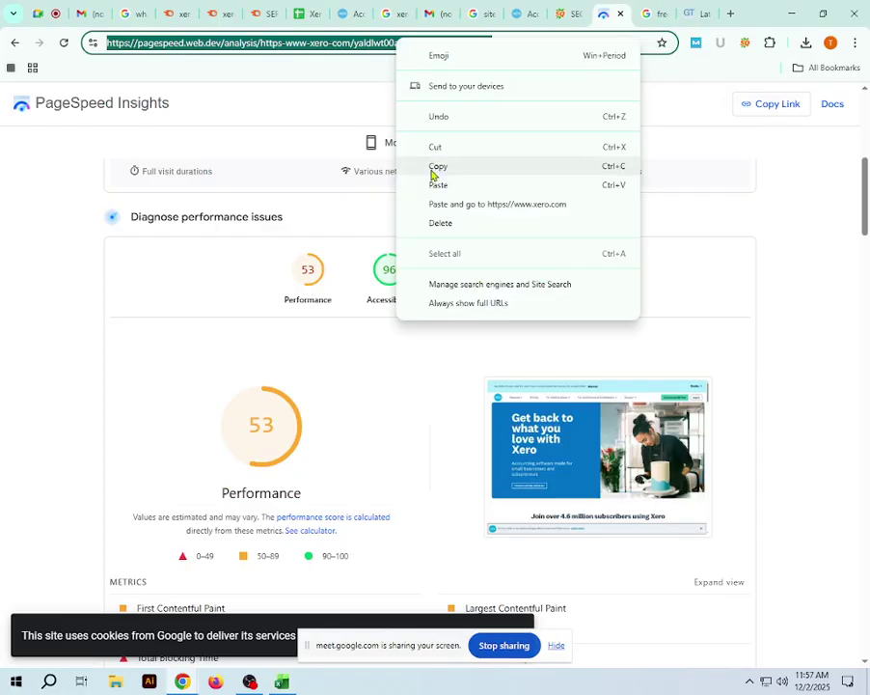
{"action": "left_click", "coordinate": [429, 168]}
{"action": "left_click", "coordinate": [282, 681]}
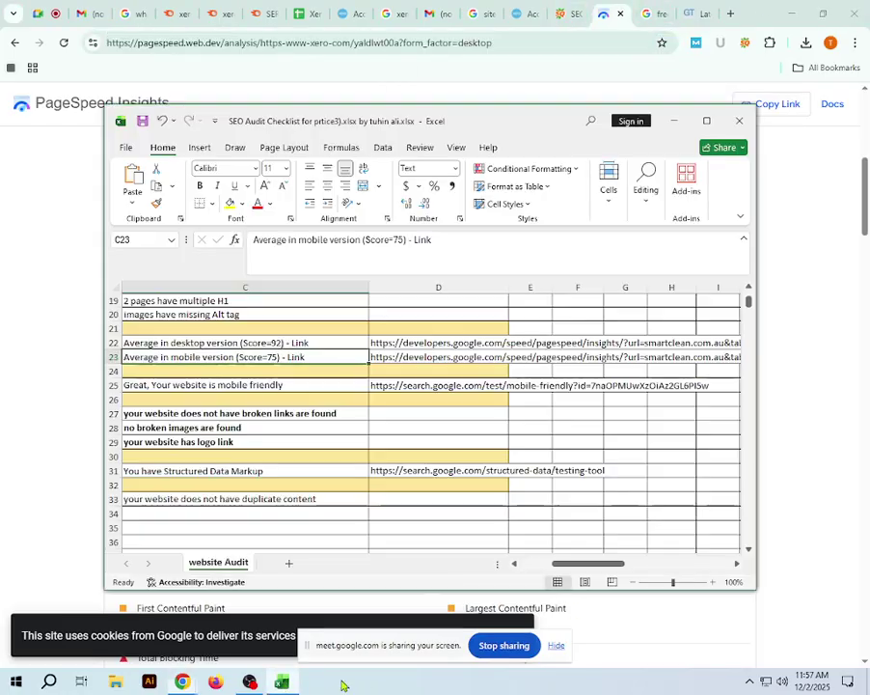
{"action": "left_click", "coordinate": [577, 343]}
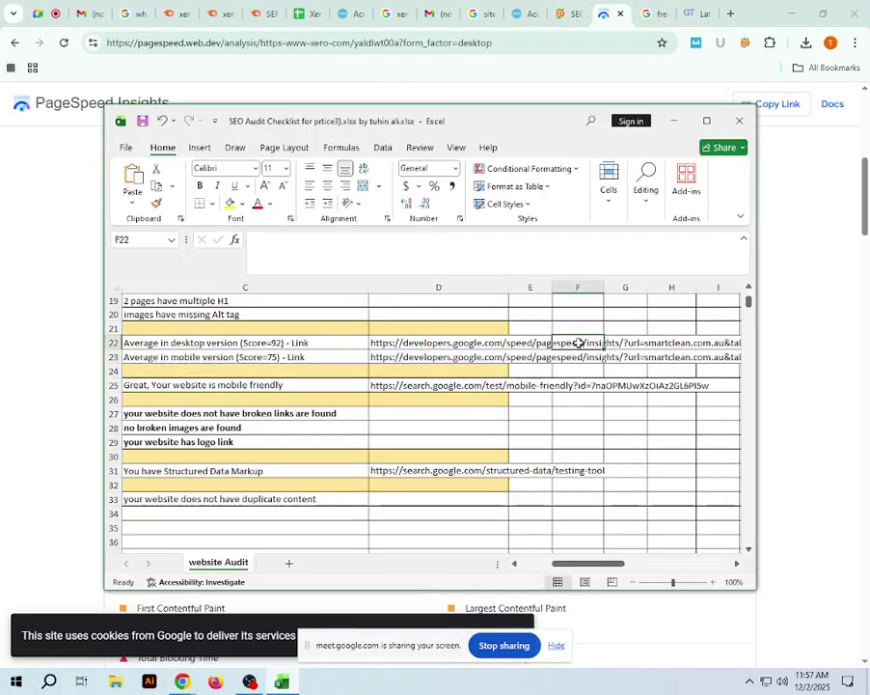
{"action": "left_click", "coordinate": [691, 14]}
{"action": "scroll", "coordinate": [645, 390], "scroll_direction": "down", "scroll_amount": 2}
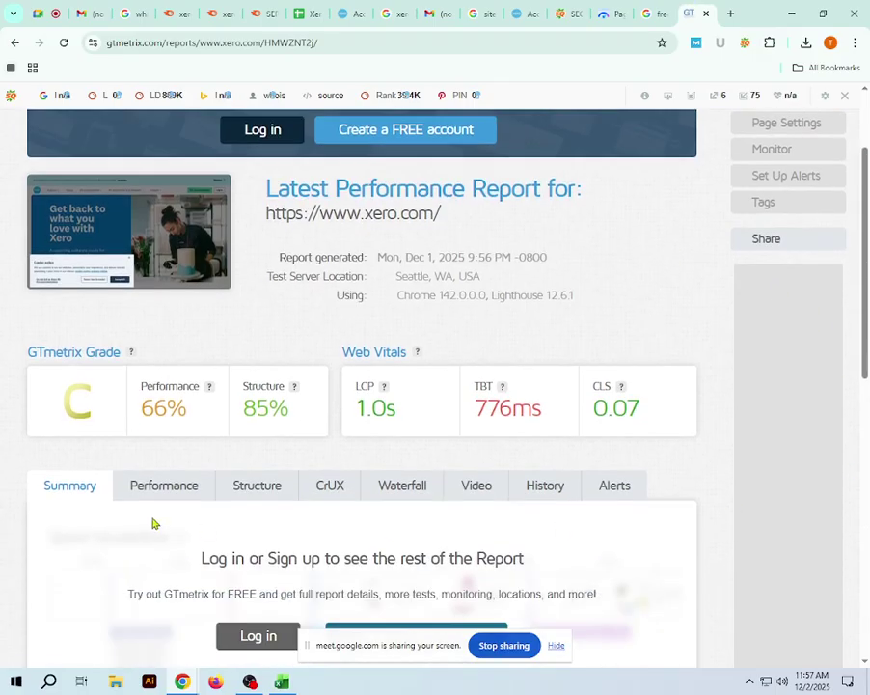
{"action": "scroll", "coordinate": [124, 429], "scroll_direction": "down", "scroll_amount": 3}
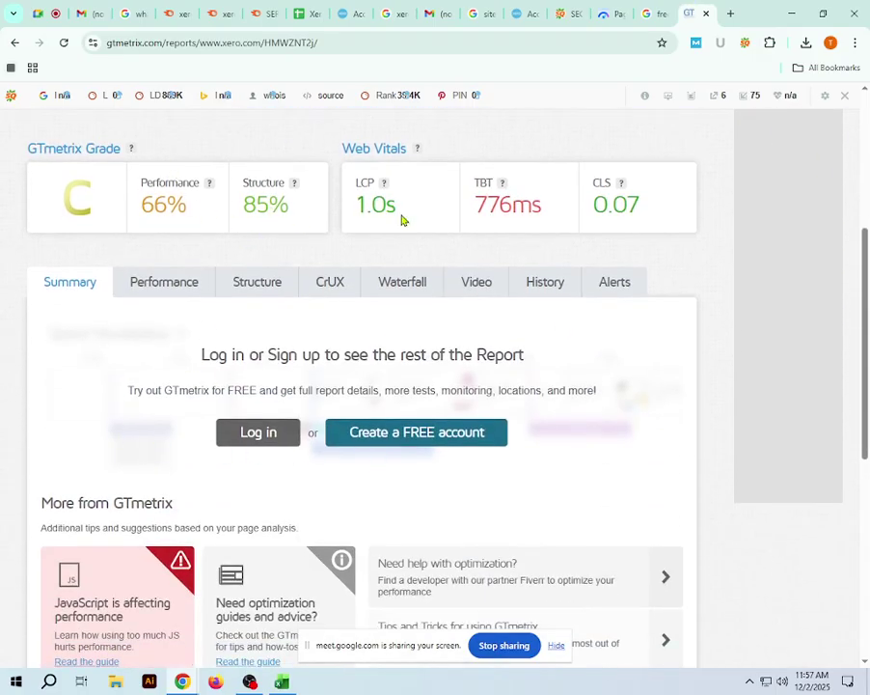
{"action": "scroll", "coordinate": [447, 246], "scroll_direction": "down", "scroll_amount": 6}
{"action": "scroll", "coordinate": [507, 438], "scroll_direction": "up", "scroll_amount": 5}
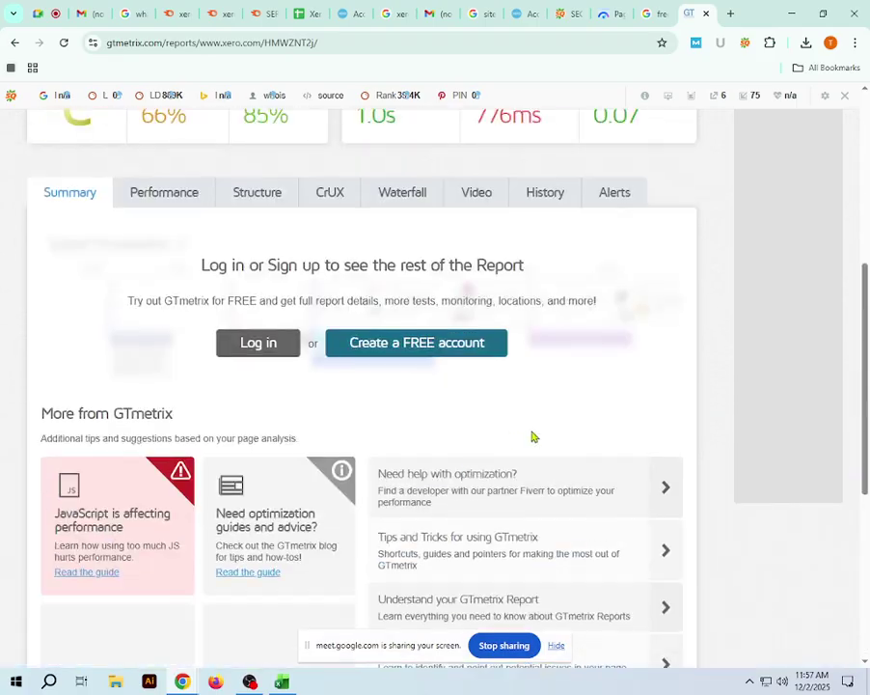
{"action": "scroll", "coordinate": [507, 438], "scroll_direction": "up", "scroll_amount": 5}
{"action": "scroll", "coordinate": [379, 454], "scroll_direction": "up", "scroll_amount": 1}
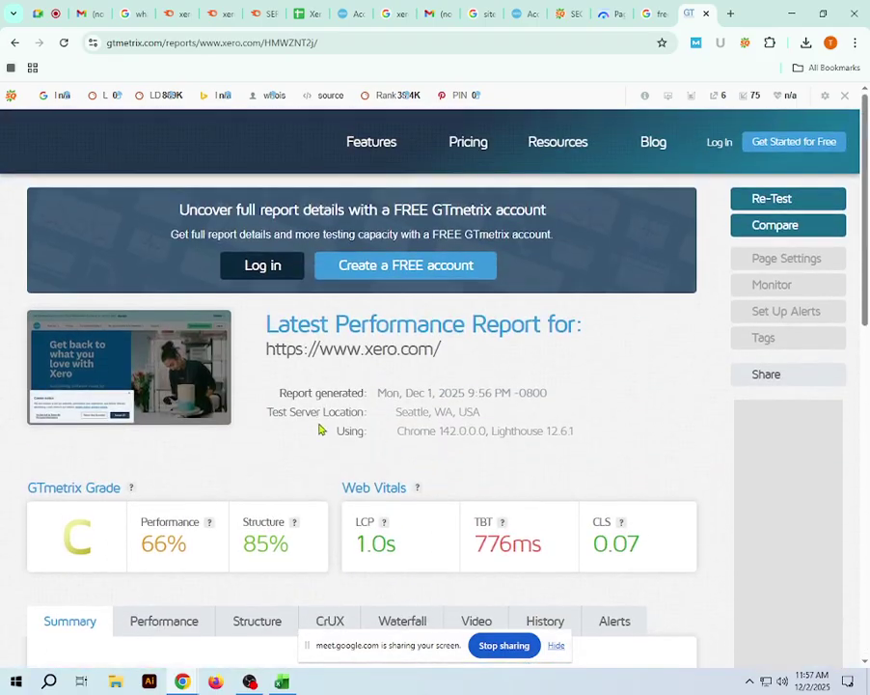
{"action": "scroll", "coordinate": [473, 387], "scroll_direction": "down", "scroll_amount": 3}
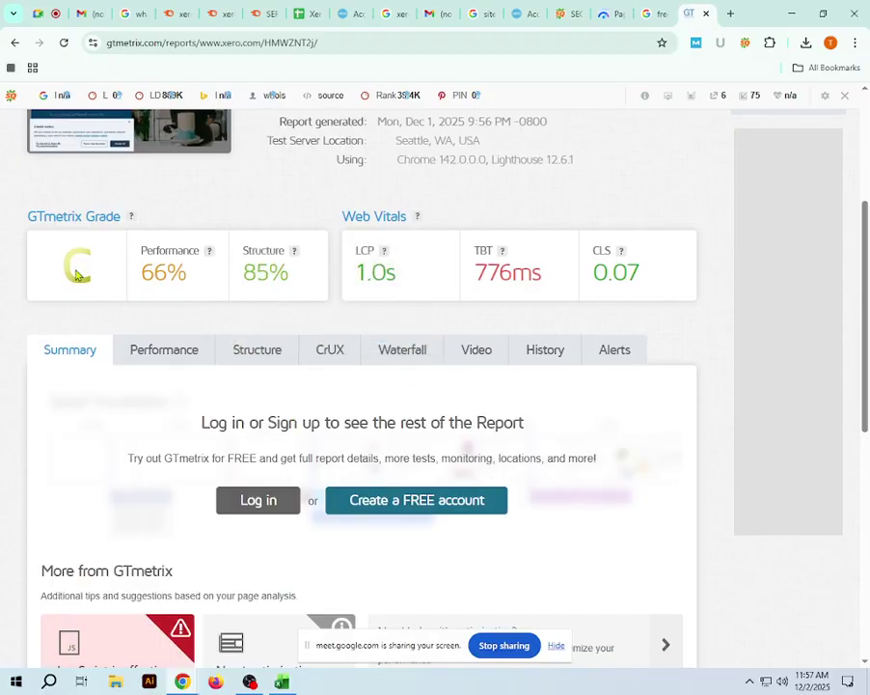
{"action": "scroll", "coordinate": [67, 507], "scroll_direction": "up", "scroll_amount": 2}
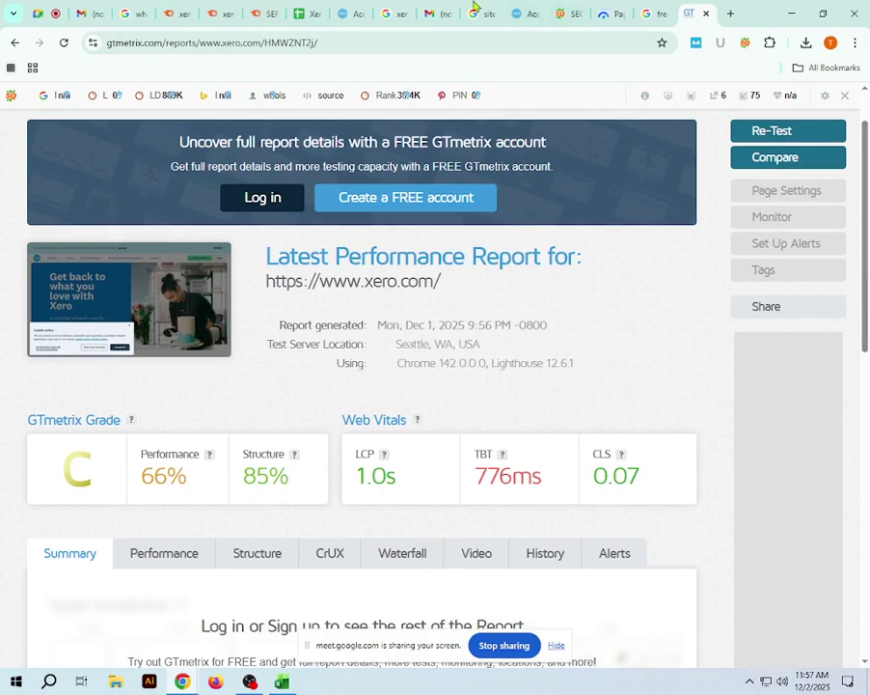
{"action": "left_click", "coordinate": [707, 14]}
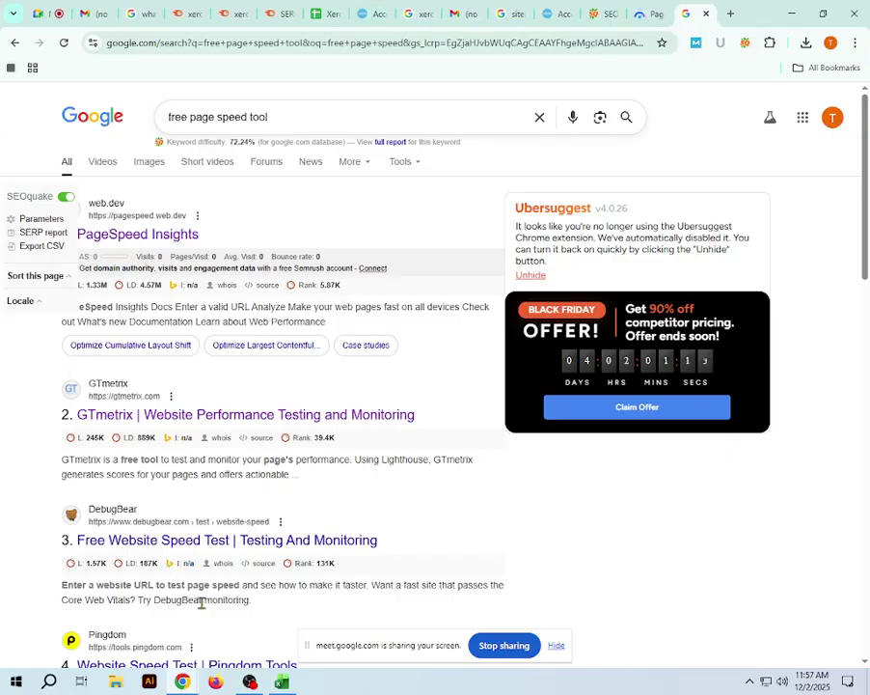
Review the remaining Excel checklist entries in rows 24 to 33 and open a blank browser tab.
{"action": "left_click", "coordinate": [281, 681]}
{"action": "scroll", "coordinate": [242, 452], "scroll_direction": "down", "scroll_amount": 1}
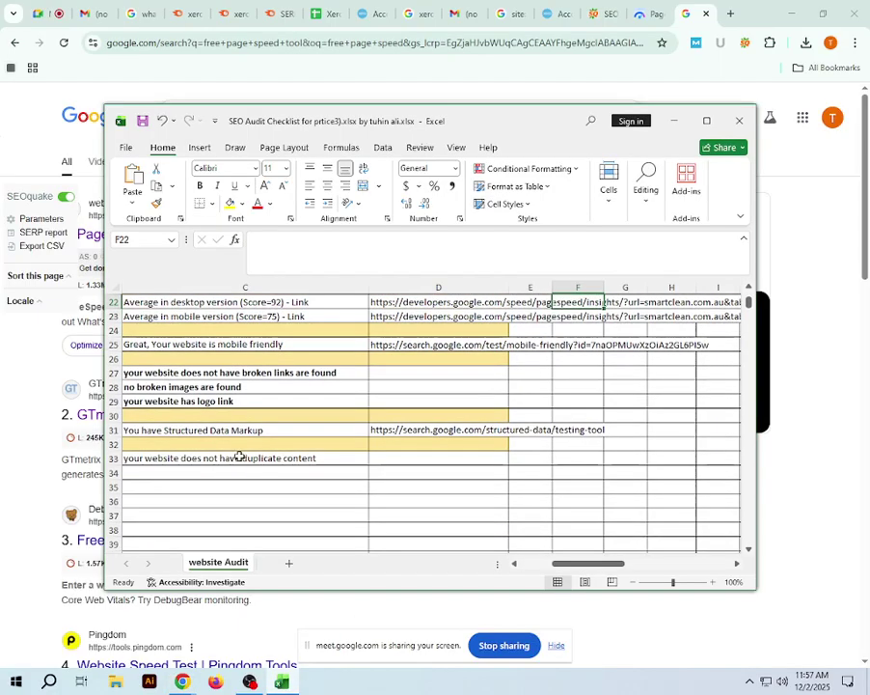
{"action": "left_click", "coordinate": [731, 14]}
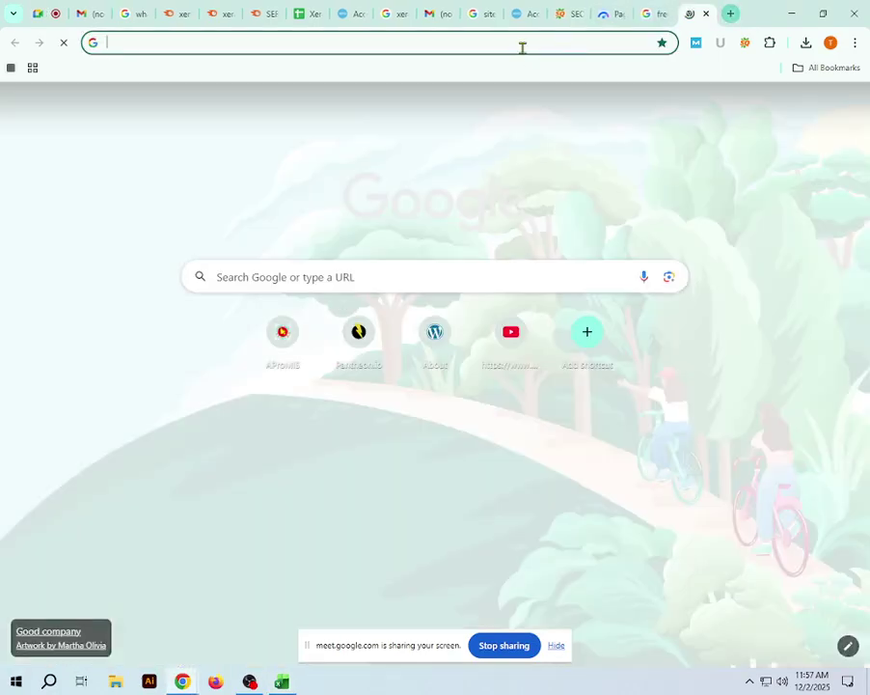
{"action": "left_click", "coordinate": [516, 40]}
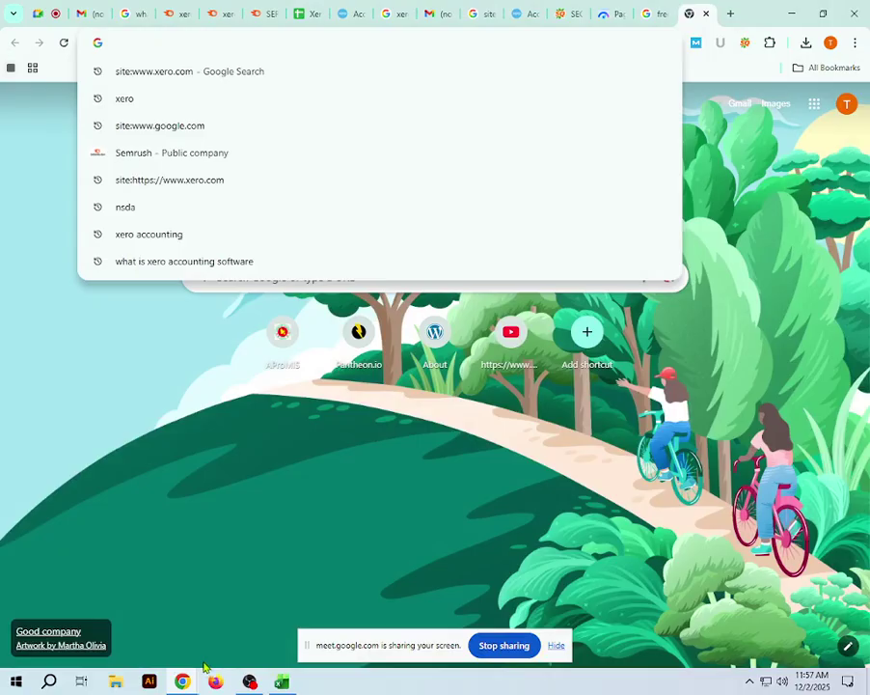
{"action": "left_click", "coordinate": [283, 682]}
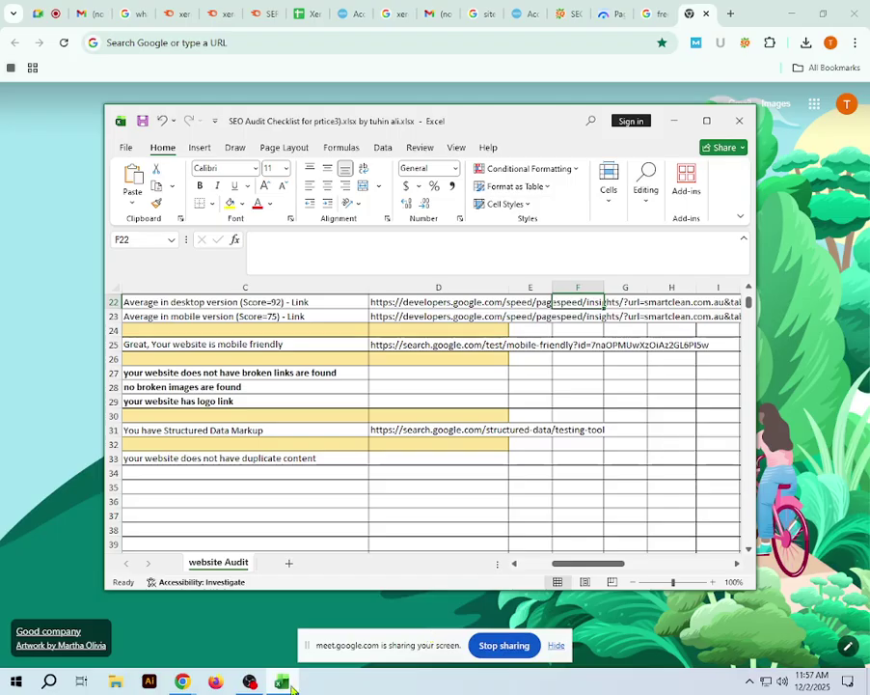
{"action": "left_click", "coordinate": [250, 682]}
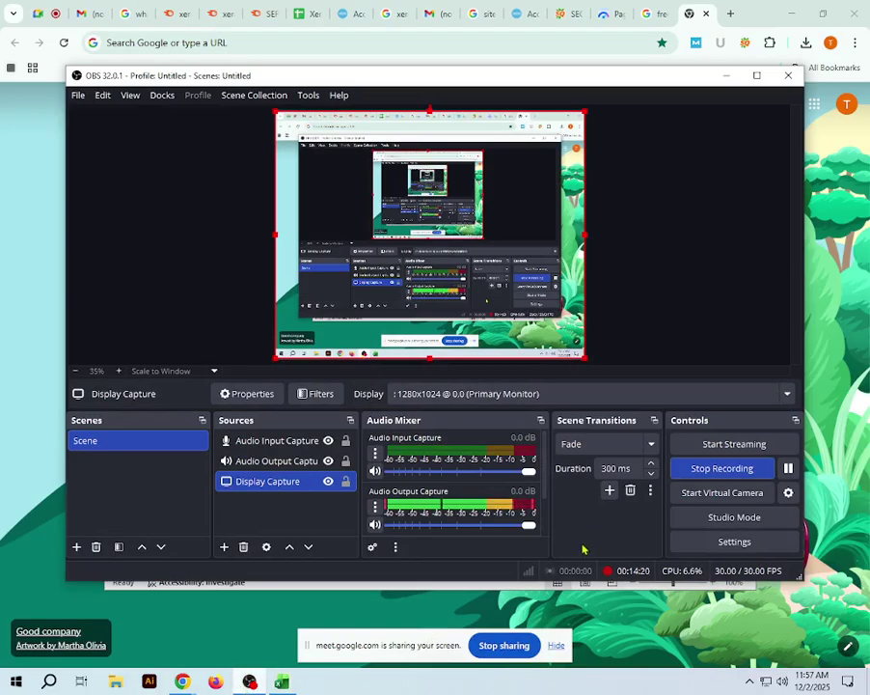